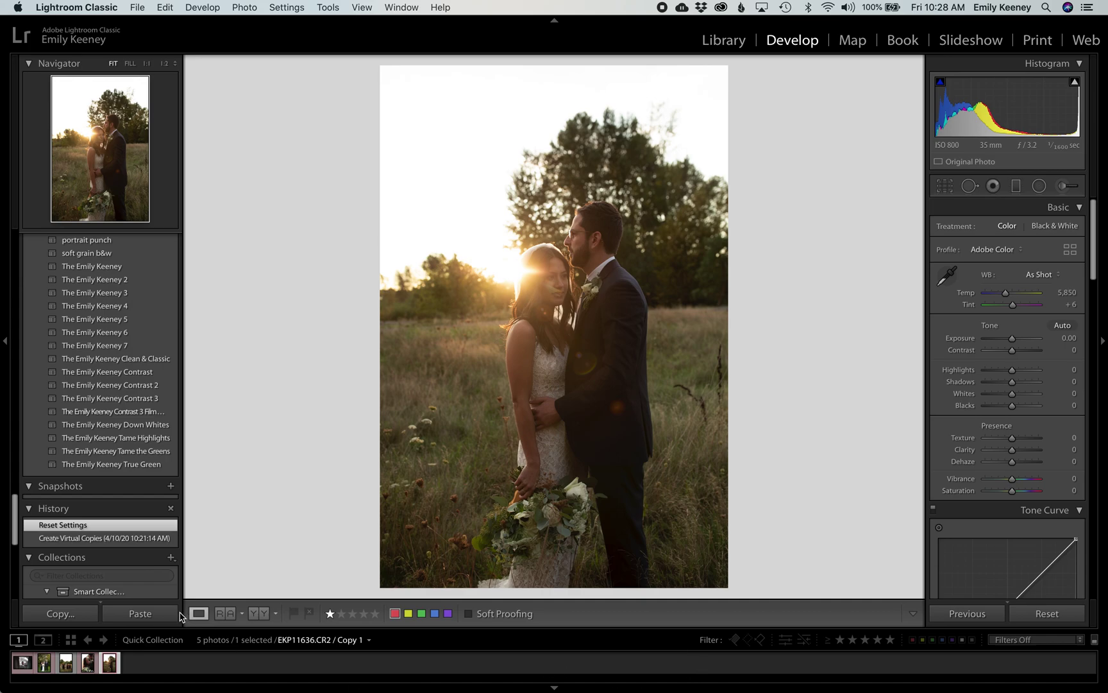
# - Look through the five wedding photos one after another, ending on the sunset portrait of the couple
pyautogui.click(24, 666)
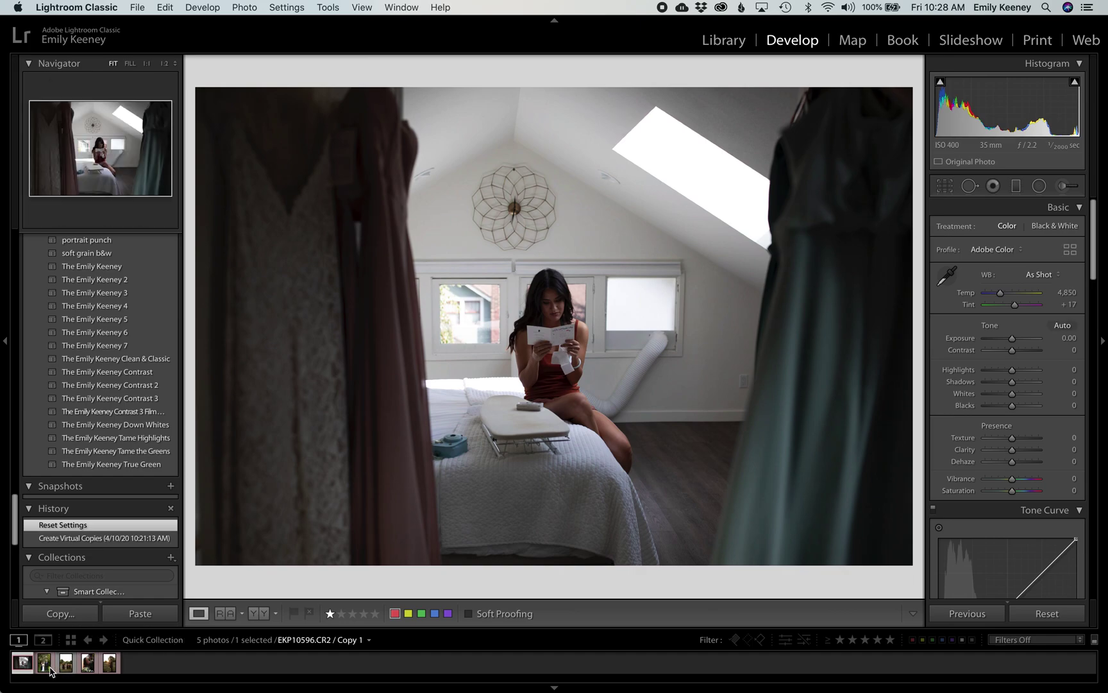
pyautogui.click(48, 668)
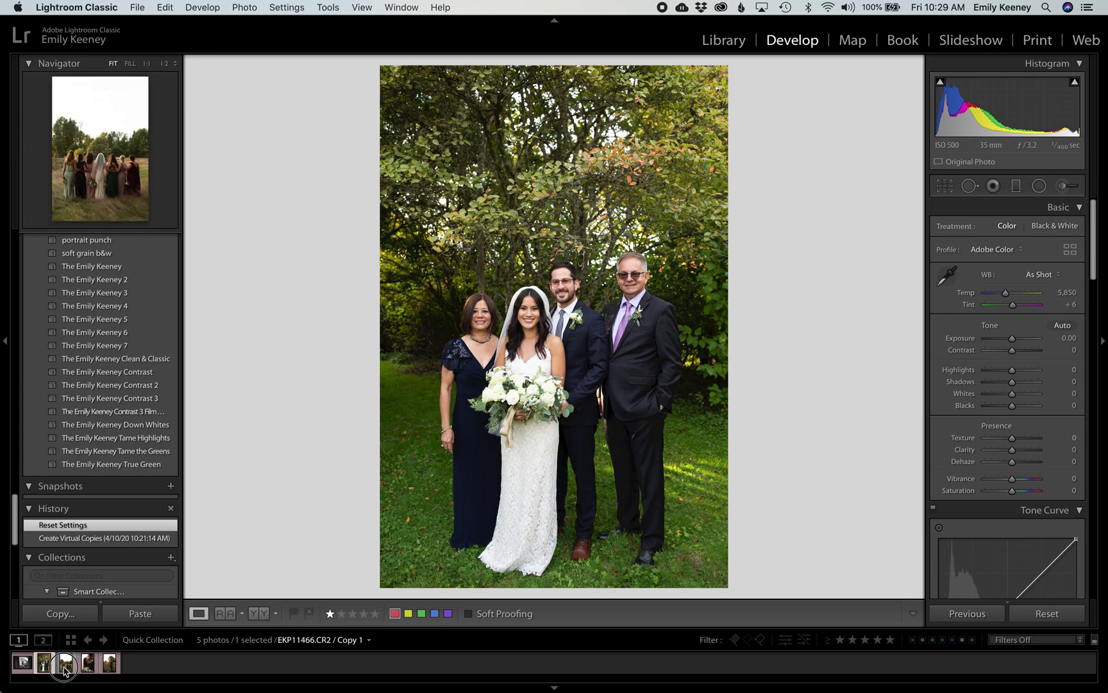
pyautogui.click(65, 667)
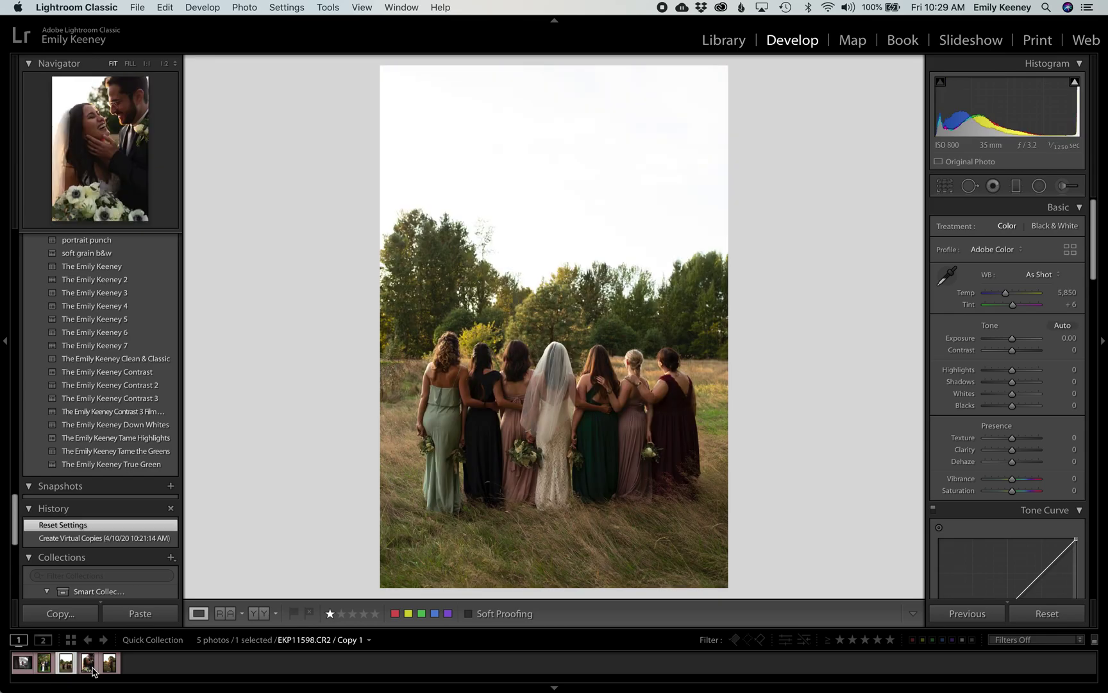
pyautogui.click(89, 667)
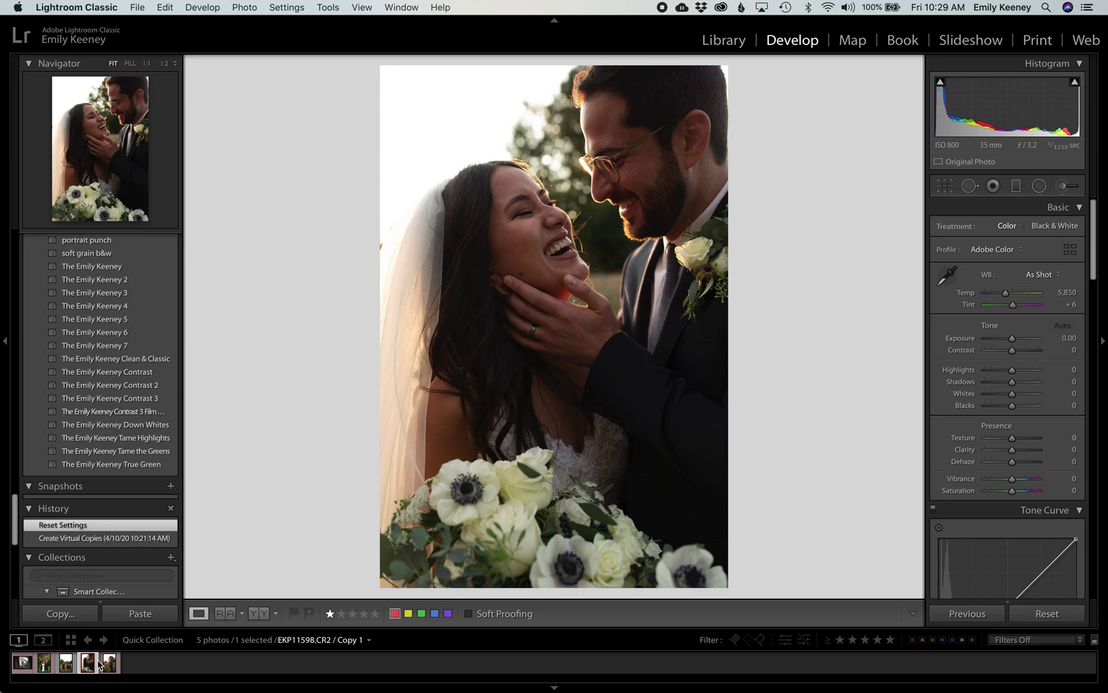
pyautogui.click(110, 663)
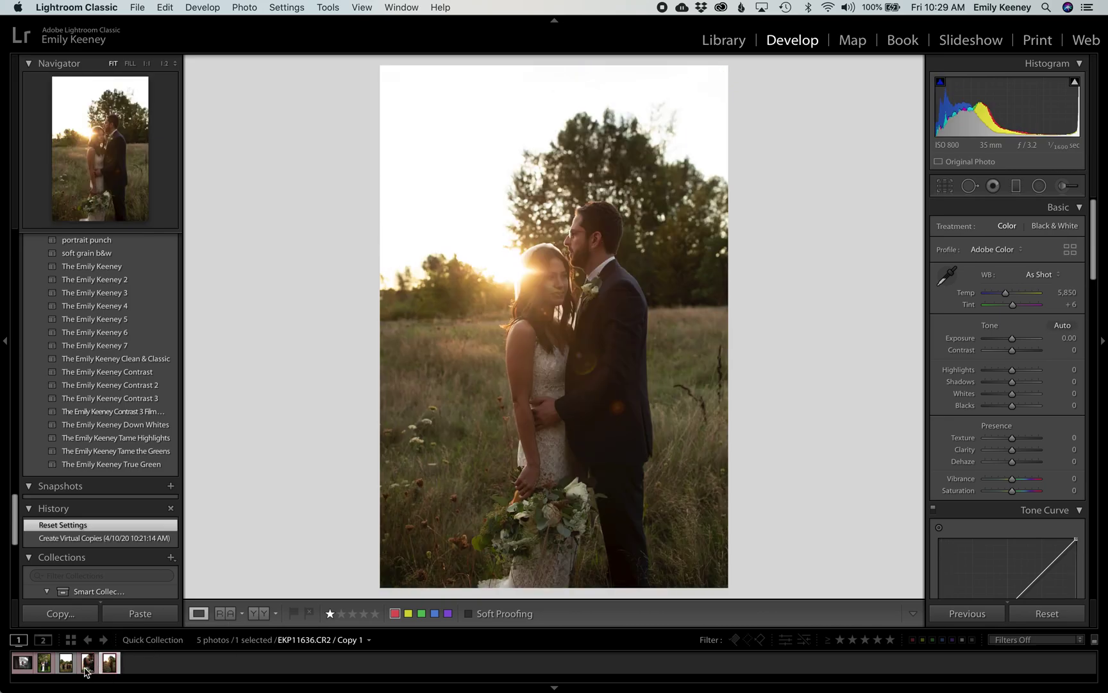
# - Apply the photographer's unnumbered signature preset to the close-up of the laughing couple and raise the exposure to +0.85
pyautogui.click(88, 665)
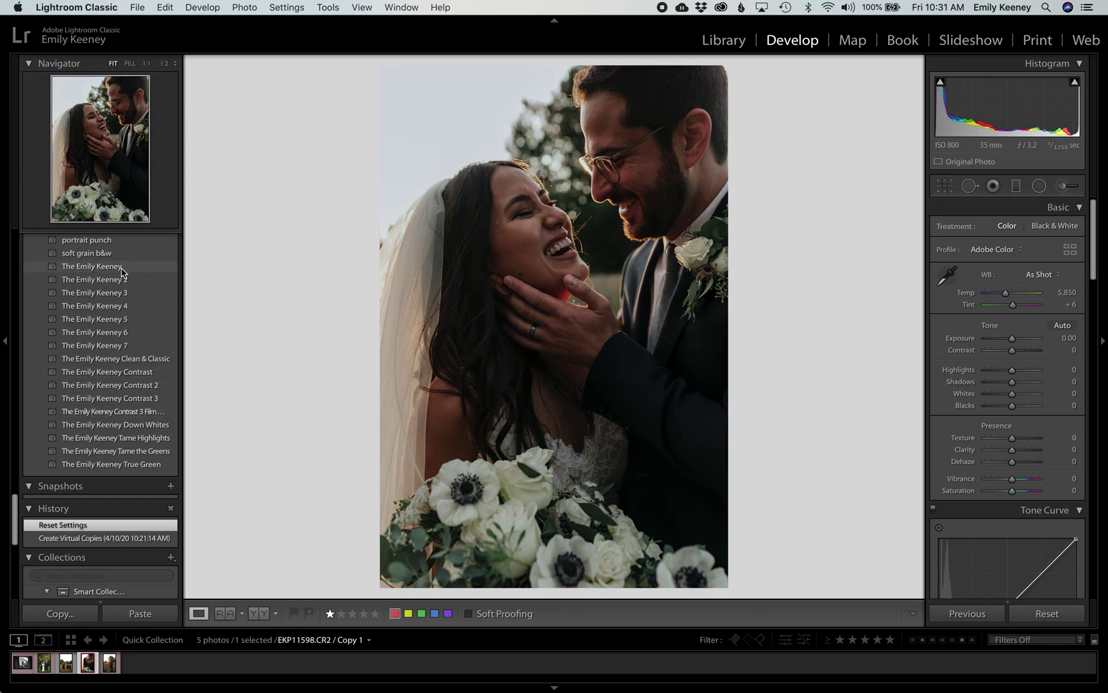
pyautogui.click(122, 270)
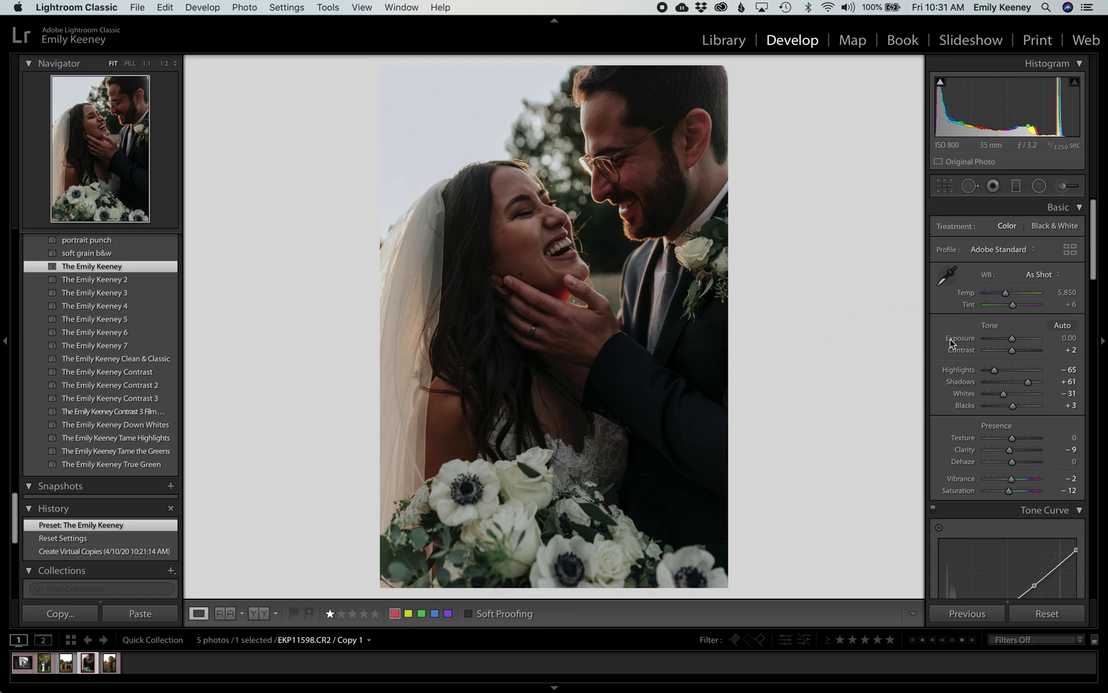
pyautogui.click(1013, 339)
pyautogui.moveTo(1013, 340); pyautogui.dragTo(1018, 346)
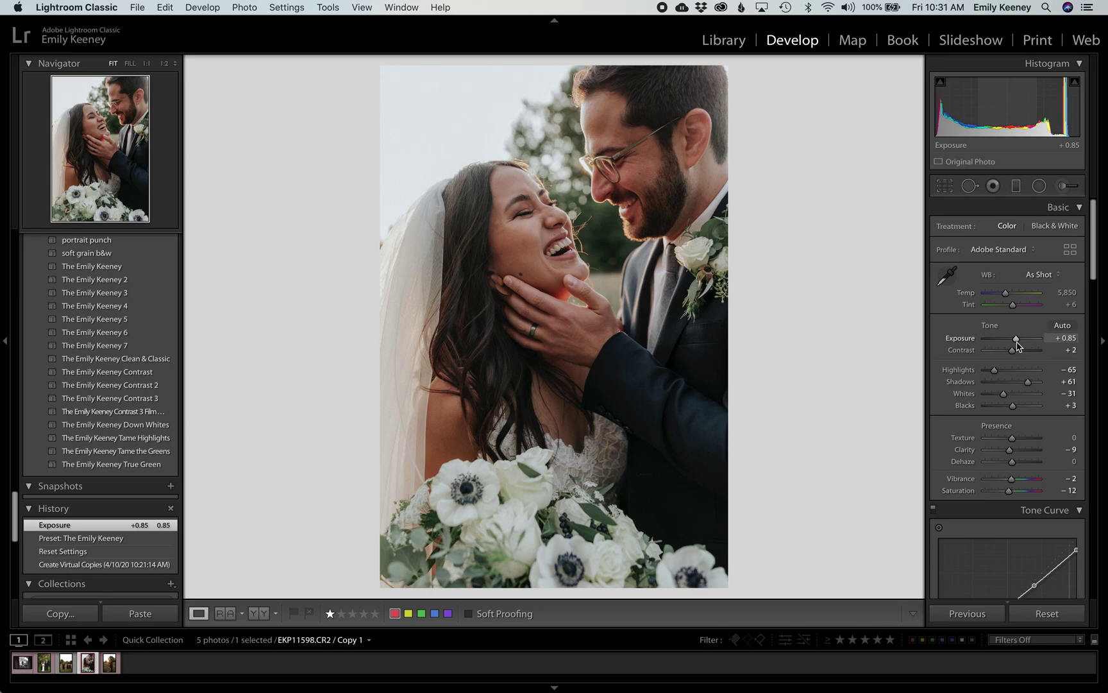
# - Warm the couple's close-up by setting the white balance temperature to 7,380 and the tint to +3
pyautogui.click(1006, 297)
pyautogui.moveTo(1005, 296); pyautogui.dragTo(1017, 297)
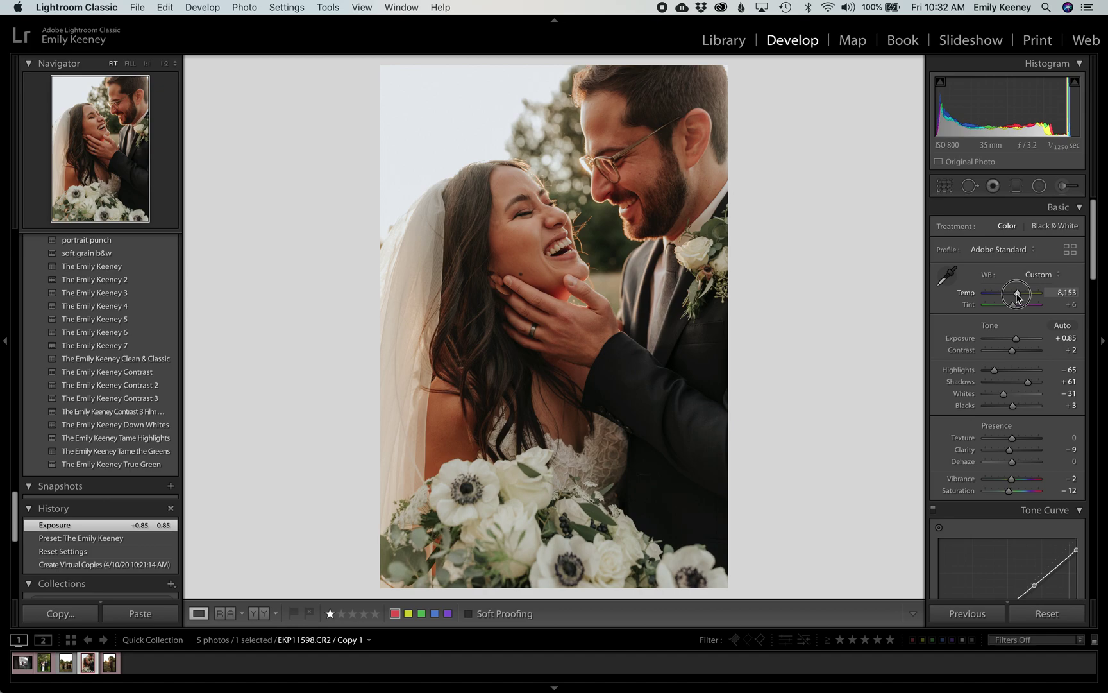
pyautogui.moveTo(1017, 297); pyautogui.dragTo(1013, 297)
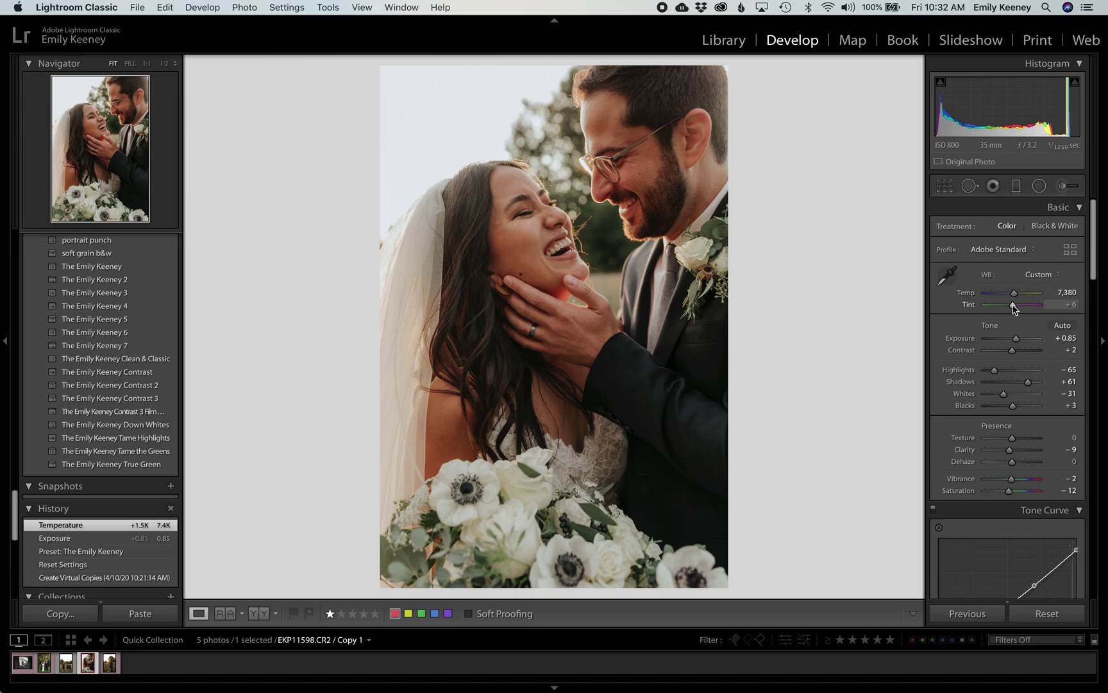
pyautogui.moveTo(1013, 305); pyautogui.dragTo(1008, 308)
pyautogui.moveTo(1008, 308); pyautogui.dragTo(1012, 309)
pyautogui.moveTo(1013, 308); pyautogui.dragTo(1013, 309)
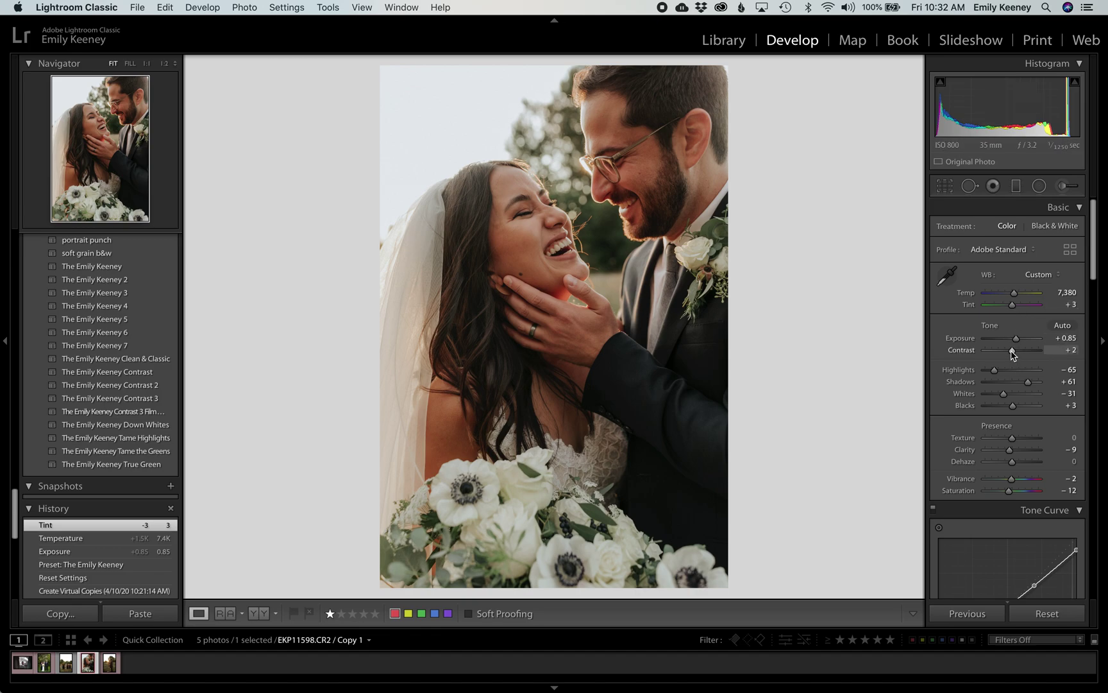
# - Increase the contrast to +19 and lift the shadows to +82
pyautogui.moveTo(1012, 351); pyautogui.dragTo(1016, 352)
pyautogui.moveTo(1016, 353); pyautogui.dragTo(1017, 353)
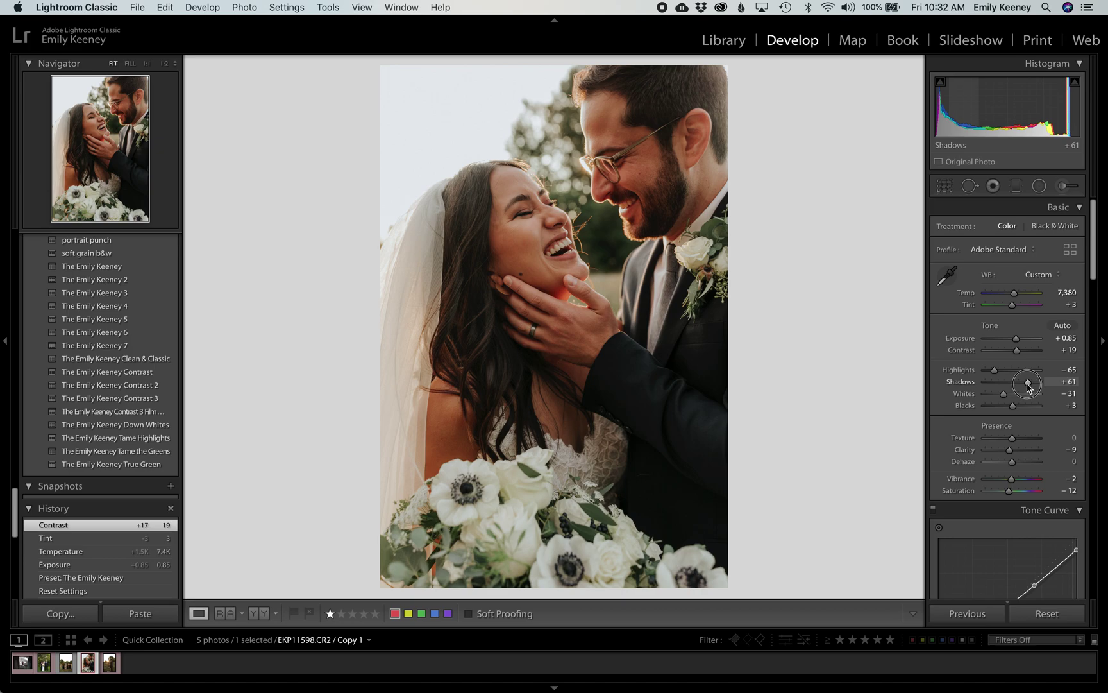
pyautogui.moveTo(1028, 383); pyautogui.dragTo(1032, 384)
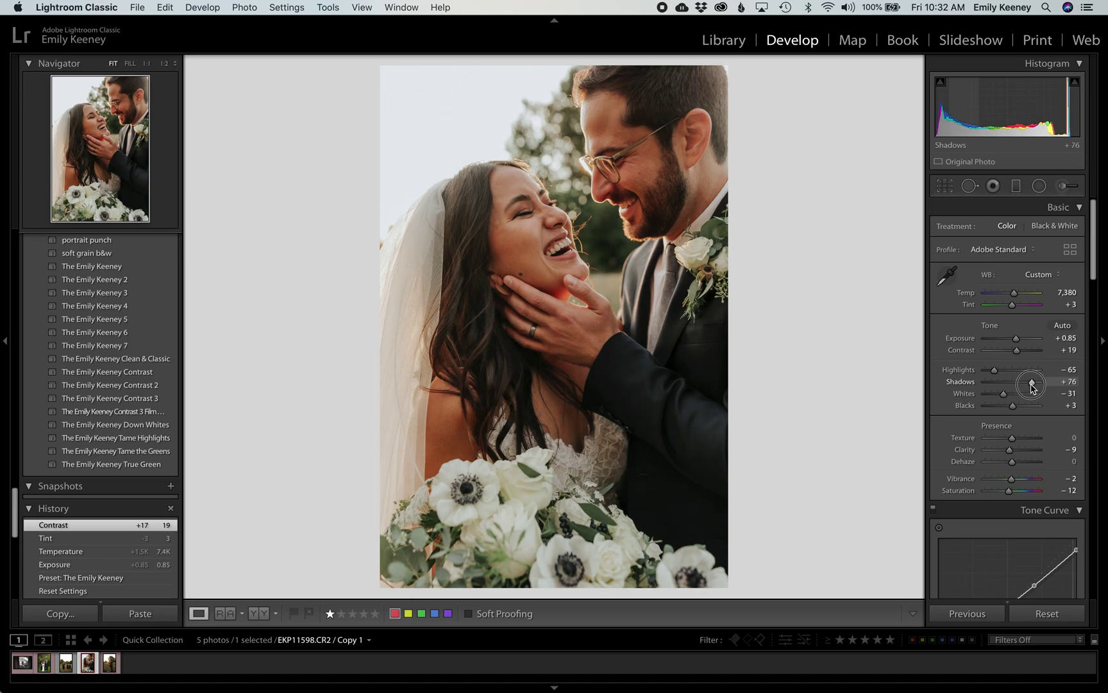
pyautogui.moveTo(1033, 387); pyautogui.dragTo(1030, 385)
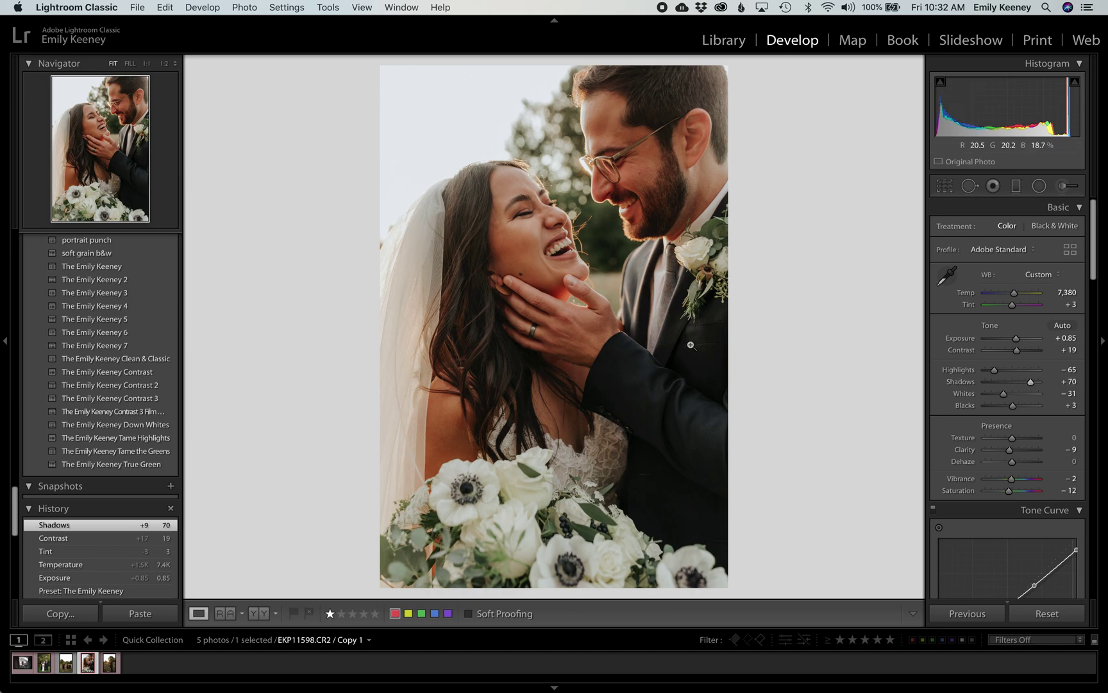
pyautogui.moveTo(1026, 383); pyautogui.dragTo(1034, 386)
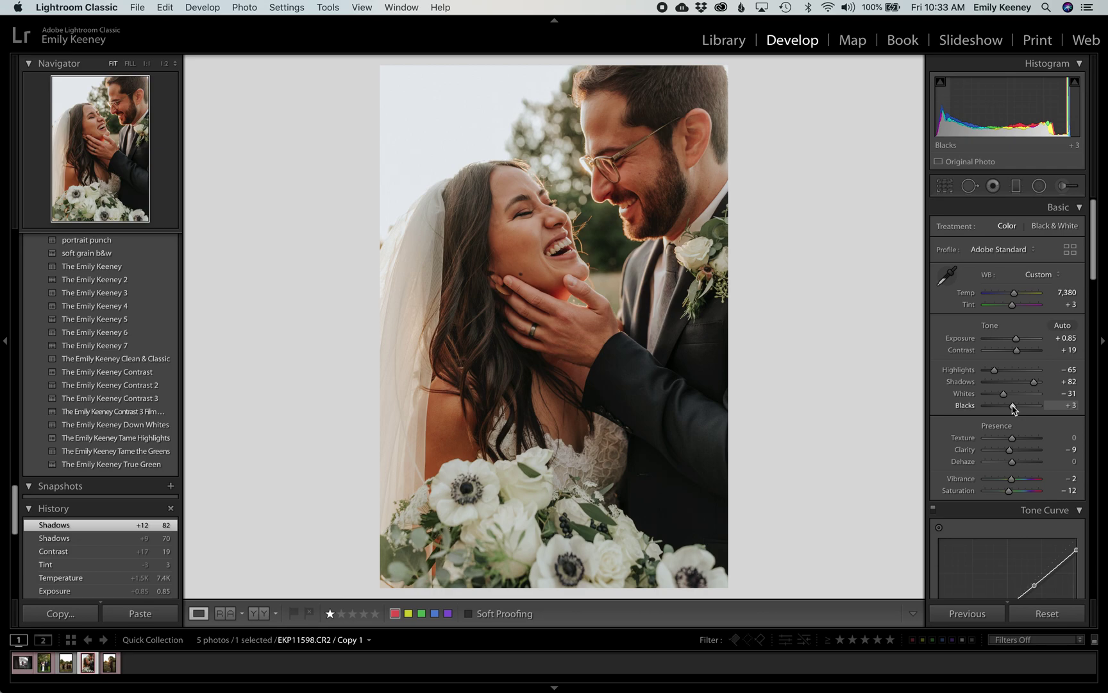
# - Lower the blacks to -22 and set the clarity to -8
pyautogui.moveTo(1012, 408); pyautogui.dragTo(1004, 409)
pyautogui.moveTo(1003, 406); pyautogui.dragTo(1007, 409)
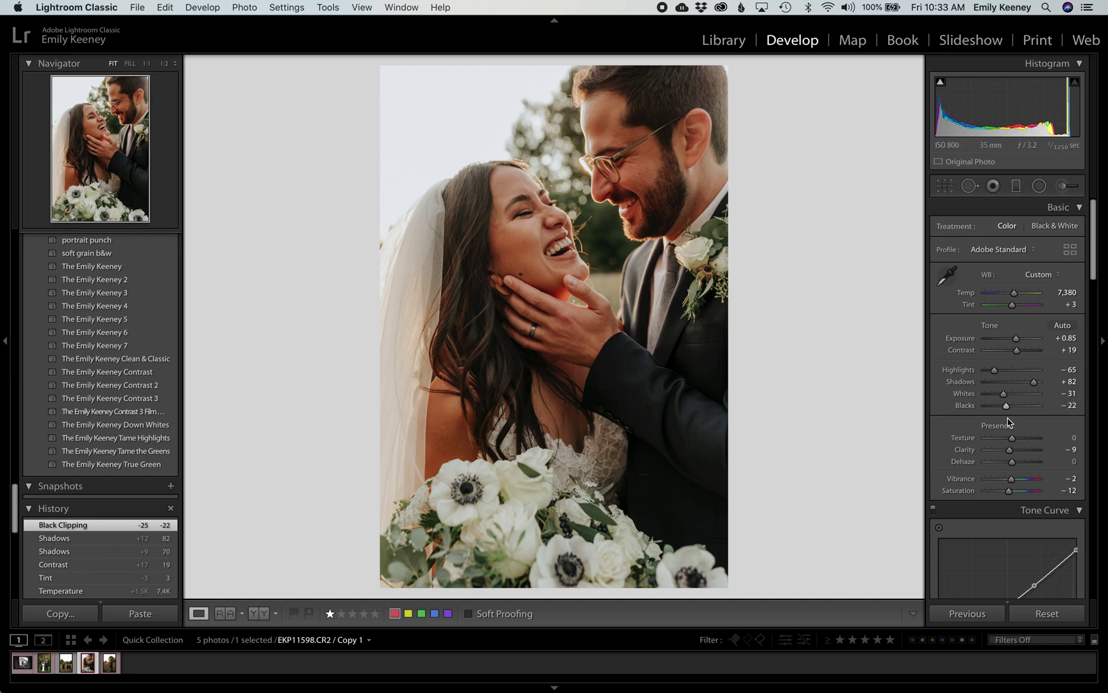
pyautogui.click(1011, 453)
pyautogui.moveTo(1011, 453)
pyautogui.mouseDown()
pyautogui.moveTo(1024, 455)
pyautogui.moveTo(1010, 452)
pyautogui.mouseUp()
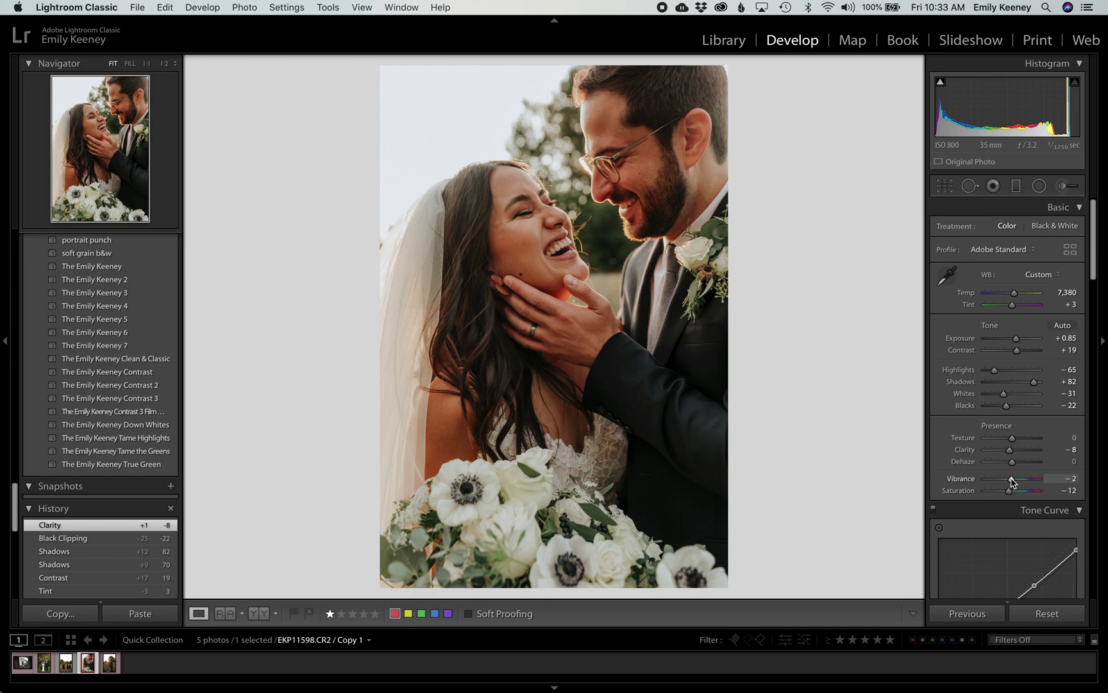
# - Test luminance noise reduction at 100 and bring it back down to 3
pyautogui.scroll(-5, 1011, 480)
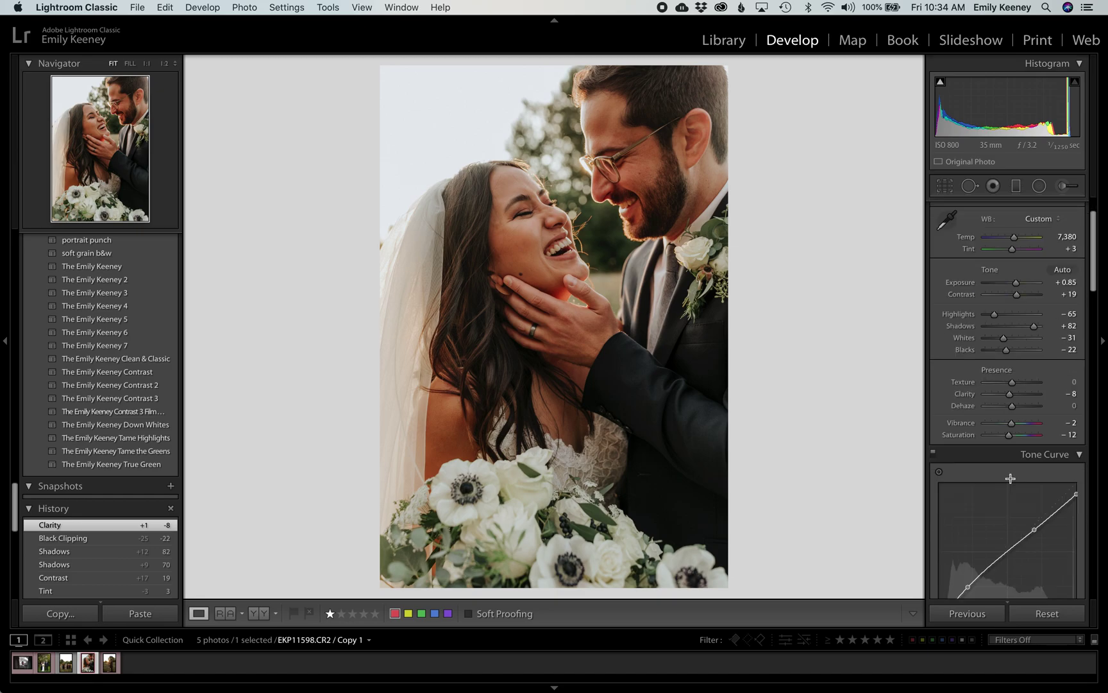
pyautogui.scroll(-7, 1010, 480)
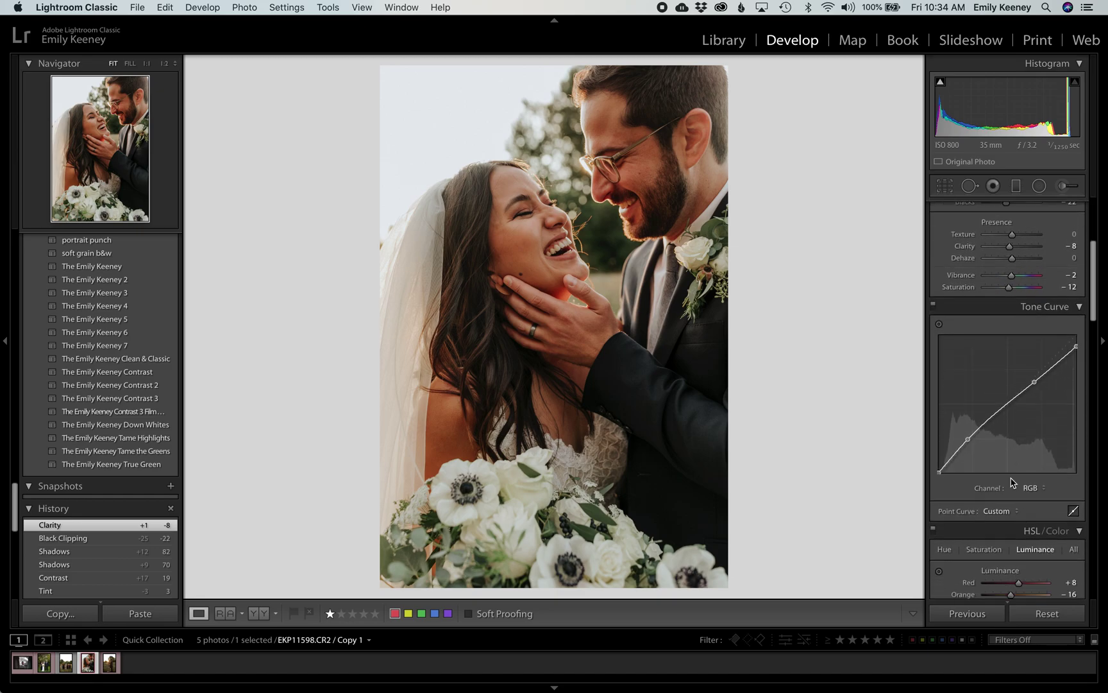
pyautogui.scroll(-4, 1011, 481)
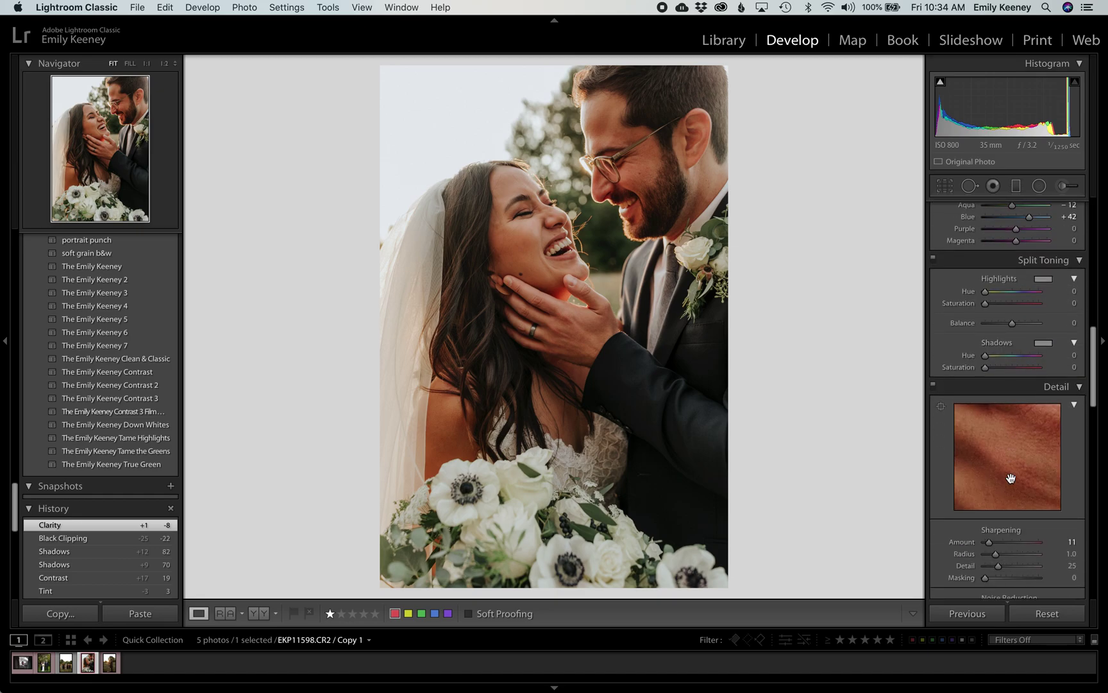
pyautogui.scroll(-3, 1012, 479)
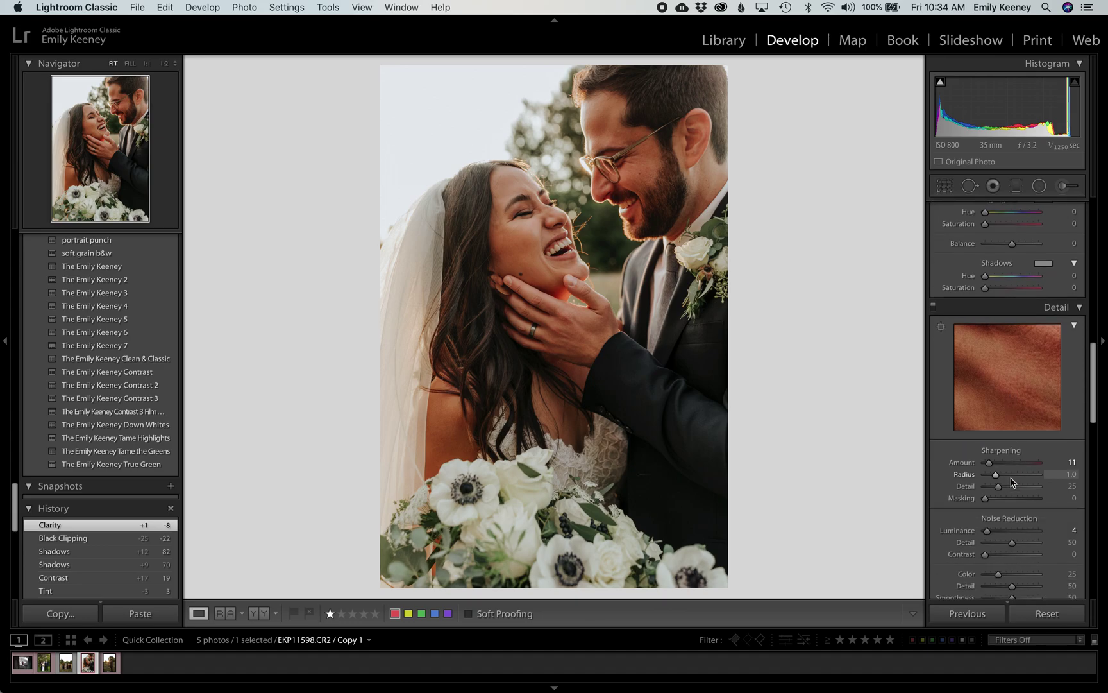
pyautogui.scroll(-3, 1012, 481)
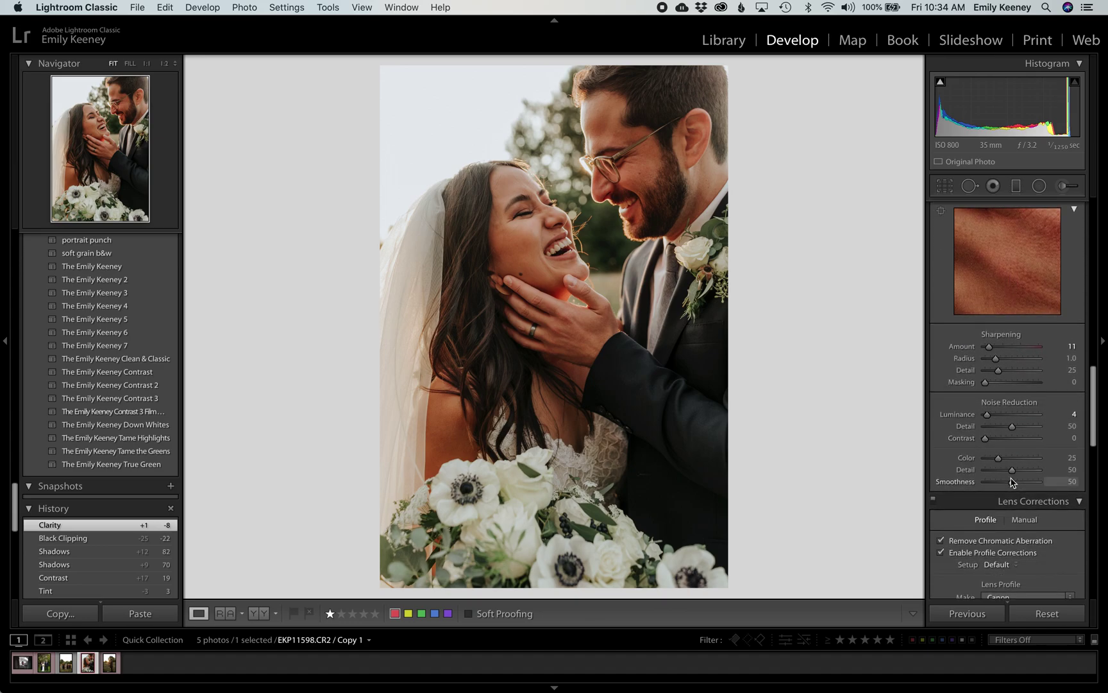
pyautogui.click(988, 417)
pyautogui.moveTo(987, 417); pyautogui.dragTo(1044, 410)
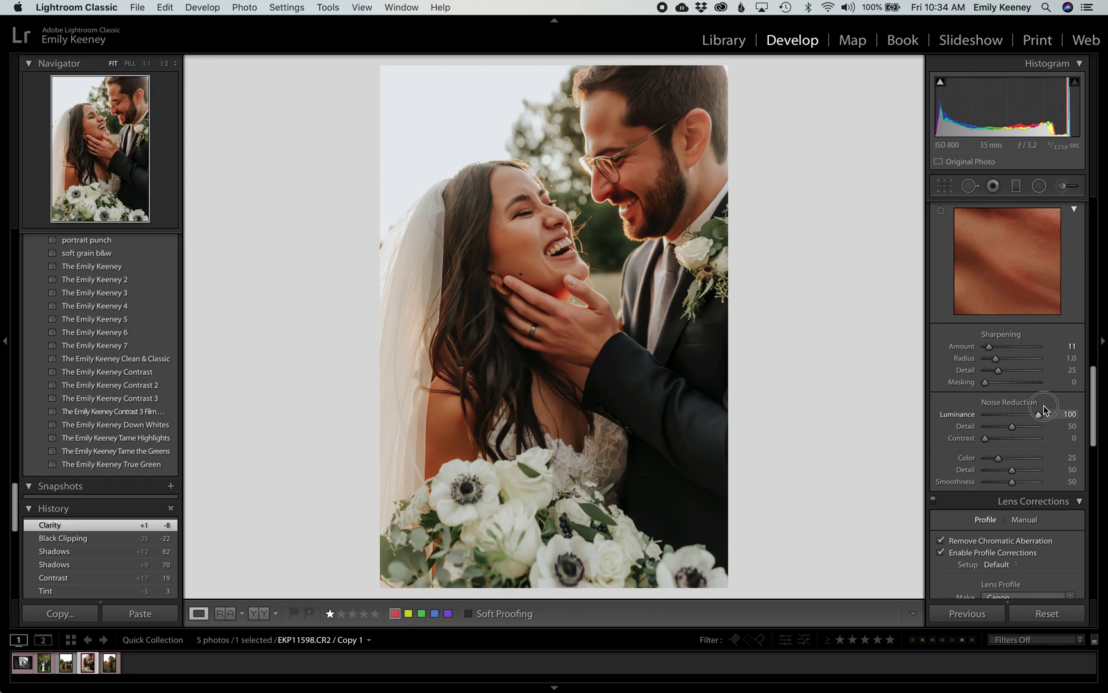
pyautogui.moveTo(1044, 411); pyautogui.dragTo(1044, 410)
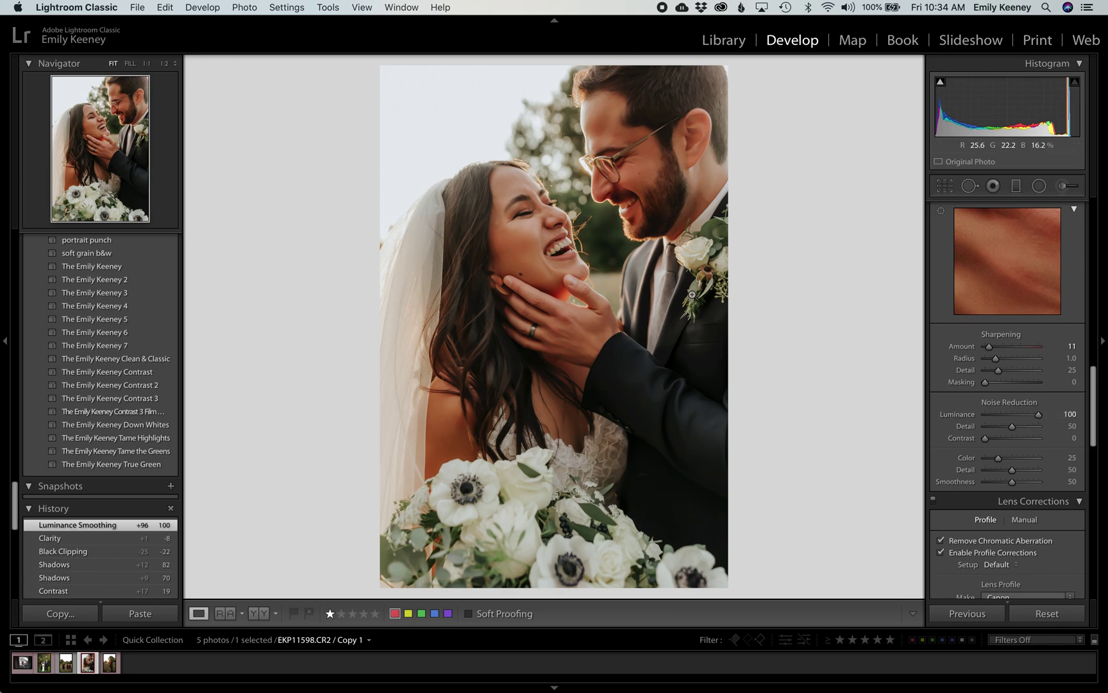
pyautogui.moveTo(1038, 415); pyautogui.dragTo(989, 417)
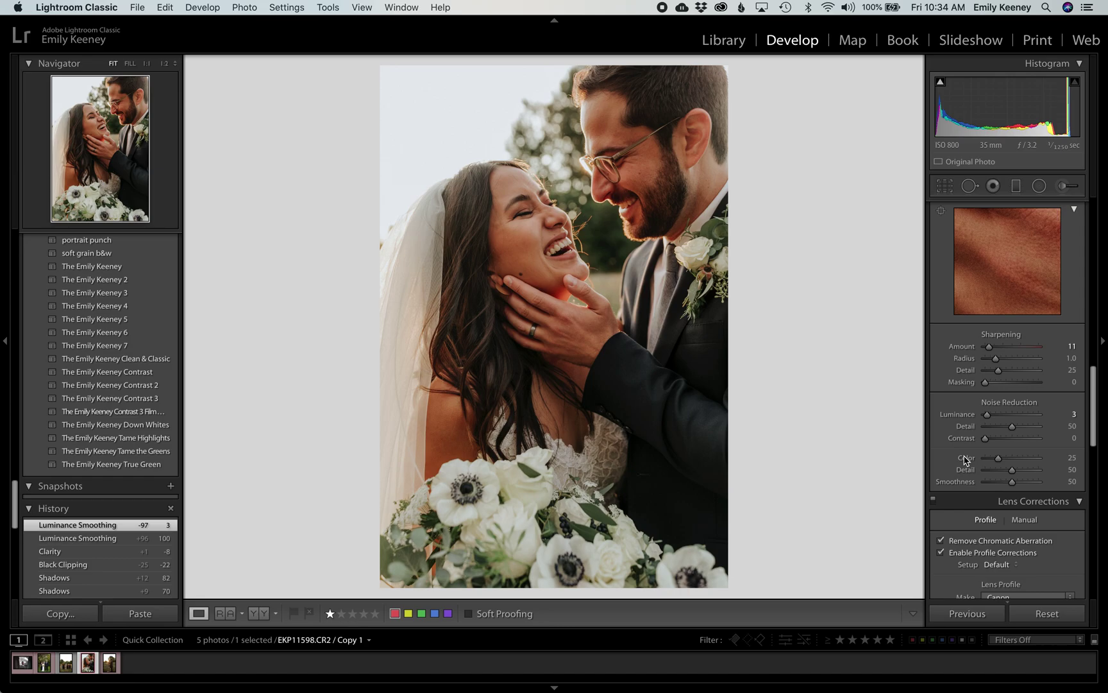
# - Compare the edited photo with its before view and return to the edited version
pyautogui.scroll(-2, 964, 460)
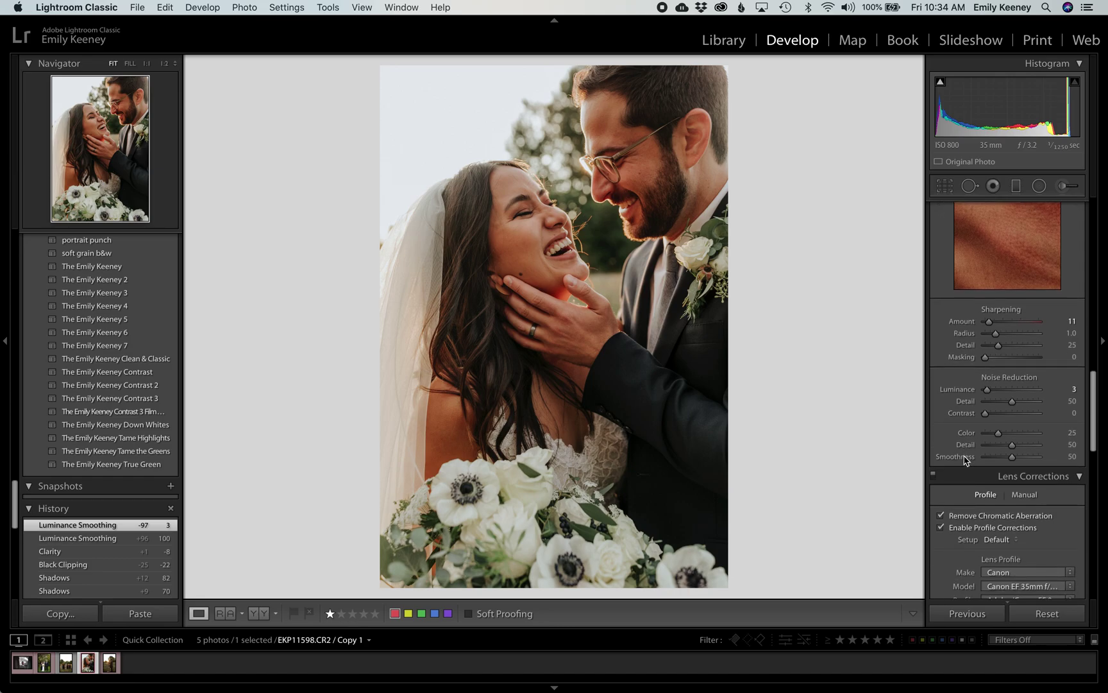
pyautogui.scroll(-1, 963, 459)
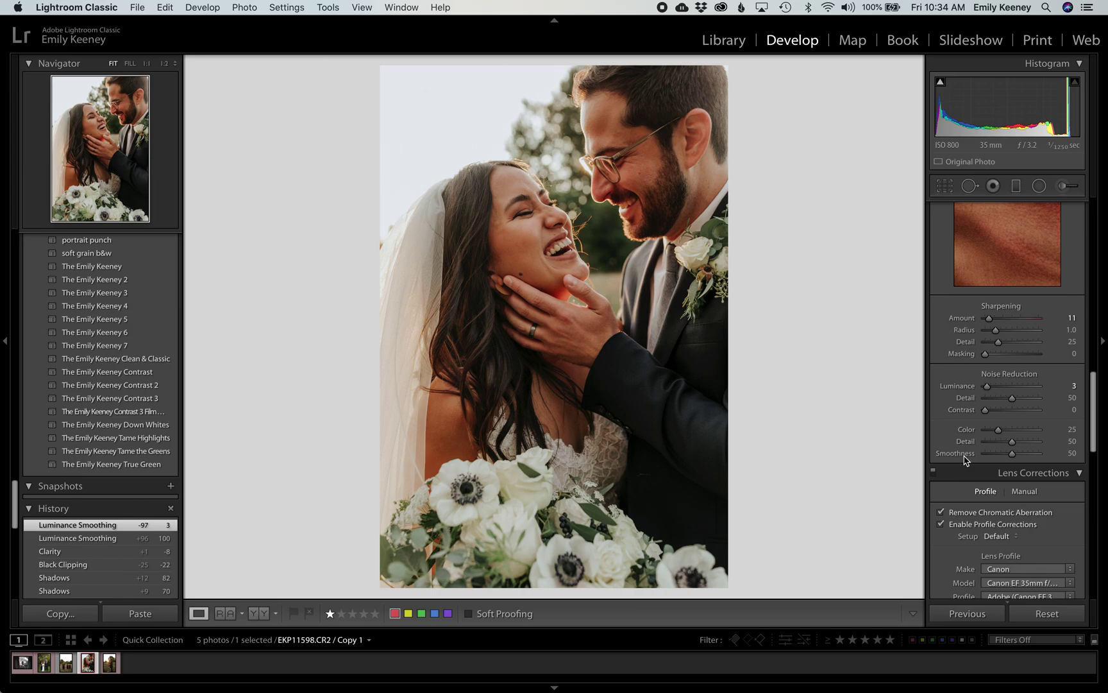
pyautogui.press('\\')
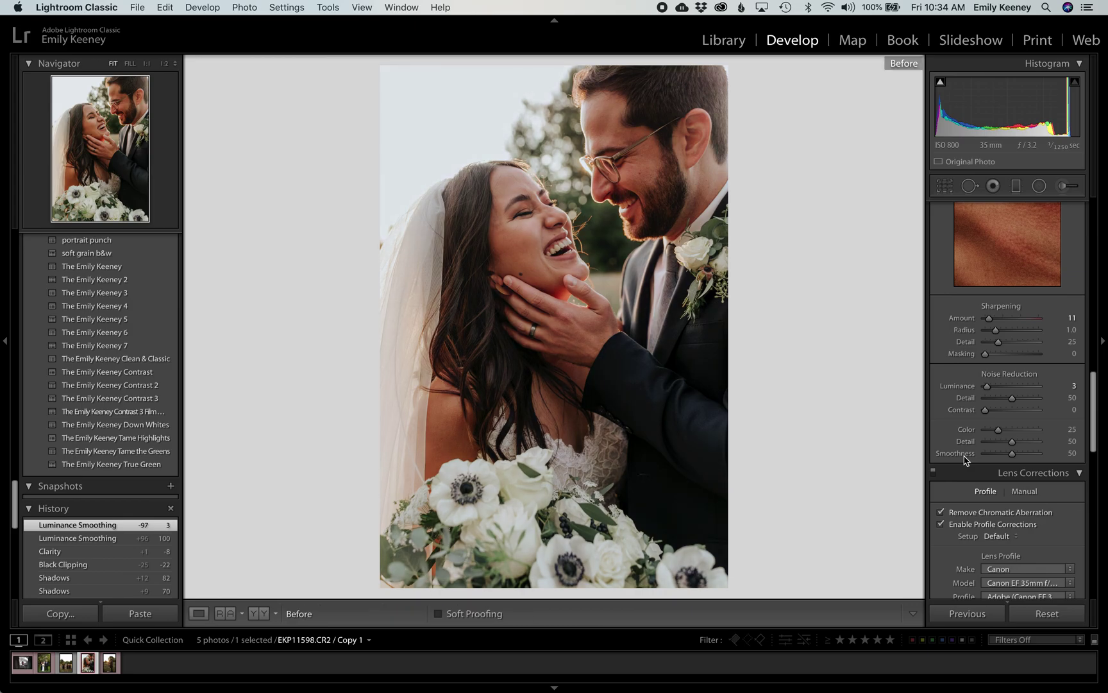
pyautogui.scroll(15, 1049, 385)
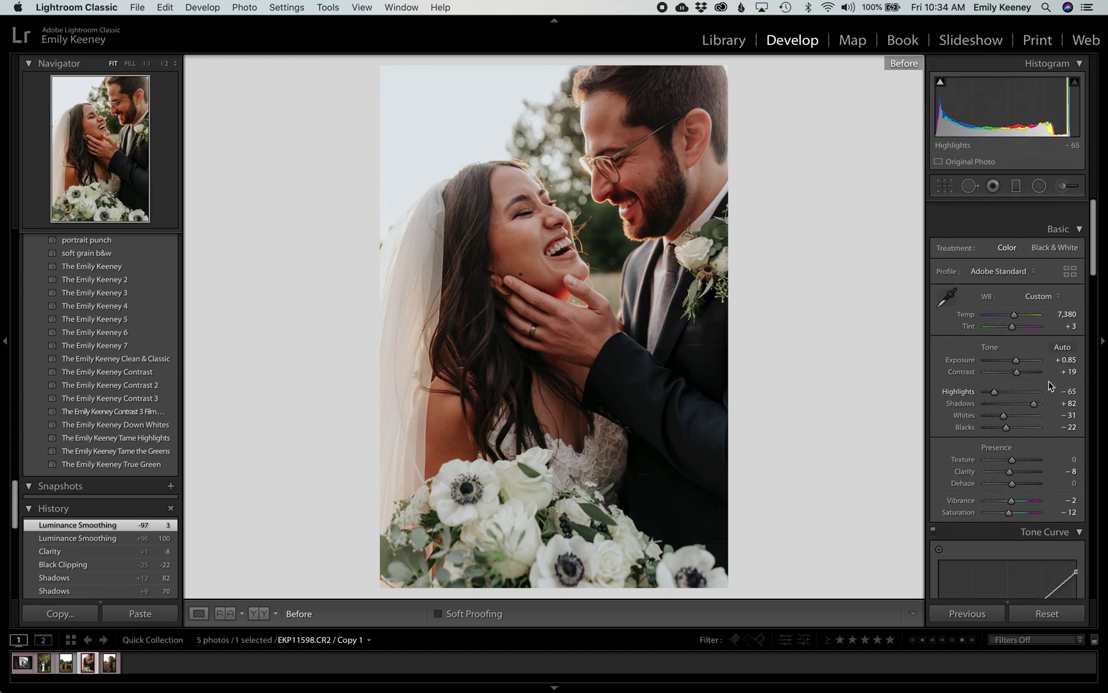
pyautogui.scroll(-2, 1051, 385)
pyautogui.press('\\')
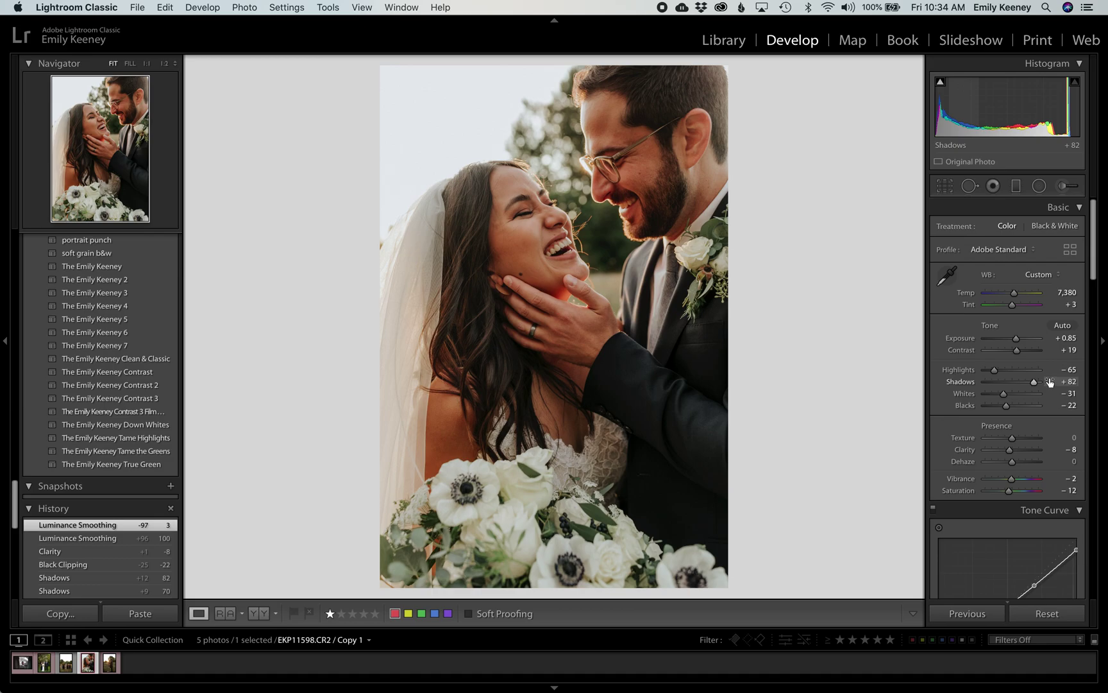
# - View the photo's Reset Settings history state for comparison and return to the latest Luminance Smoothing state
pyautogui.scroll(-5, 86, 571)
pyautogui.scroll(-7, 86, 573)
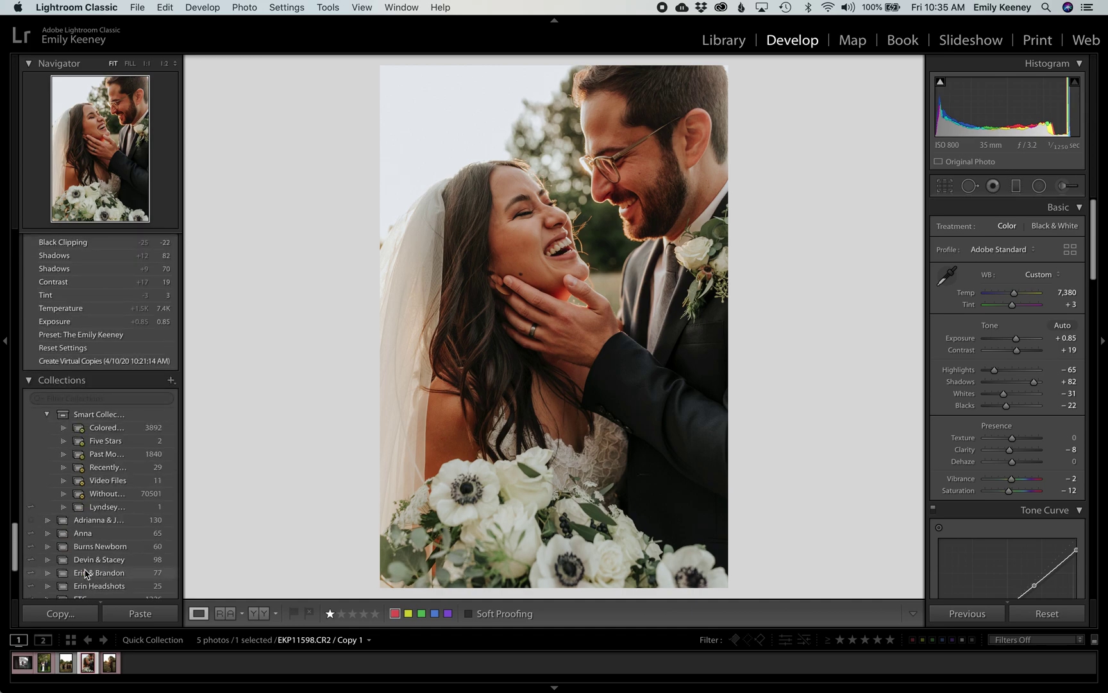
pyautogui.click(74, 348)
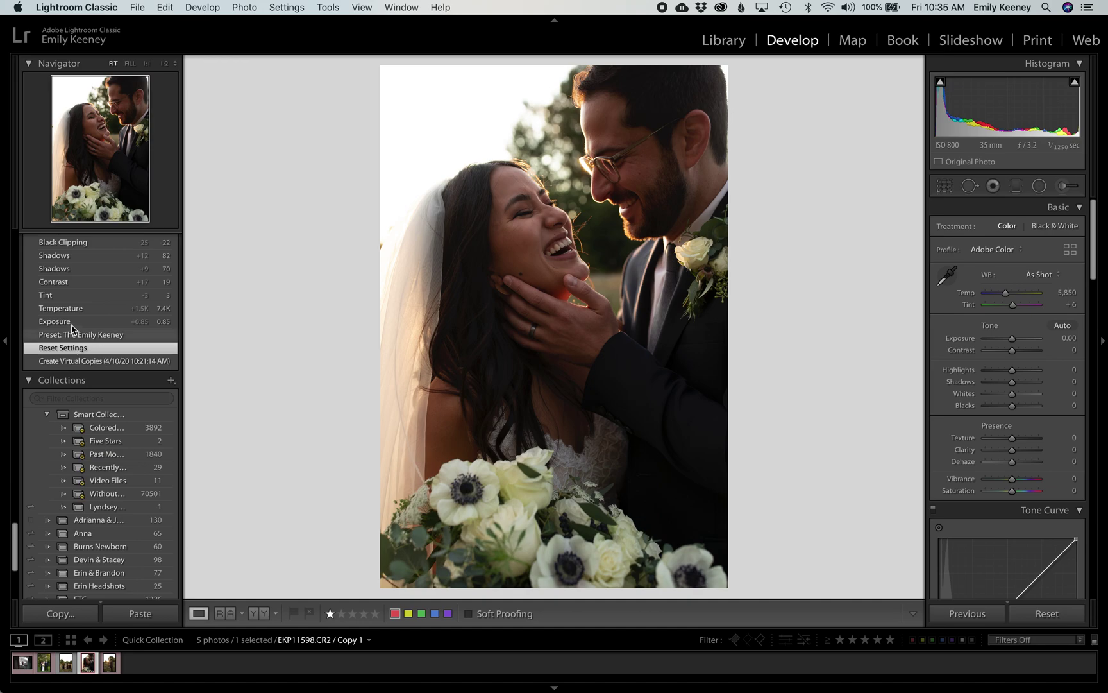
pyautogui.scroll(3, 70, 320)
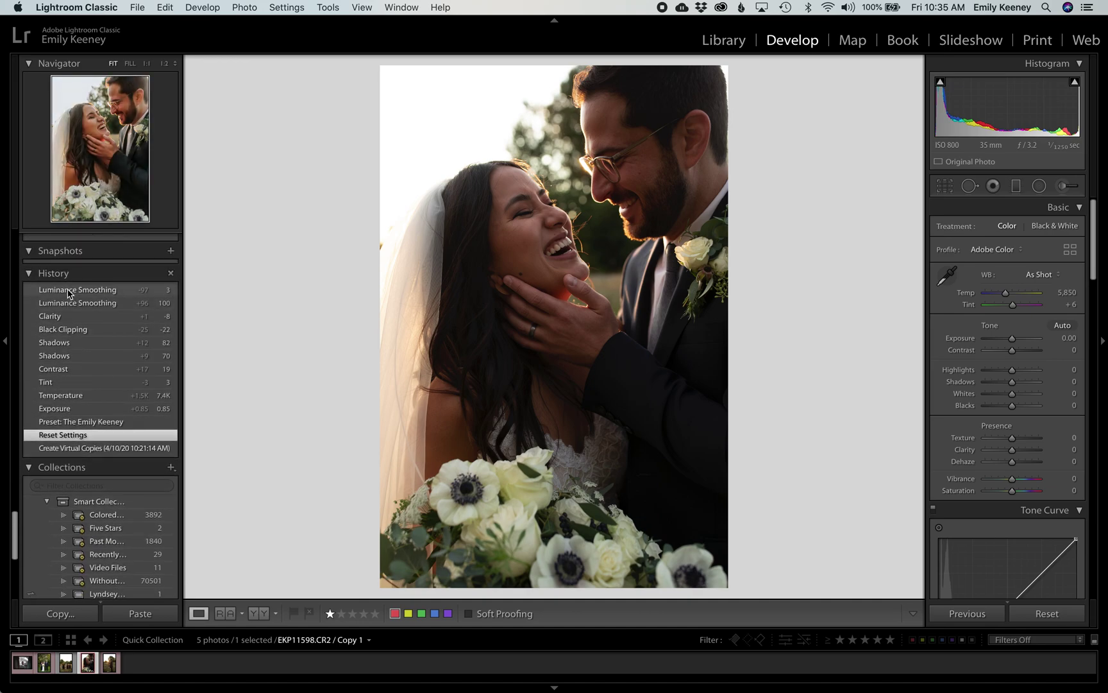
pyautogui.click(69, 294)
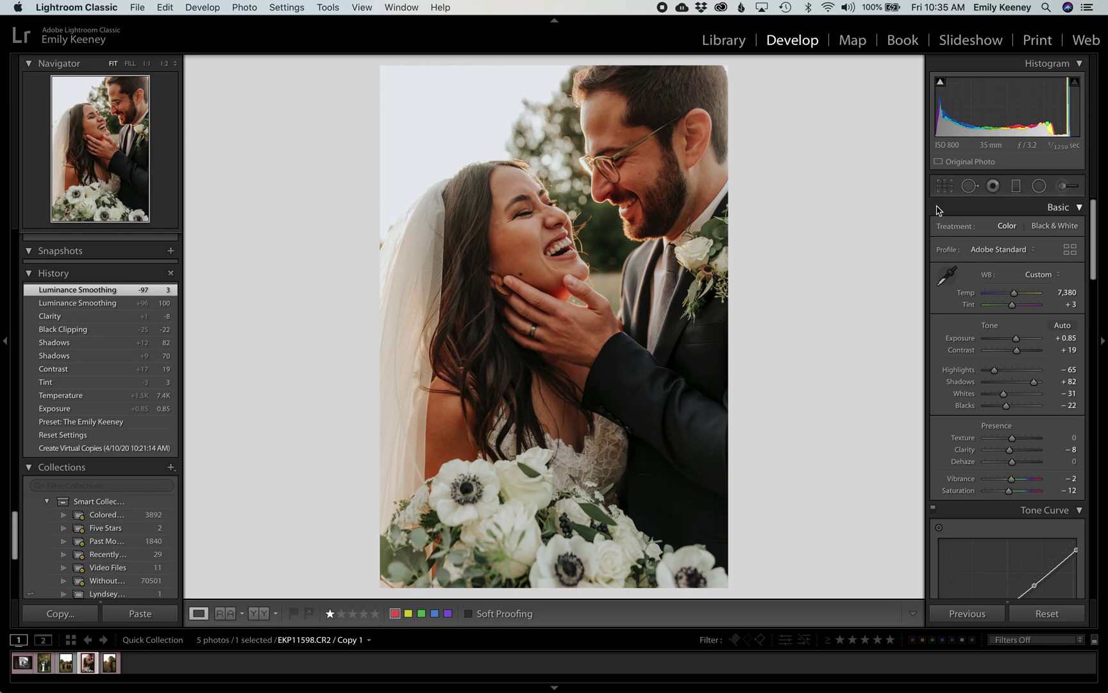
# - Cool the couple's close-up by setting the white balance temperature to 6,401
pyautogui.click(1014, 295)
pyautogui.moveTo(1013, 296); pyautogui.dragTo(1010, 294)
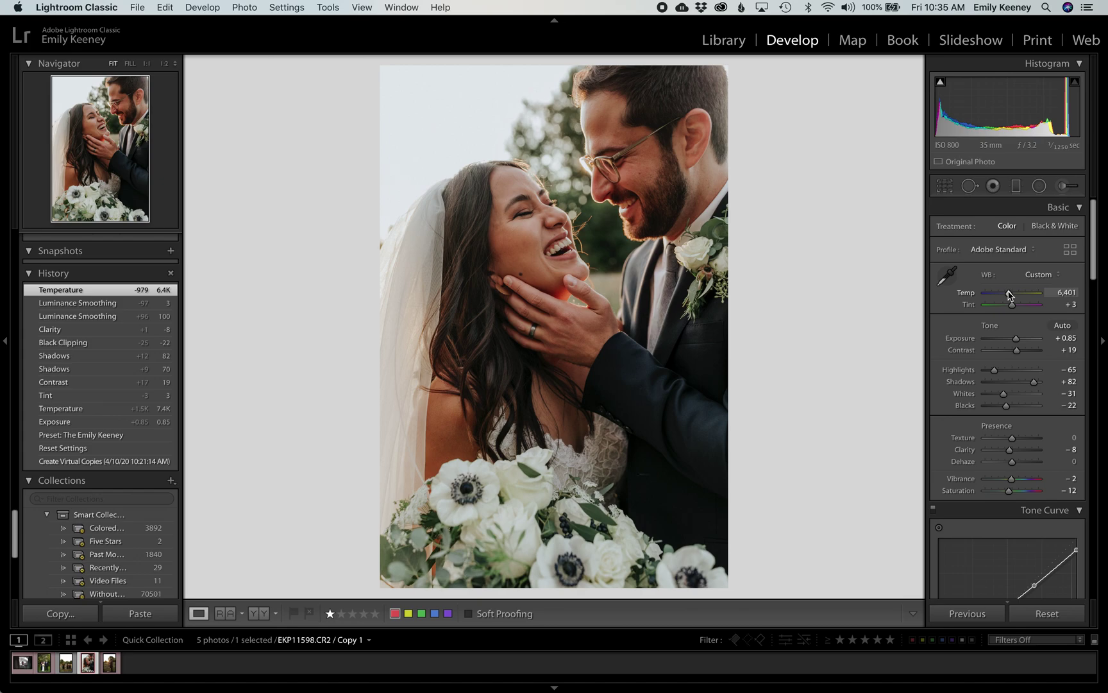
# - View the close-up's Reset Settings history state for comparison and return to the latest Temperature state
pyautogui.click(82, 449)
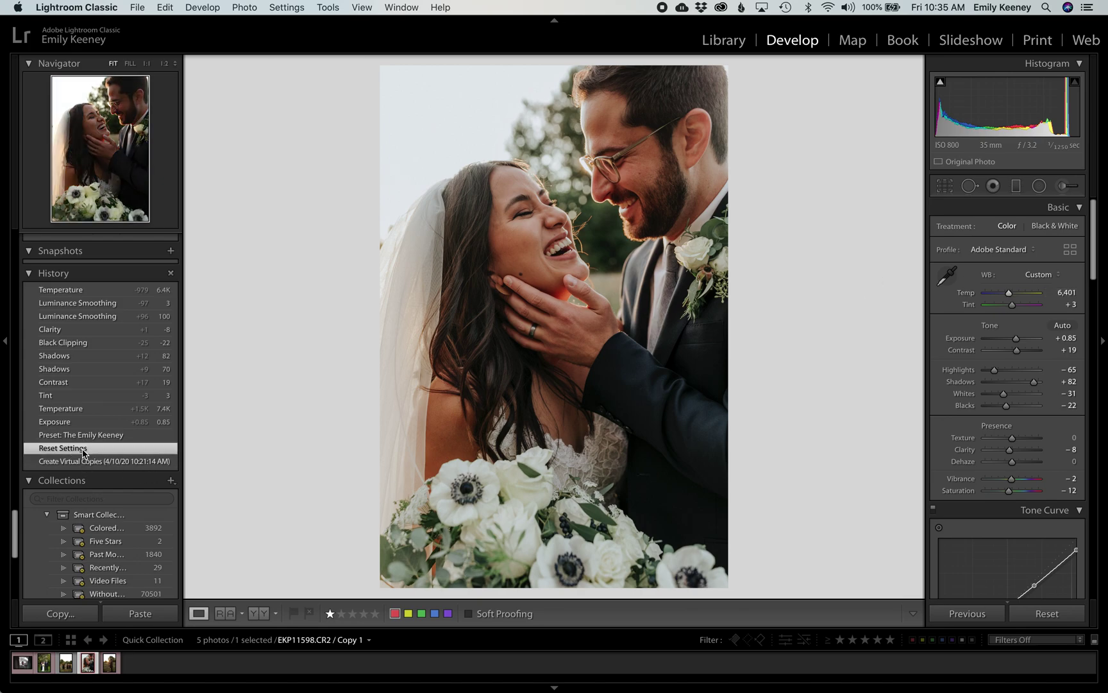
pyautogui.click(70, 290)
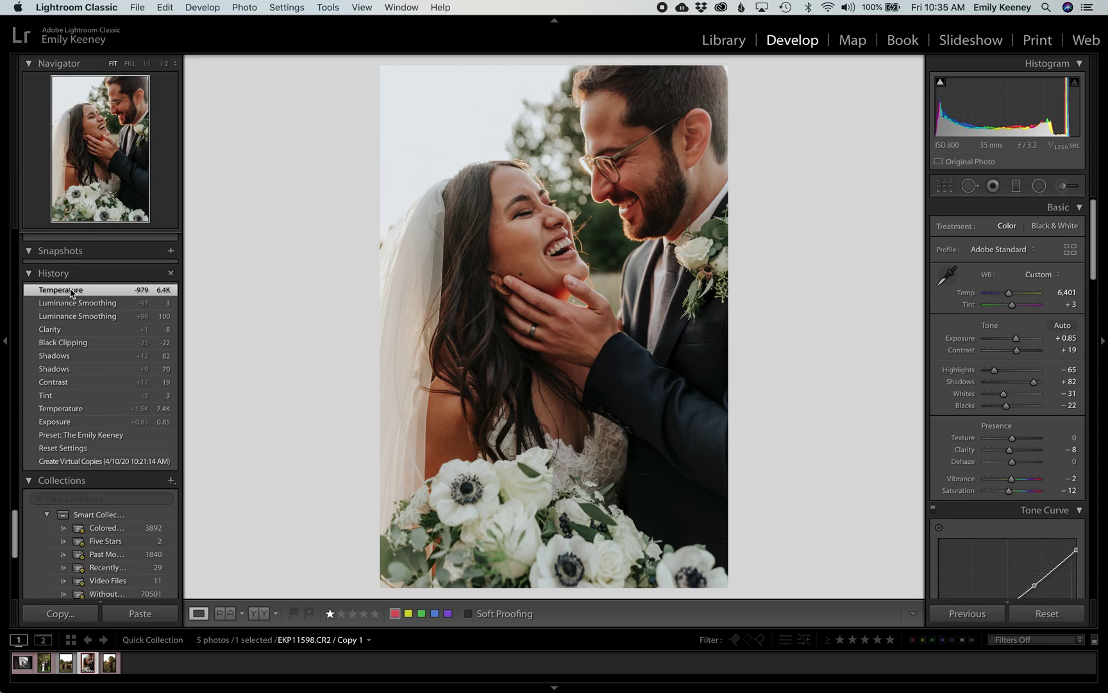
# - Copy the close-up's develop settings with the default selection, paste them onto the sunset field portrait, and compare the two photos
pyautogui.press('super+shift+c')
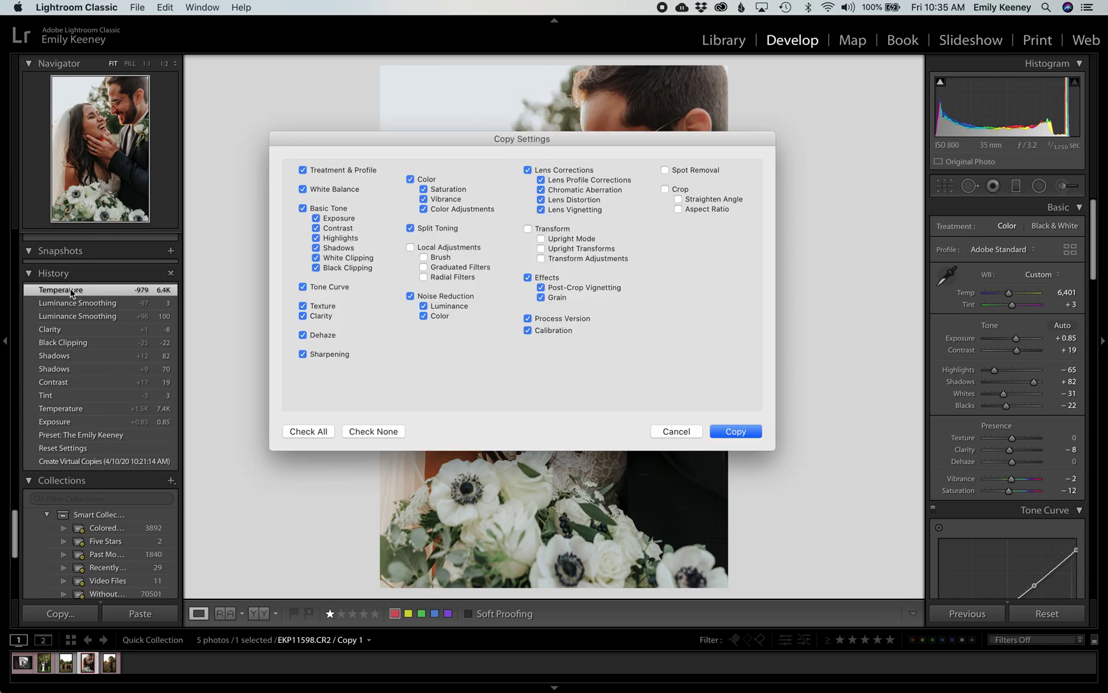
pyautogui.press('Return')
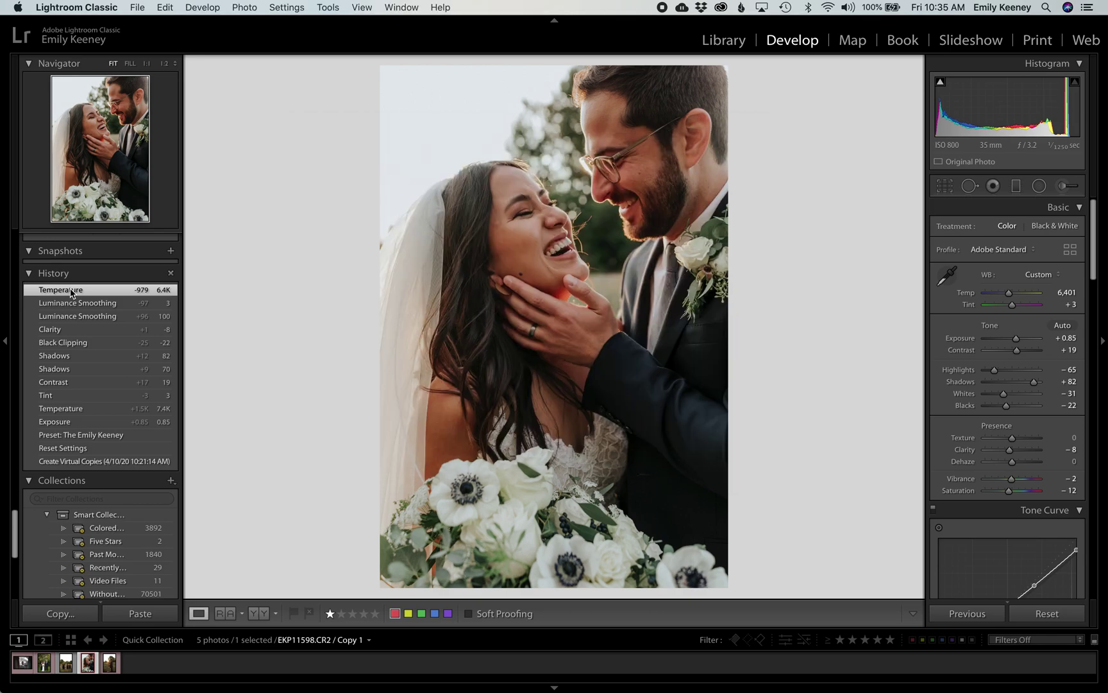
pyautogui.press('Right')
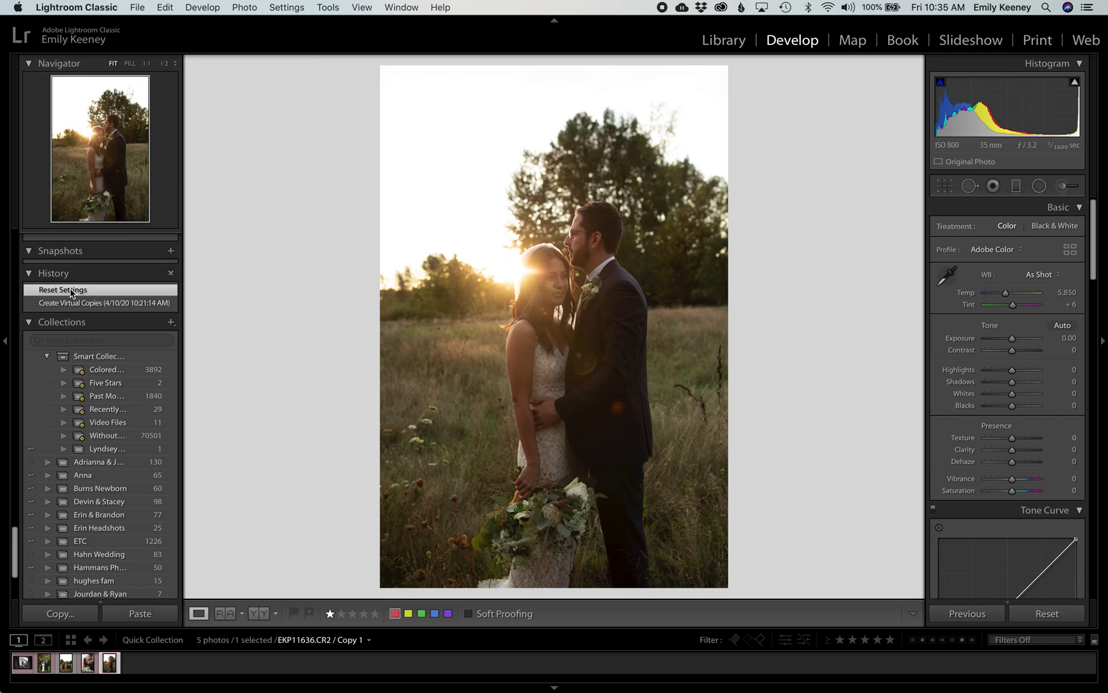
pyautogui.press('super+shift+v')
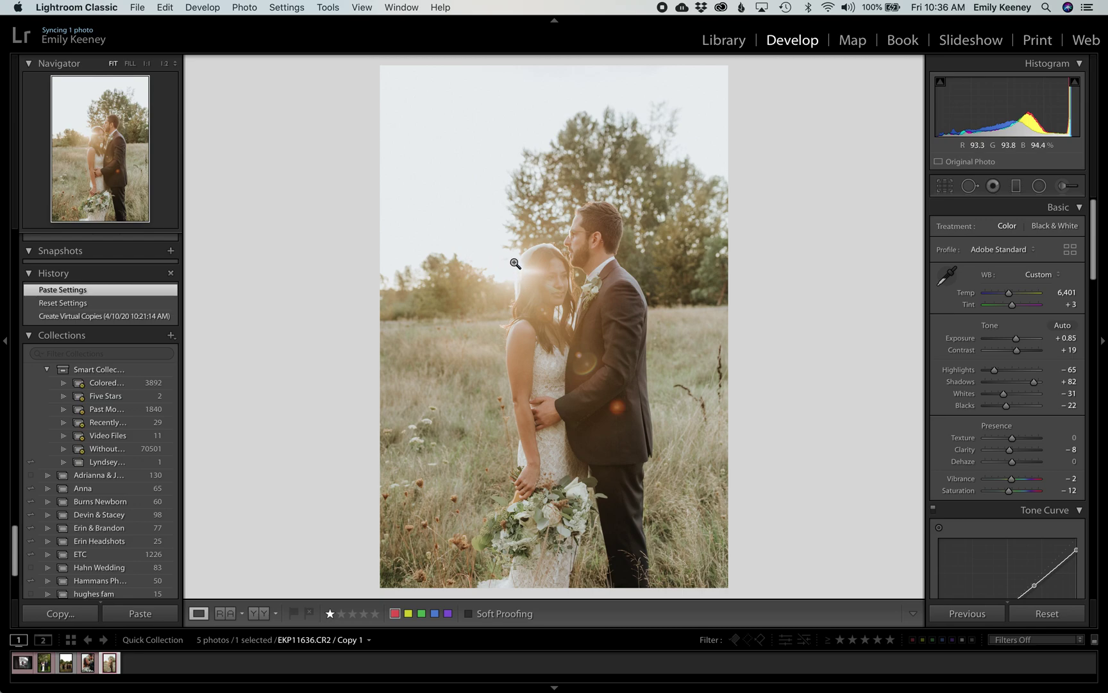
pyautogui.press('Left')
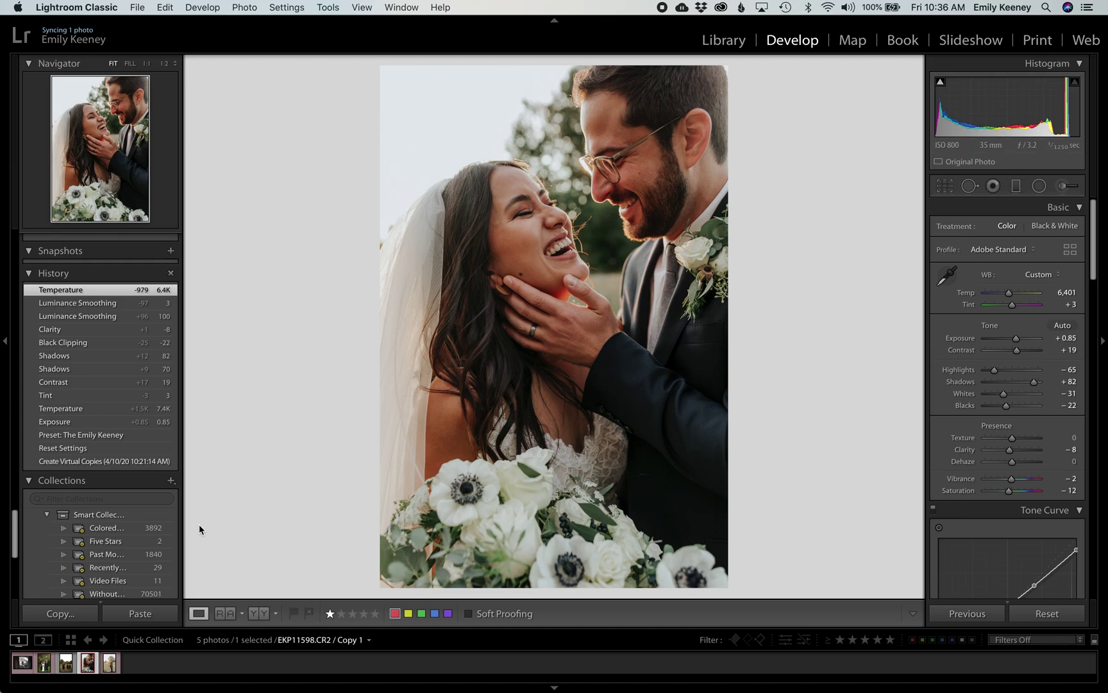
pyautogui.click(111, 662)
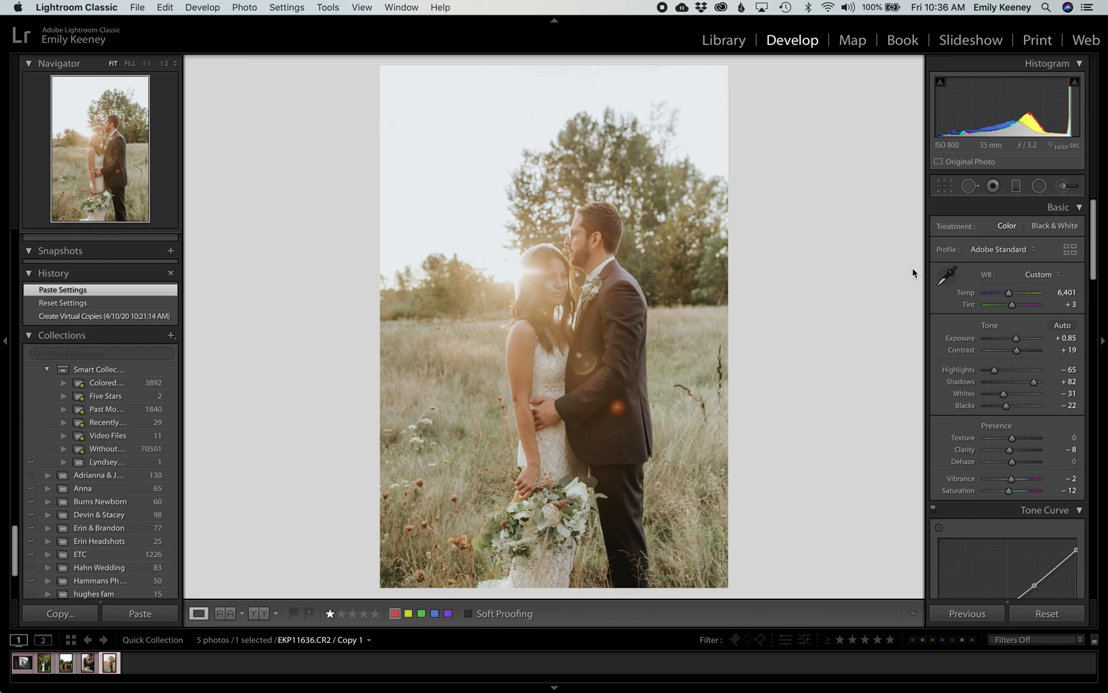
# - Set the sunset field portrait's exposure to +0.45 after trying brighter and darker values
pyautogui.click(1016, 341)
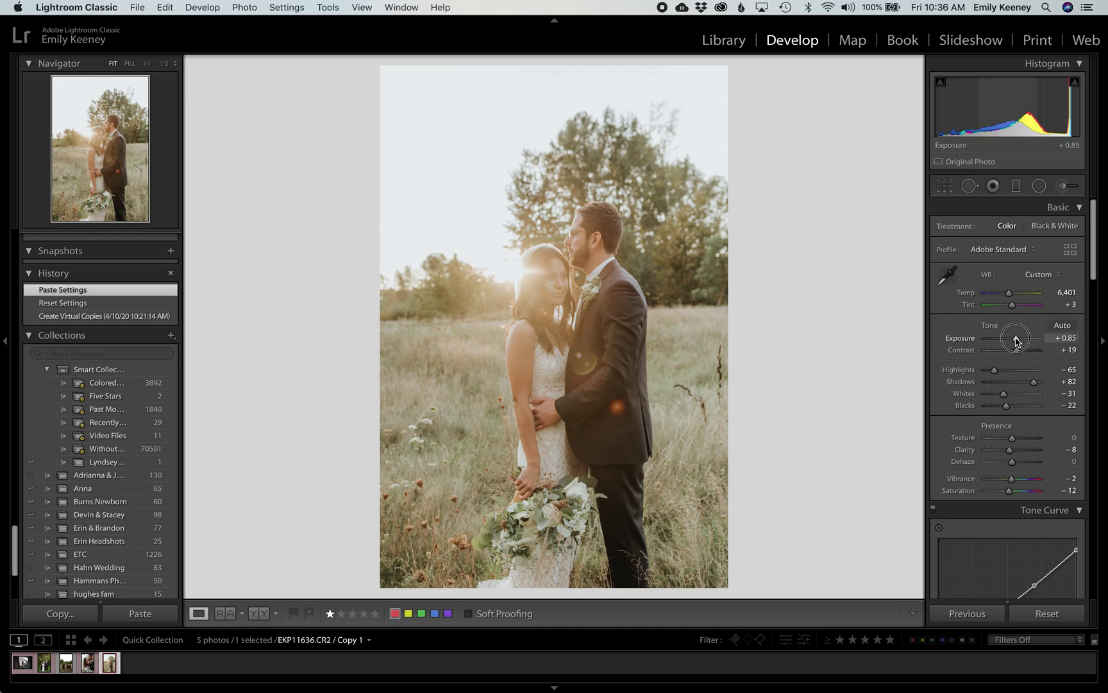
pyautogui.moveTo(1016, 341); pyautogui.dragTo(1014, 340)
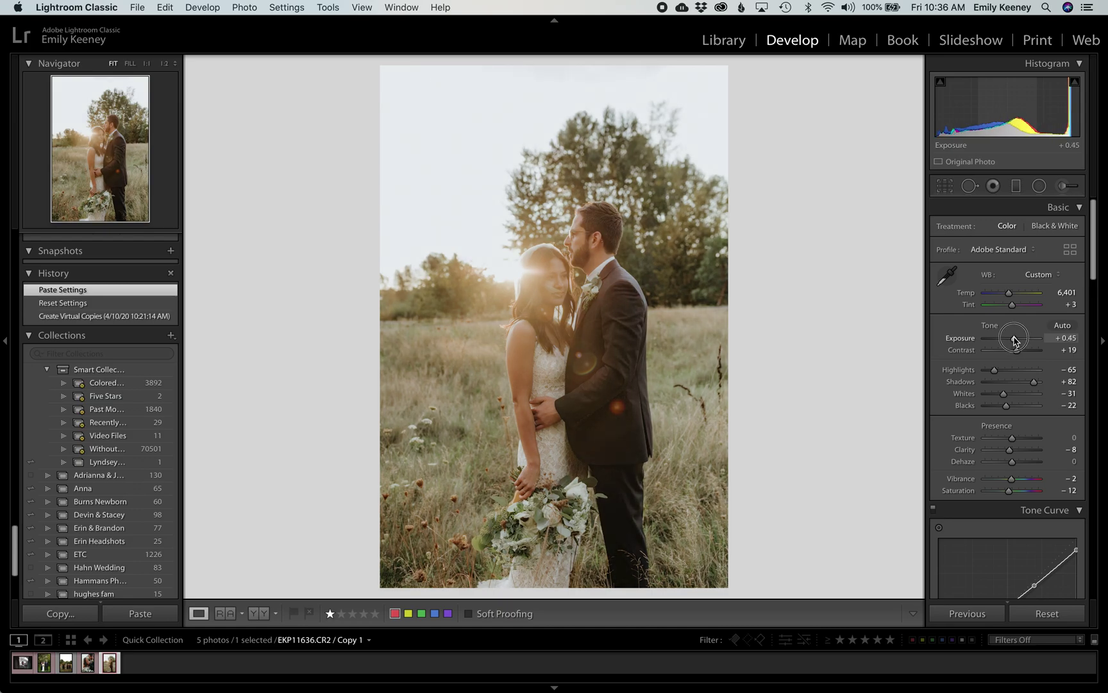
pyautogui.moveTo(1014, 340); pyautogui.dragTo(1018, 341)
pyautogui.moveTo(1018, 340); pyautogui.dragTo(1015, 340)
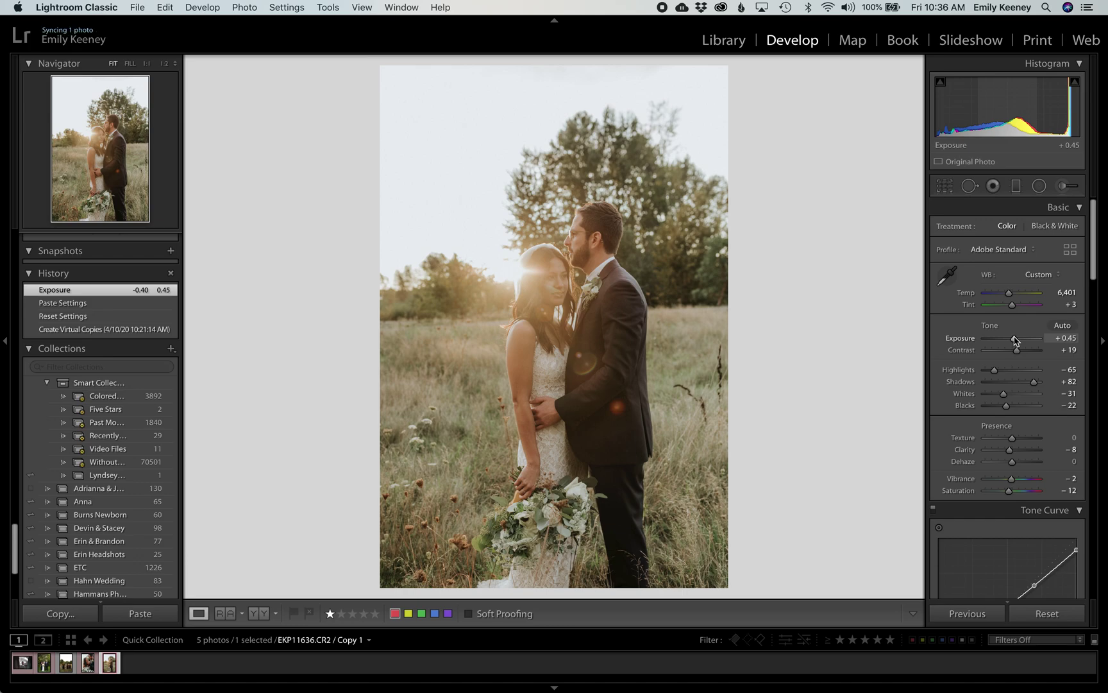
# - Test Dehaze at +100 on the sunset field portrait and settle on +29
pyautogui.click(1012, 463)
pyautogui.moveTo(1012, 463); pyautogui.dragTo(1023, 465)
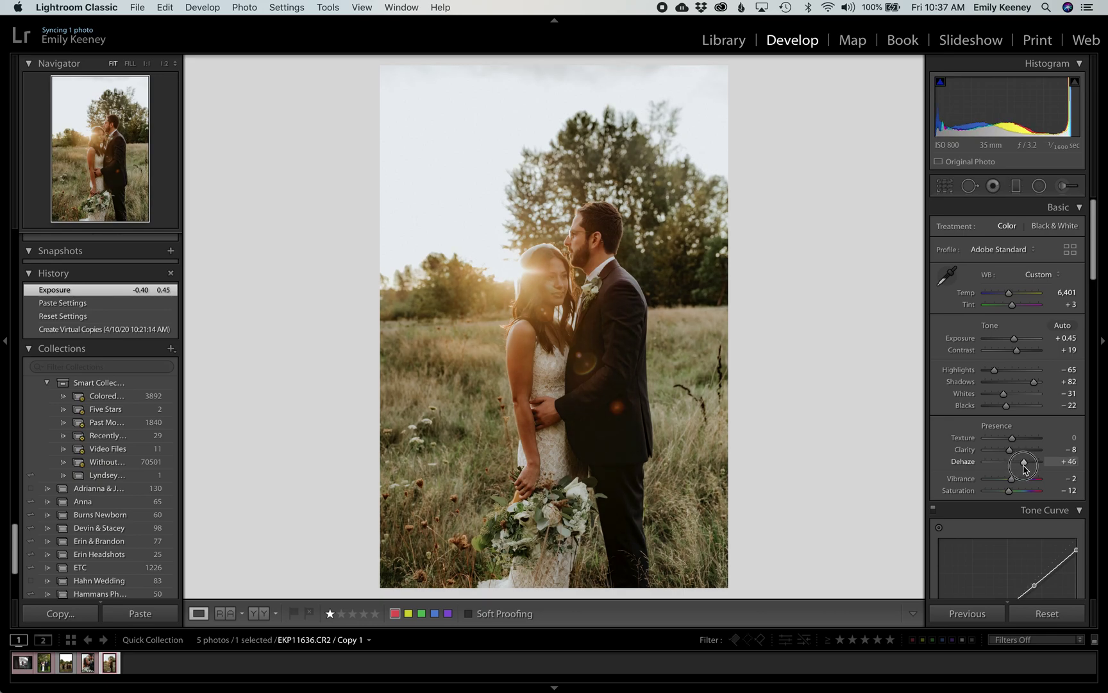
pyautogui.moveTo(1024, 468); pyautogui.dragTo(1043, 462)
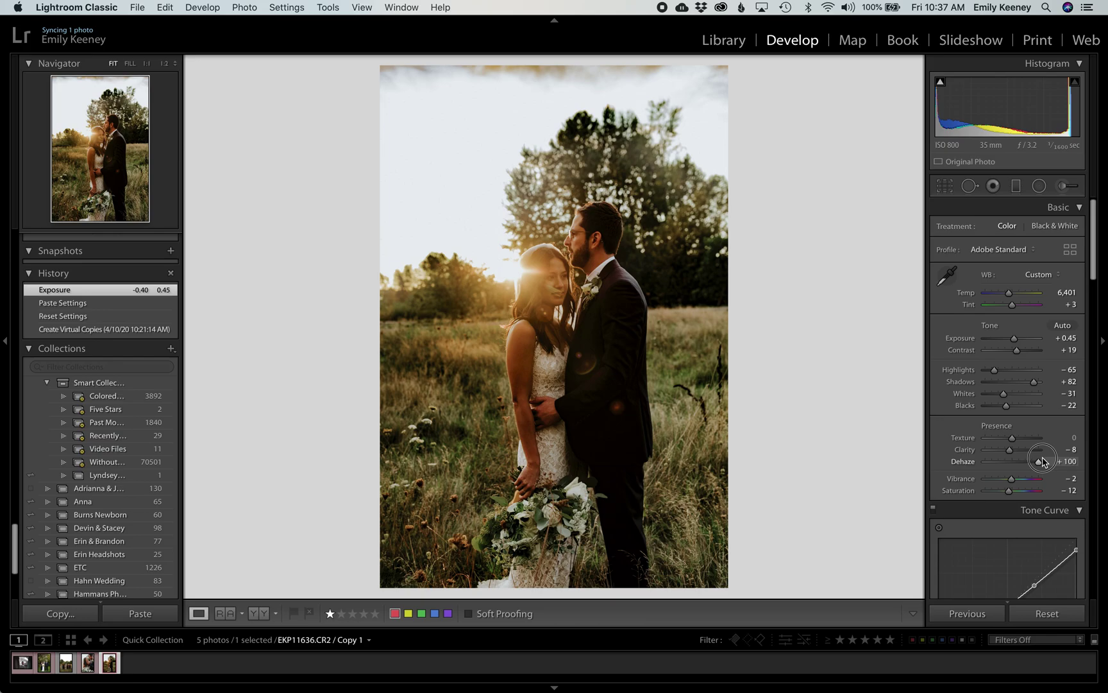
pyautogui.moveTo(1042, 462); pyautogui.dragTo(1020, 476)
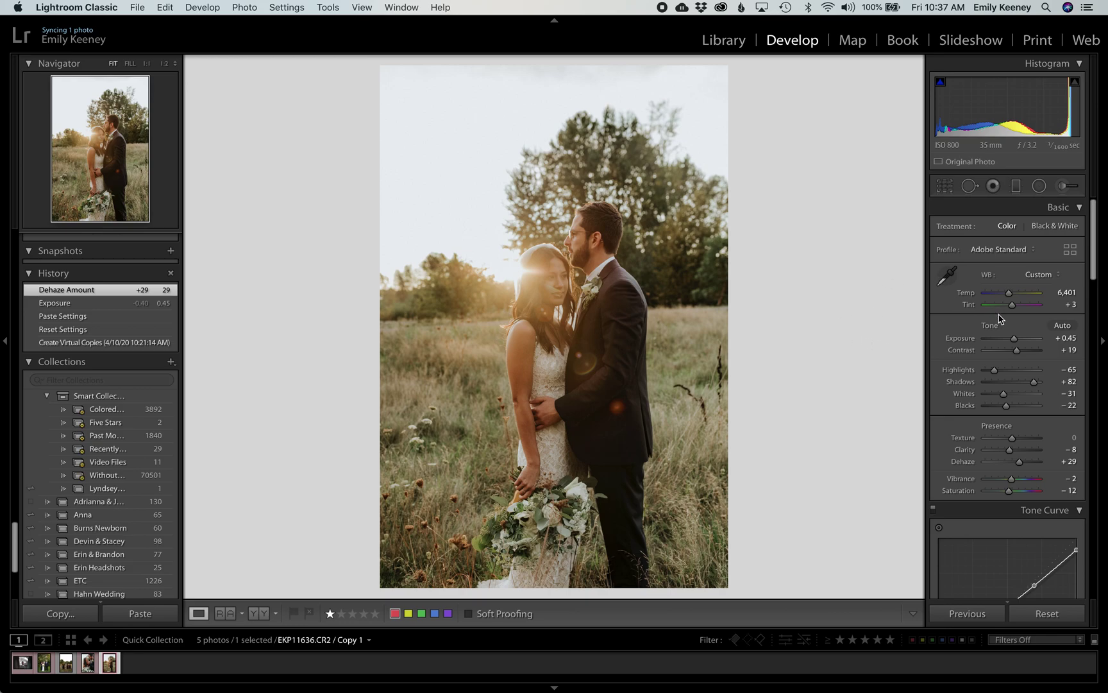
# - Set the sunset field portrait's contrast to +37 and its vibrance to −12
pyautogui.moveTo(1016, 350); pyautogui.dragTo(1023, 354)
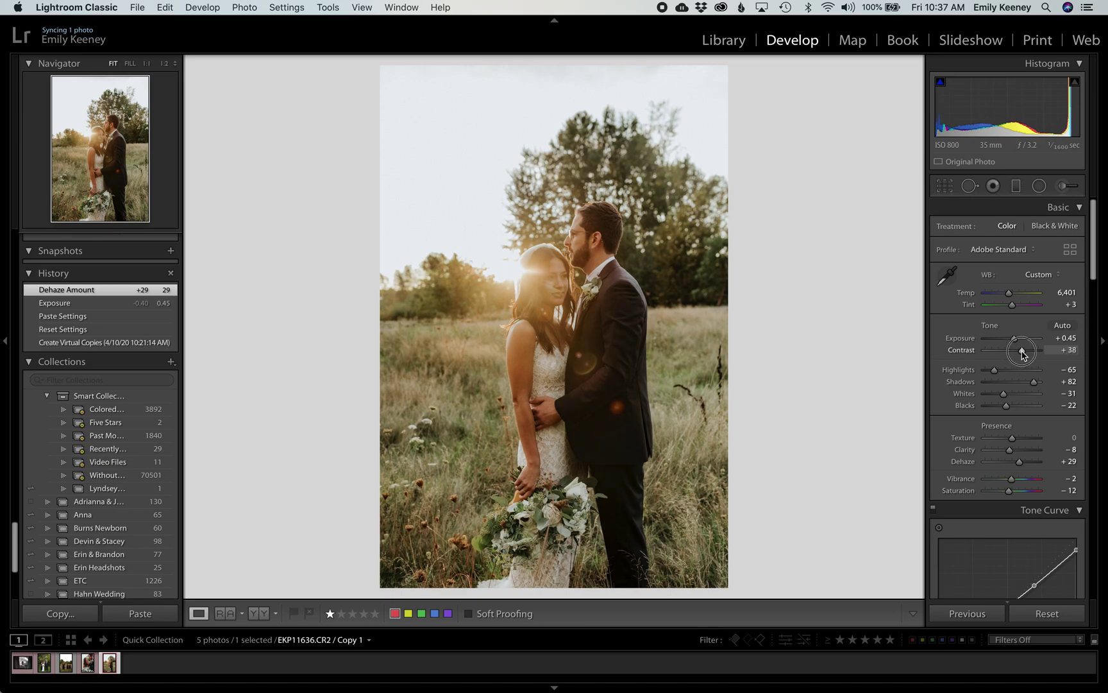
pyautogui.moveTo(1022, 352); pyautogui.dragTo(1020, 353)
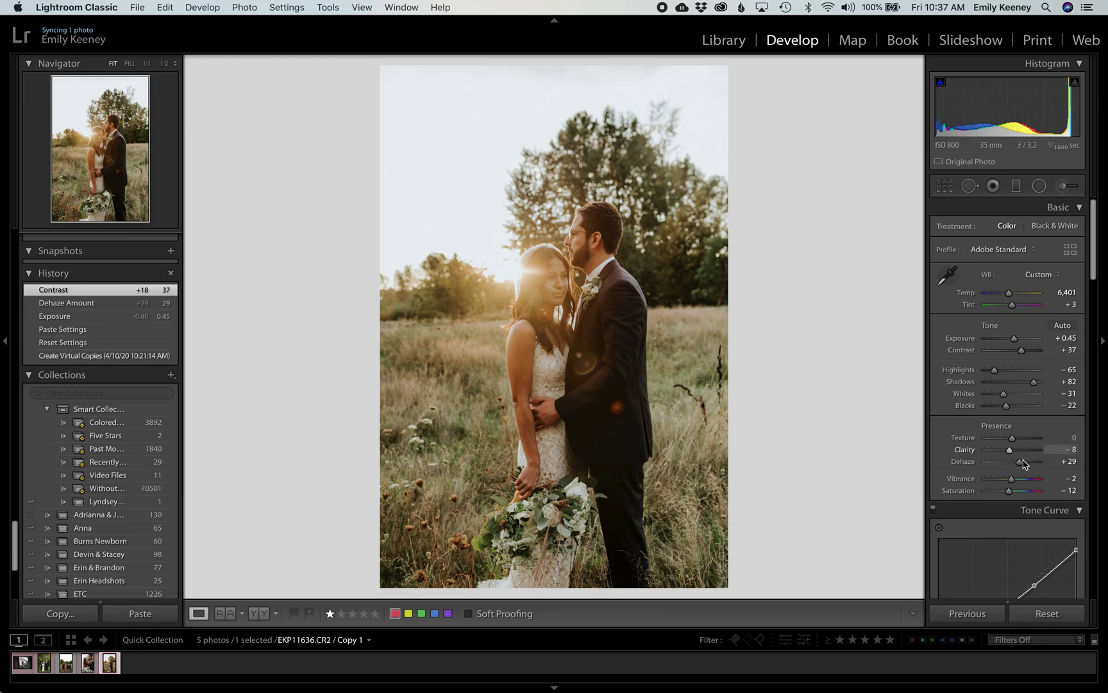
pyautogui.click(1011, 480)
pyautogui.moveTo(1010, 479); pyautogui.dragTo(1008, 480)
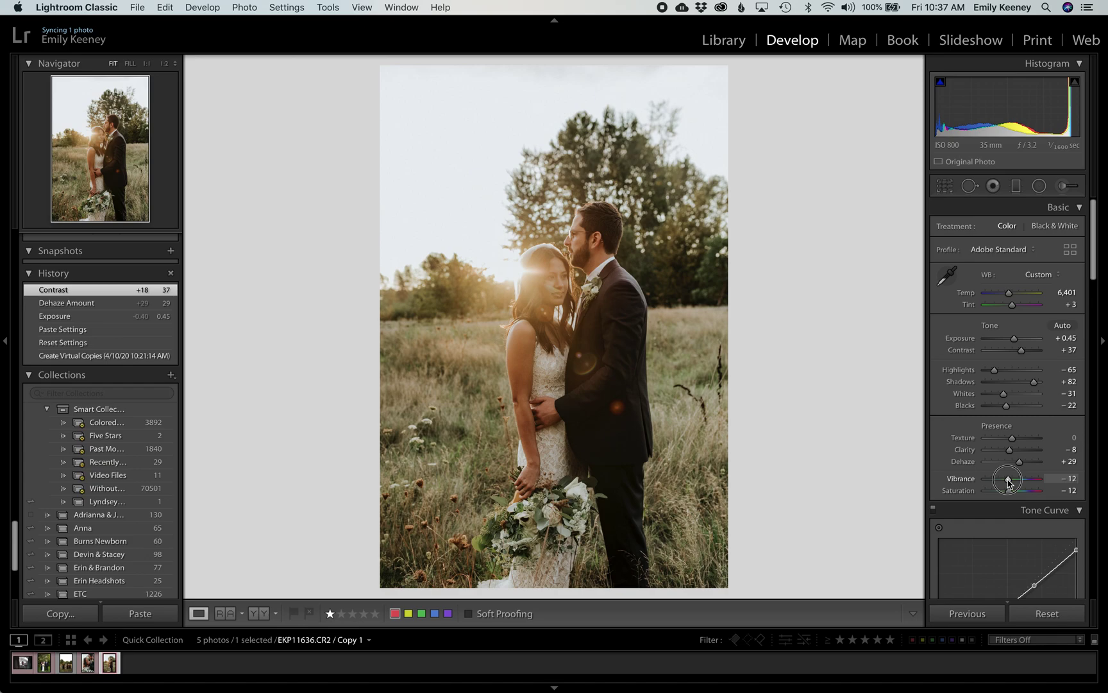
pyautogui.moveTo(1007, 482); pyautogui.dragTo(1007, 482)
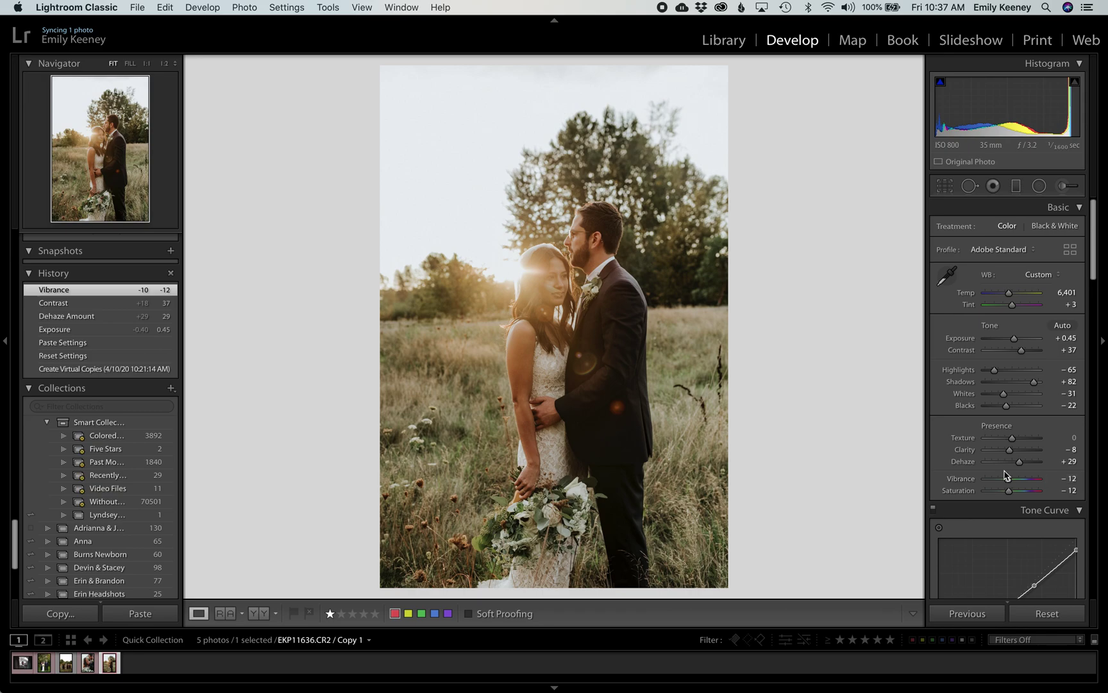
# - Crop the sunset field portrait slightly tighter at the original aspect ratio, trimming the sky and the right side of the photo
pyautogui.click(946, 188)
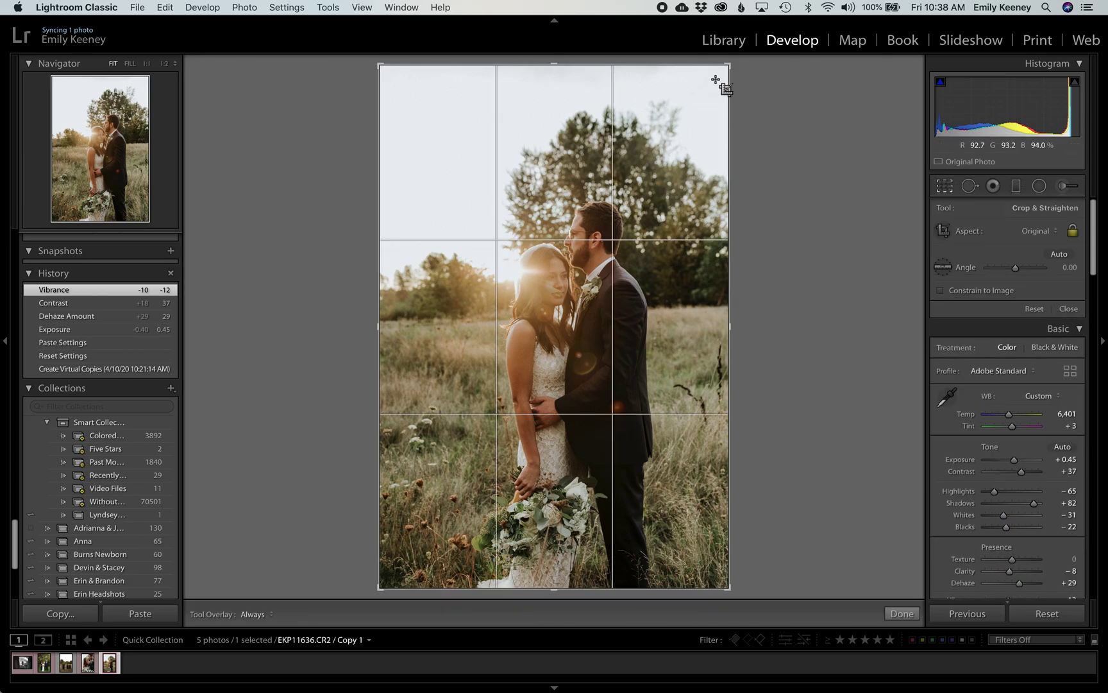
pyautogui.click(554, 62)
pyautogui.moveTo(555, 63); pyautogui.dragTo(554, 68)
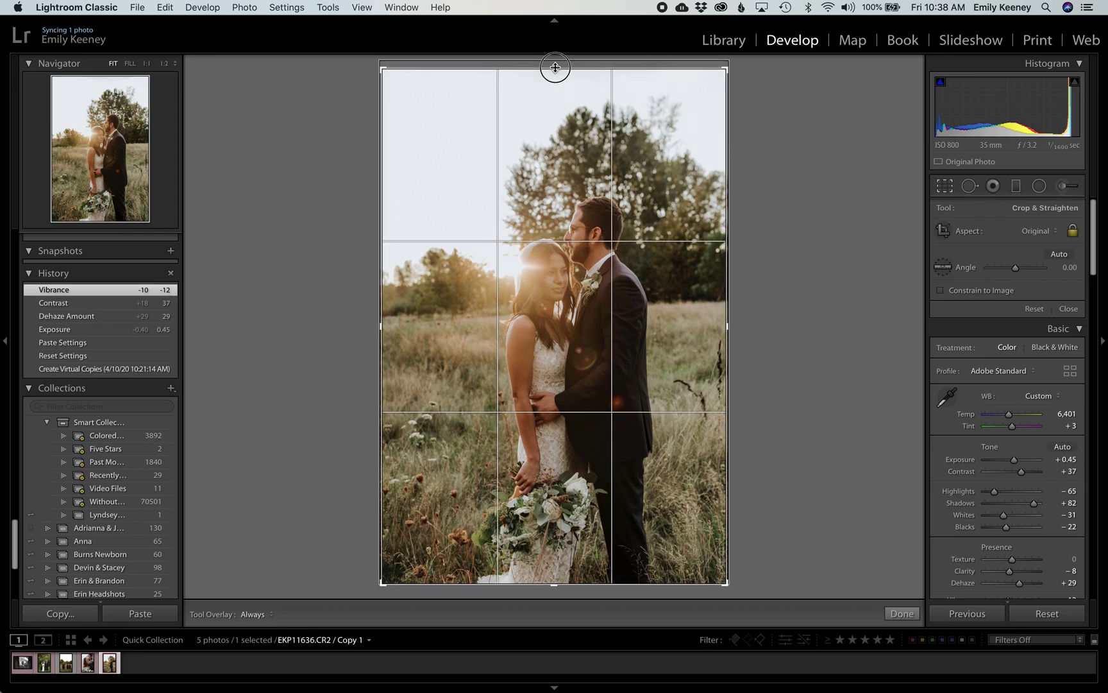
pyautogui.moveTo(555, 68); pyautogui.dragTo(559, 31)
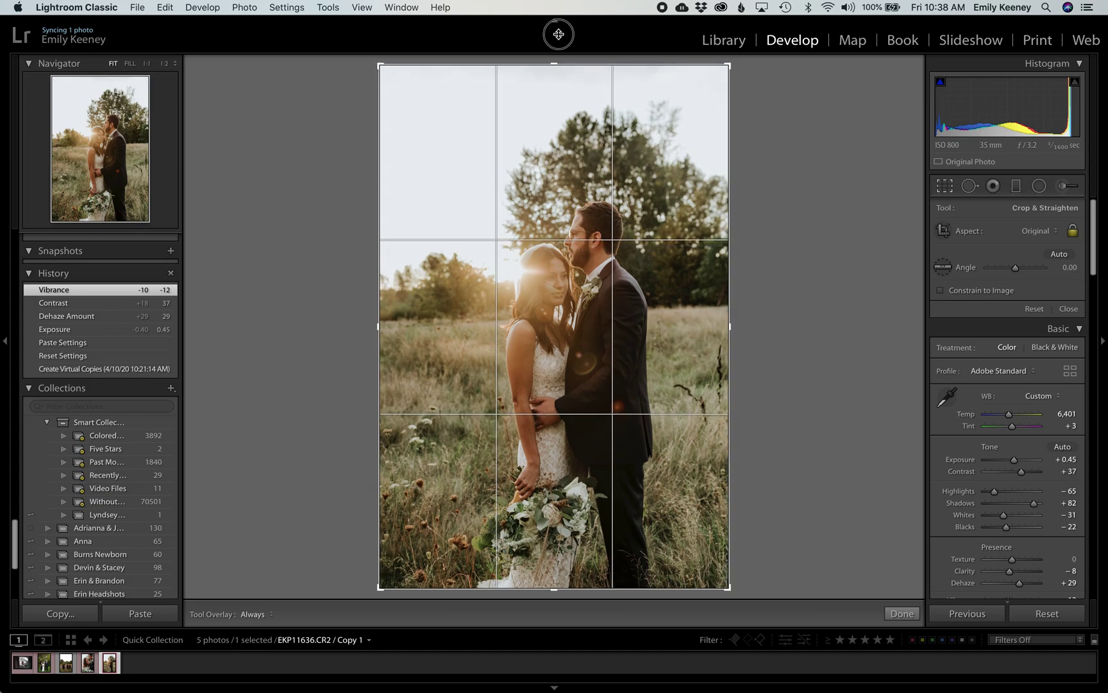
pyautogui.moveTo(557, 62); pyautogui.dragTo(556, 79)
pyautogui.moveTo(574, 154); pyautogui.dragTo(579, 150)
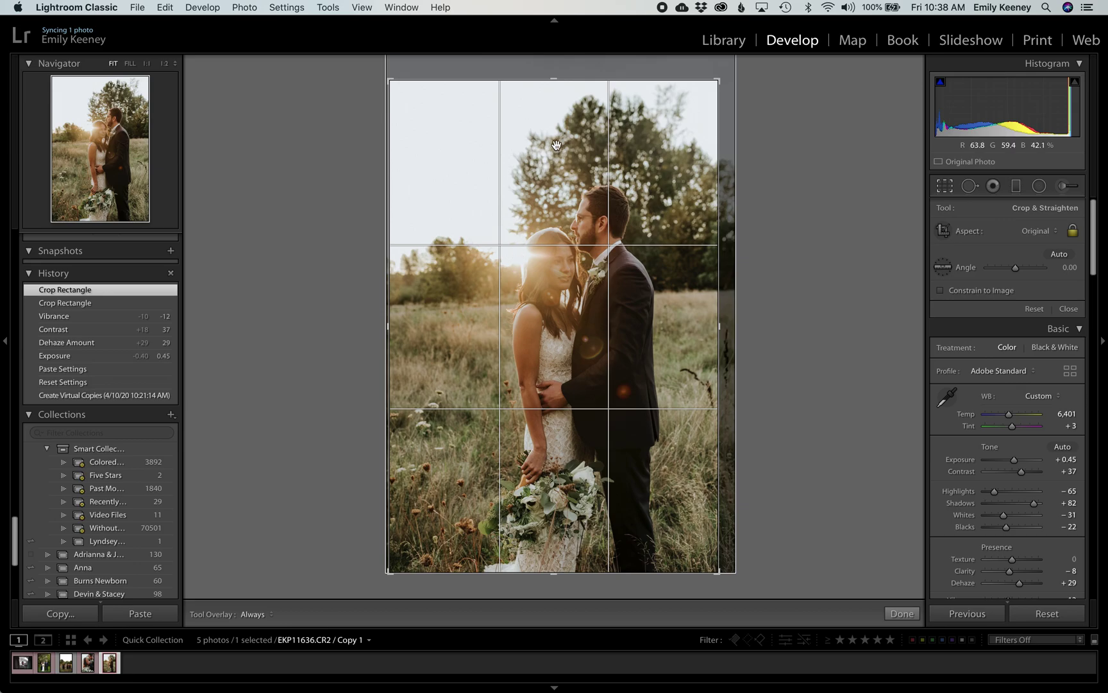
pyautogui.press('Return')
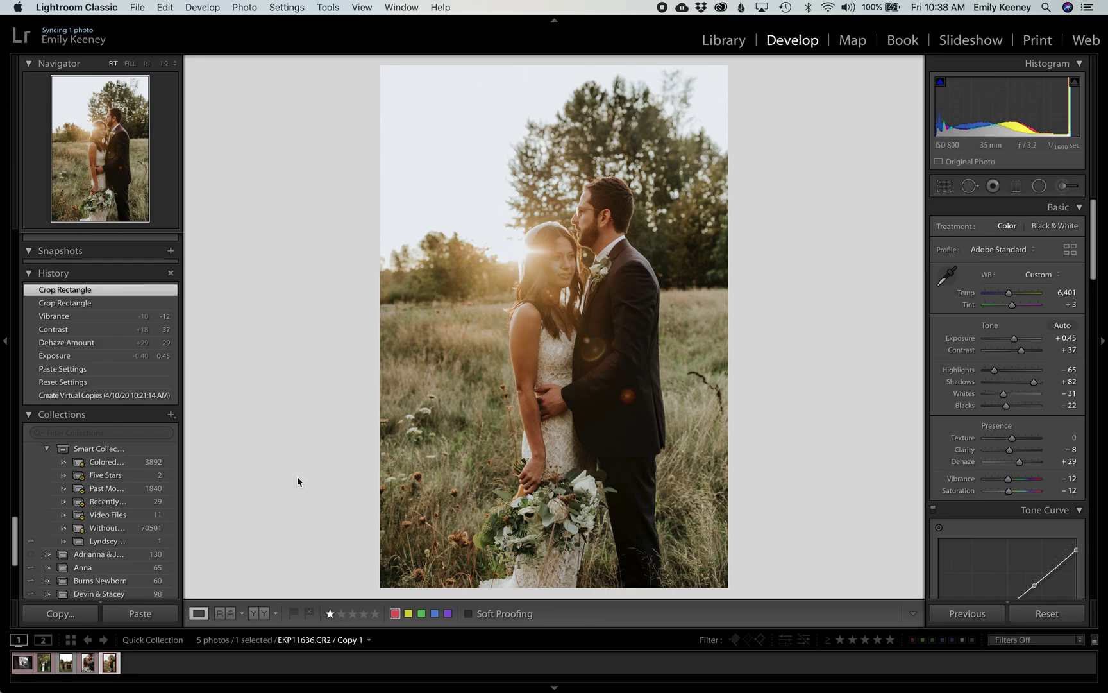
# - View the sunset field portrait's Reset Settings history state for comparison and return to the latest Crop Rectangle state
pyautogui.click(86, 382)
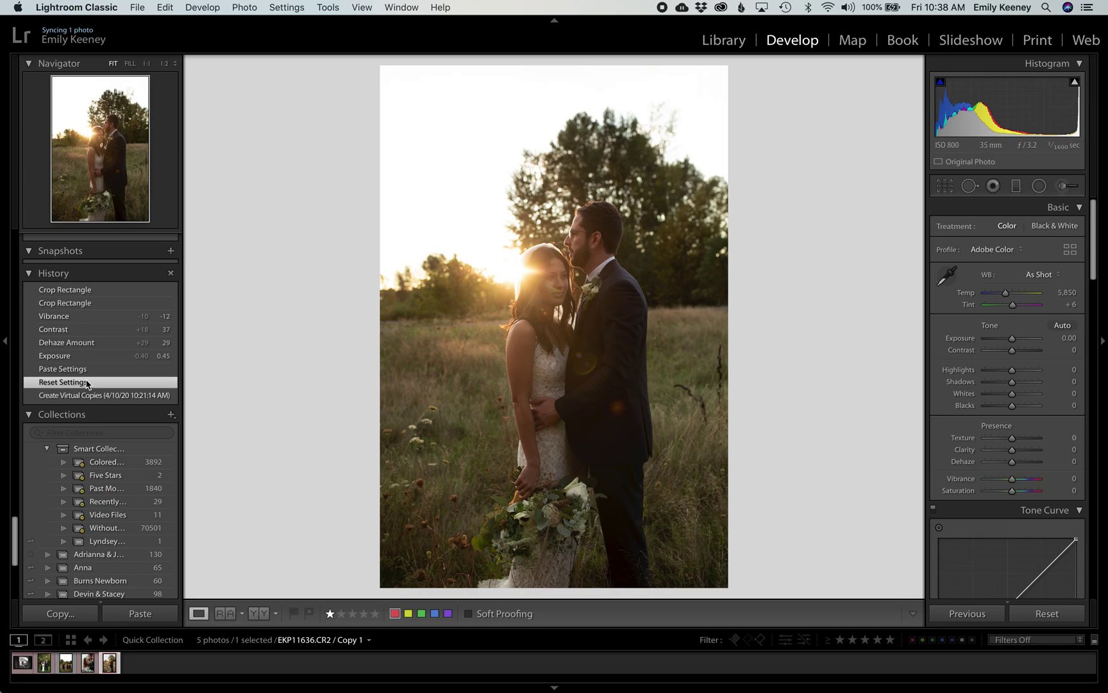
pyautogui.click(86, 292)
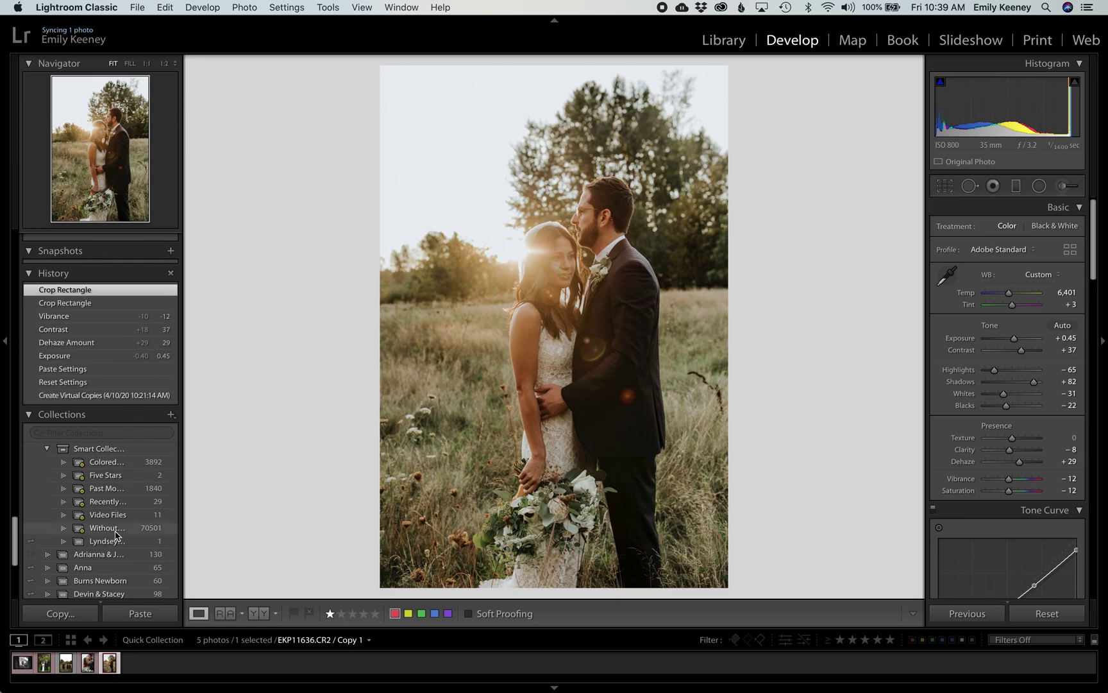
# - Paste the copied settings onto the photo of the woman reading on the bed and set its exposure to +1.15
pyautogui.click(28, 666)
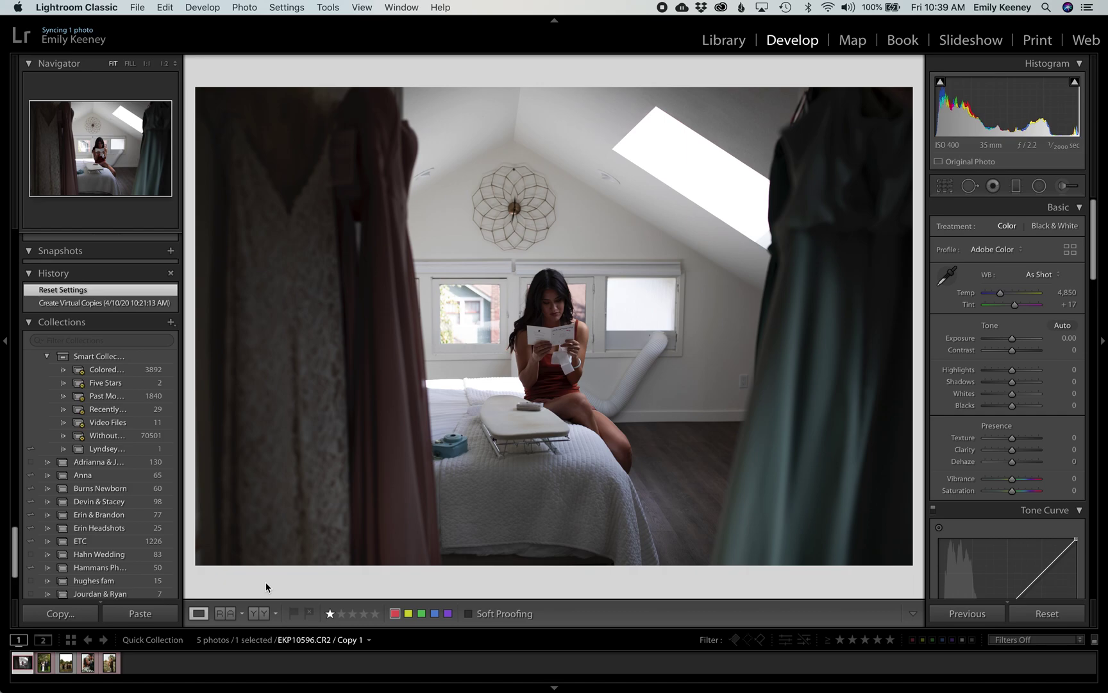
pyautogui.press('super+shift+v')
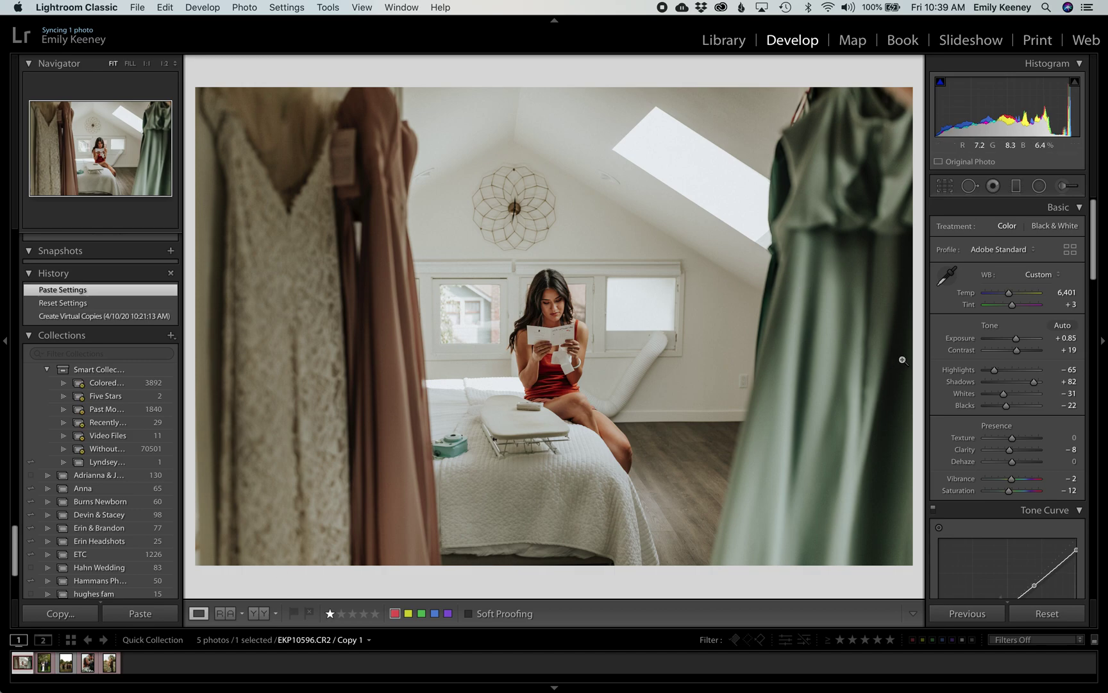
pyautogui.click(1015, 339)
pyautogui.moveTo(1016, 338); pyautogui.dragTo(1019, 341)
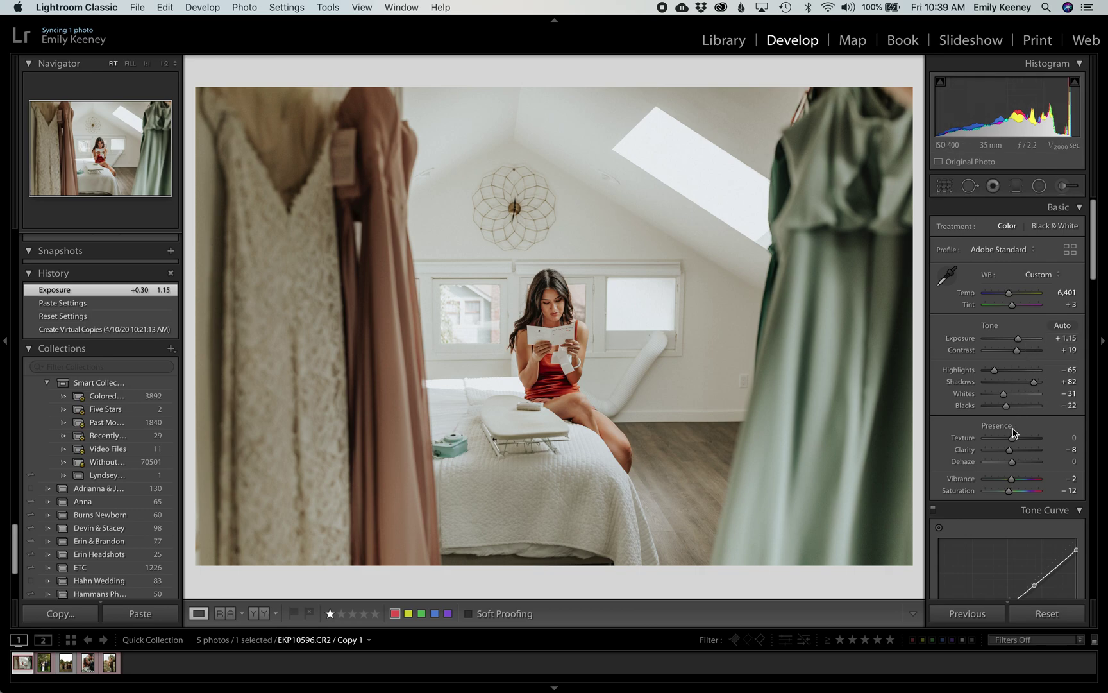
# - Test Dehaze at +37 on the bedroom photo and return it to 0
pyautogui.click(1012, 464)
pyautogui.moveTo(1013, 464); pyautogui.dragTo(1022, 465)
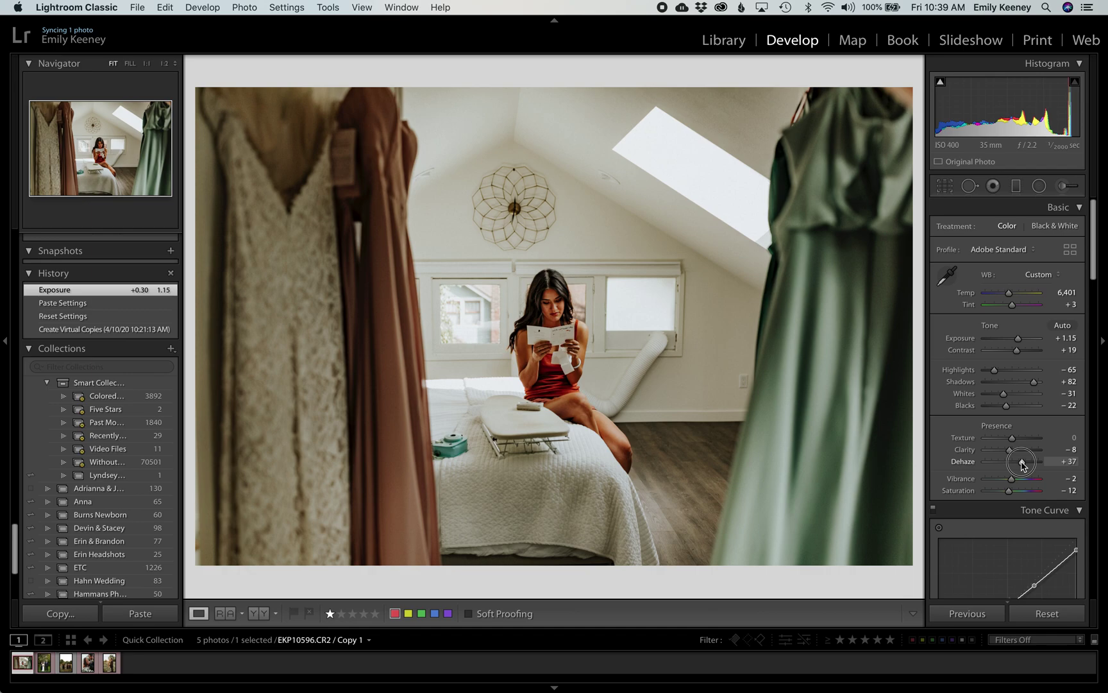
pyautogui.moveTo(1022, 464); pyautogui.dragTo(1011, 463)
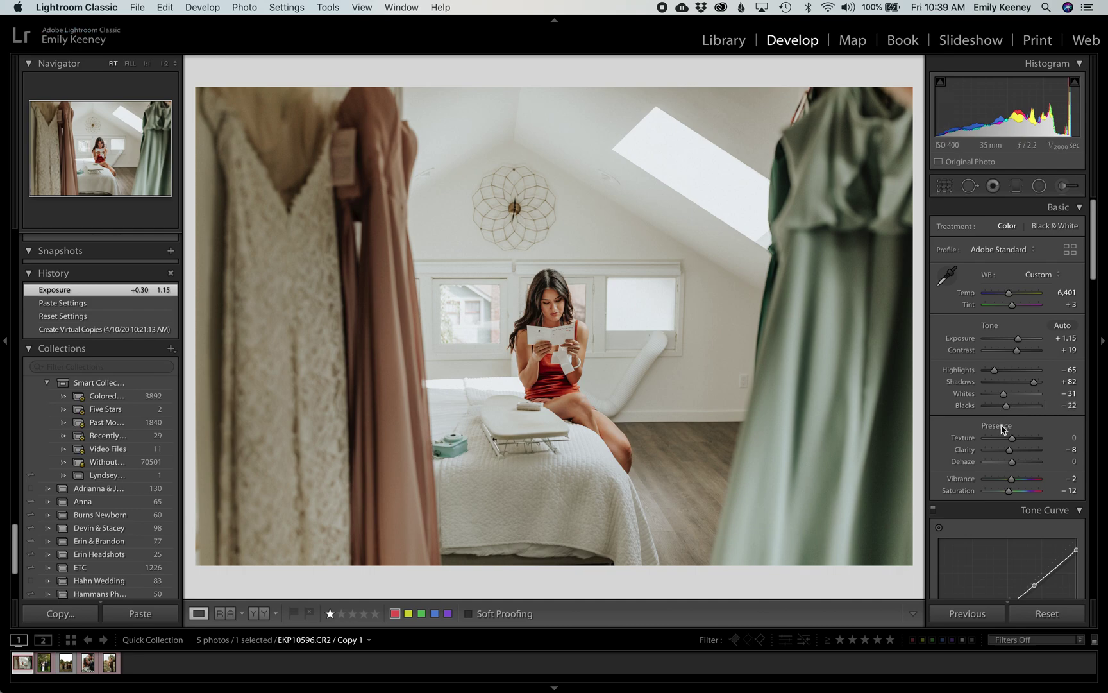
# - Try a cooler white balance on the bedroom photo and settle on a warmer temperature of 6,921
pyautogui.click(1009, 294)
pyautogui.moveTo(1009, 294); pyautogui.dragTo(1004, 296)
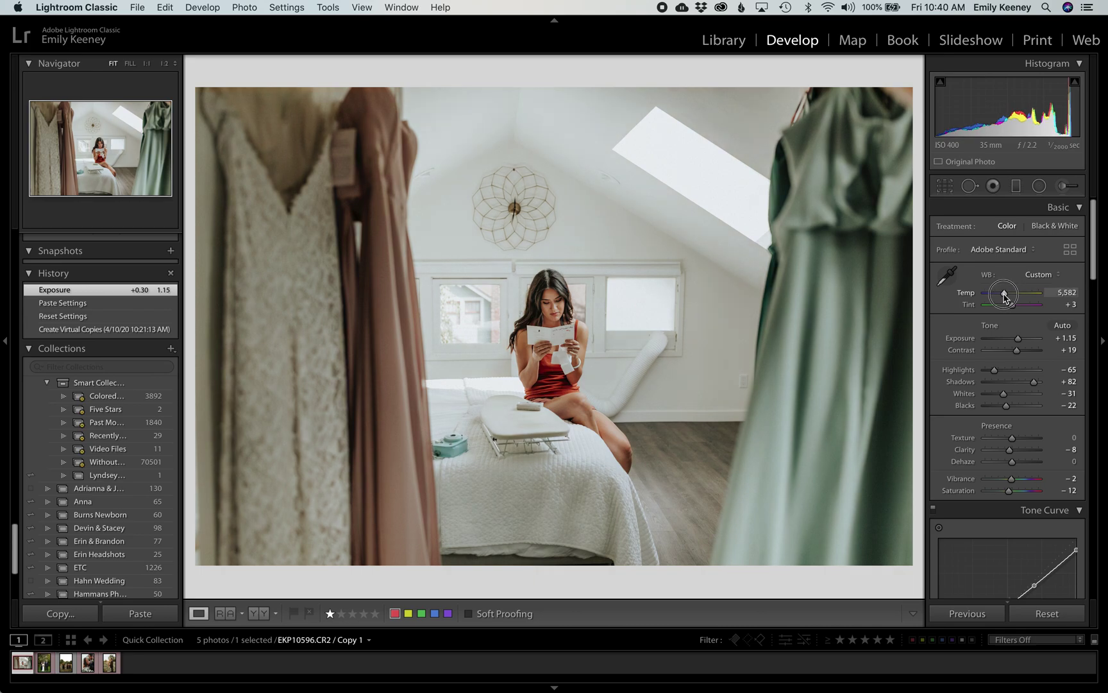
pyautogui.moveTo(1004, 296); pyautogui.dragTo(1011, 298)
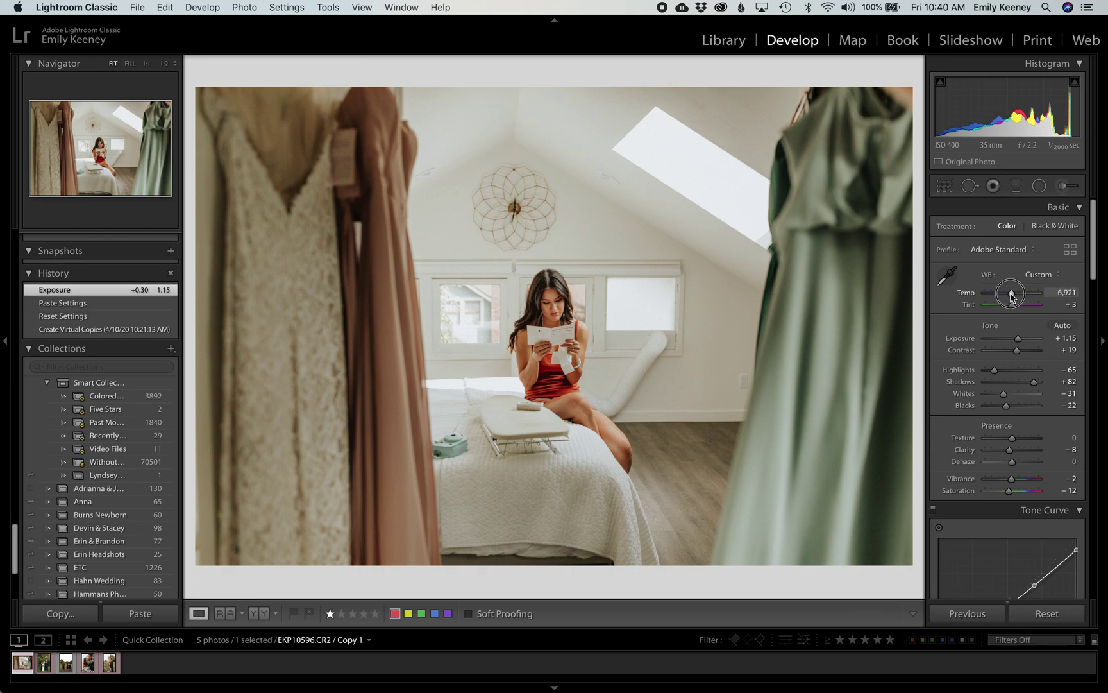
pyautogui.moveTo(1011, 296); pyautogui.dragTo(1011, 297)
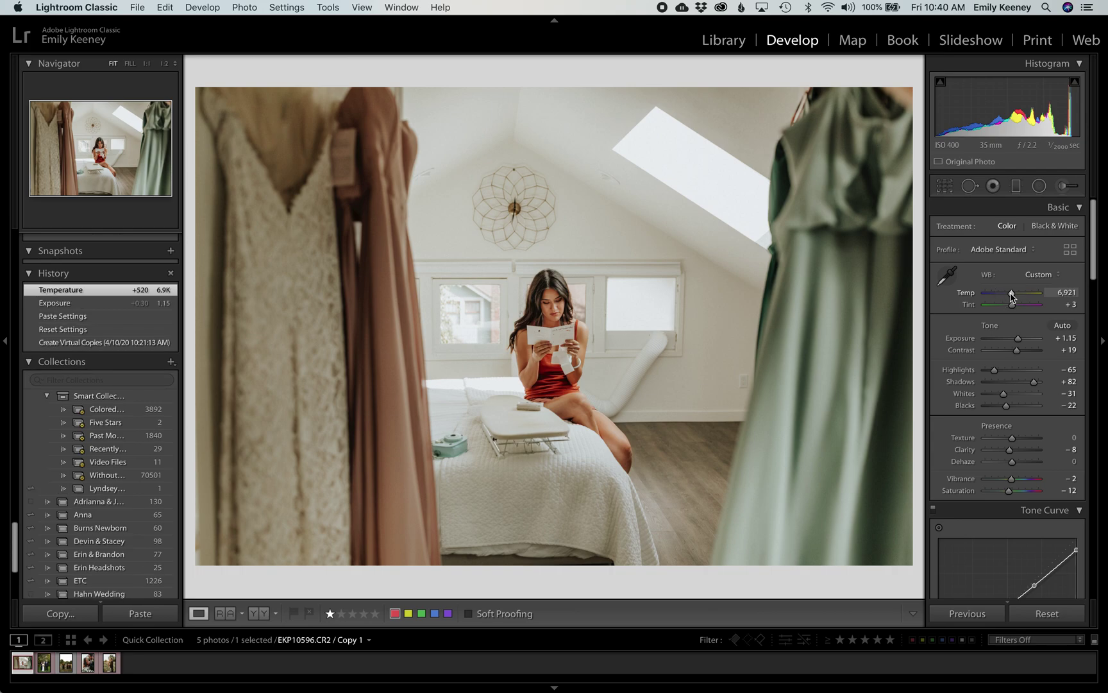
# - Paste the copied settings onto the next photo, the family group portrait in the garden
pyautogui.press('Right')
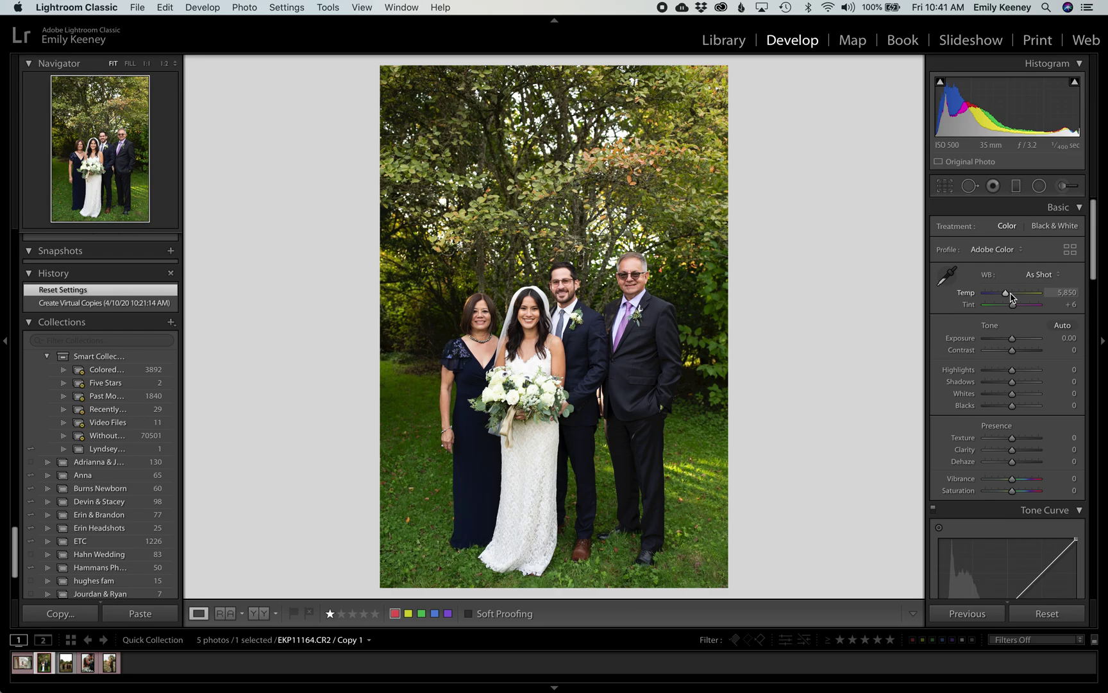
pyautogui.press('super+shift+v')
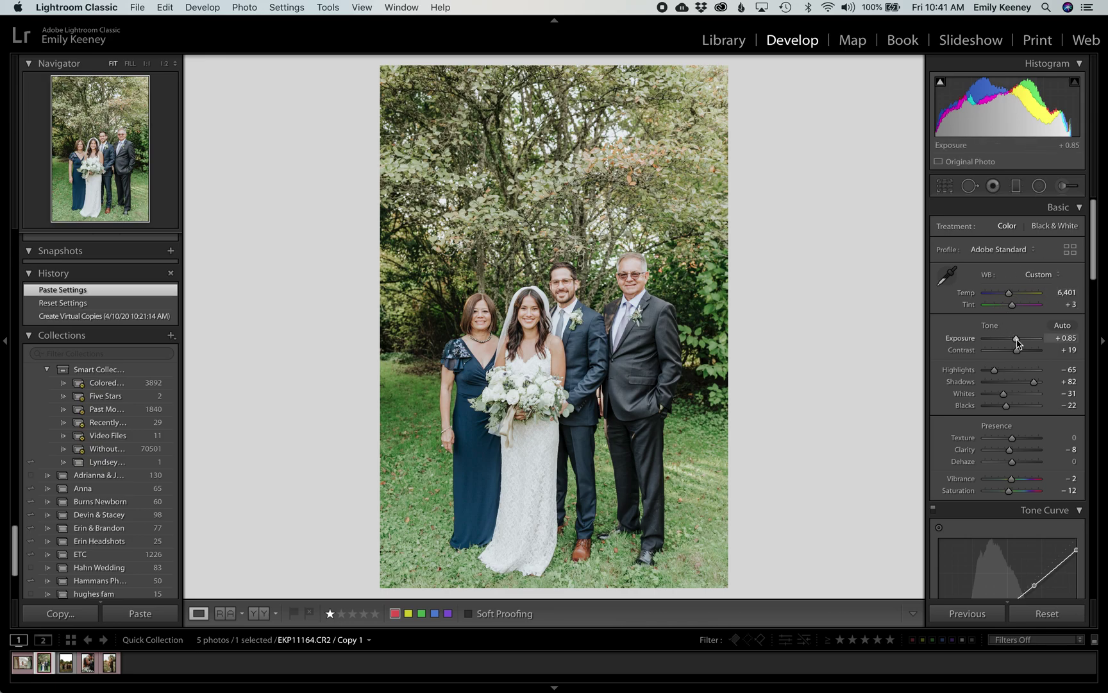
# - Set the garden family portrait's exposure to +0.30 and its contrast to 0
pyautogui.moveTo(1016, 342); pyautogui.dragTo(1016, 344)
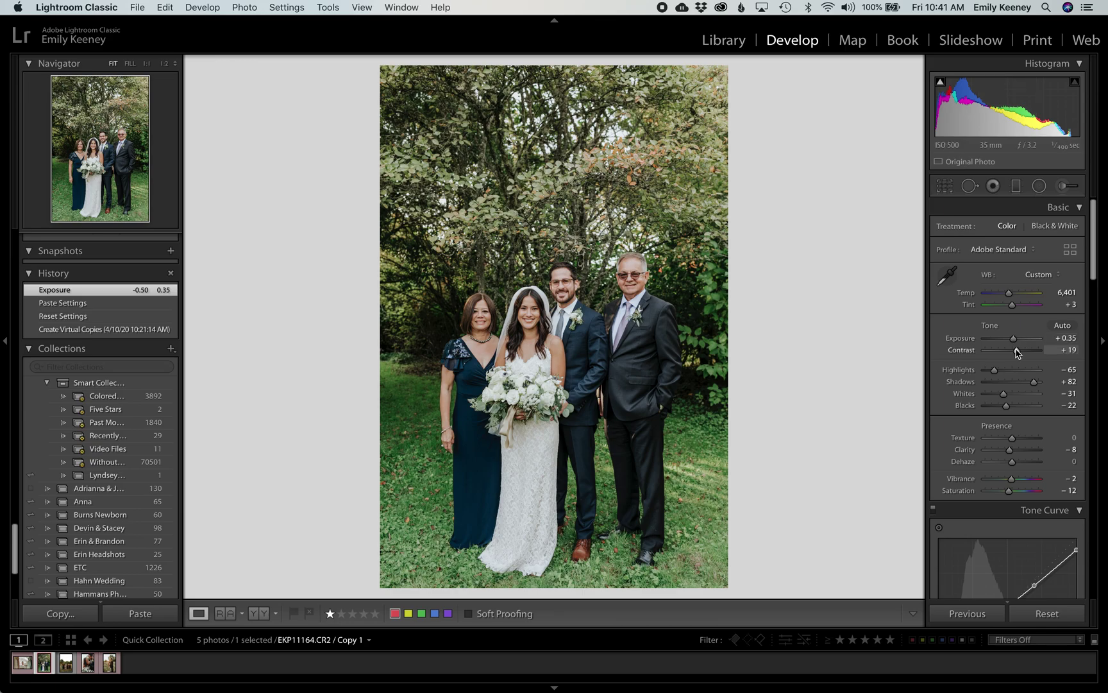
pyautogui.moveTo(1016, 352); pyautogui.dragTo(1012, 353)
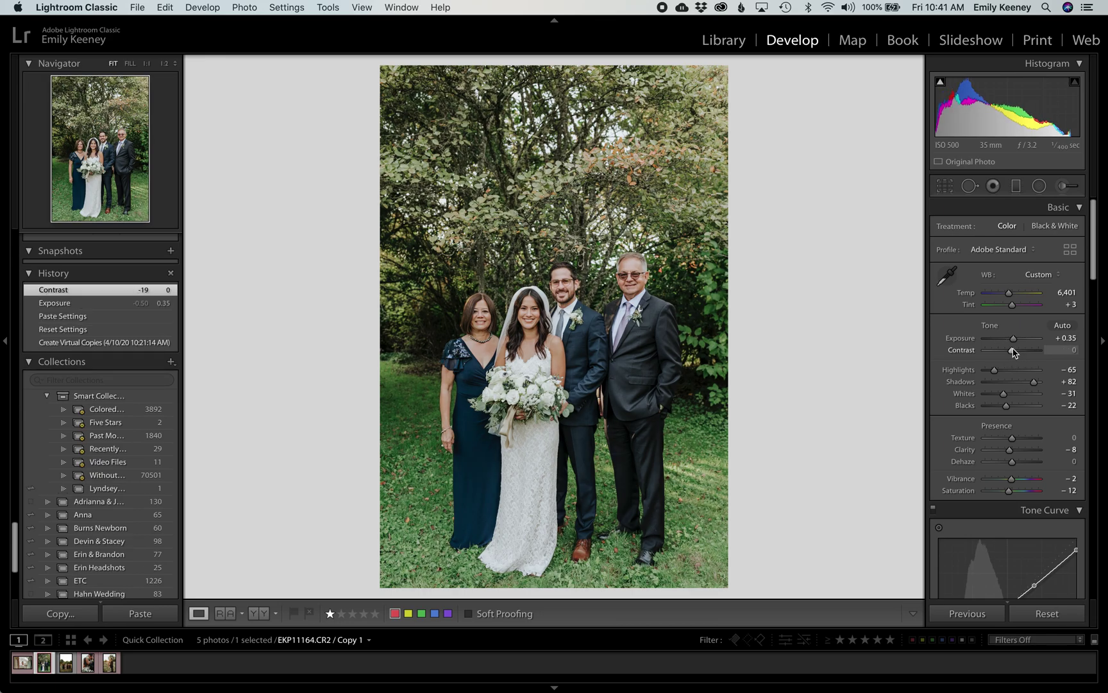
pyautogui.click(1014, 341)
pyautogui.moveTo(1015, 343); pyautogui.dragTo(1015, 344)
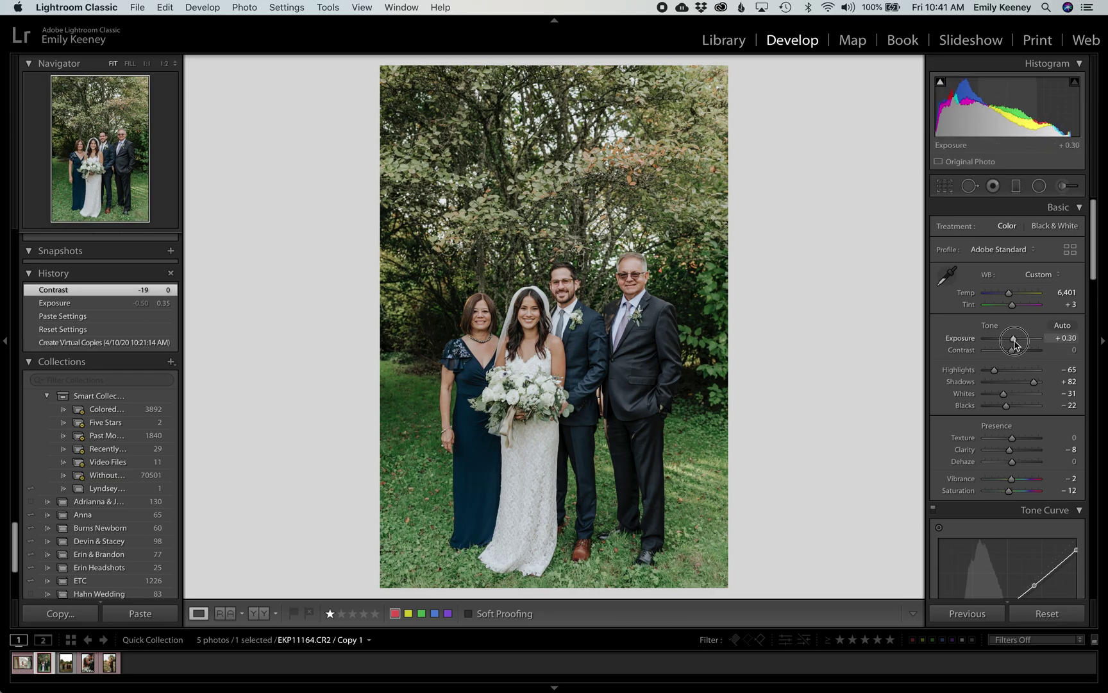
pyautogui.moveTo(1015, 344); pyautogui.dragTo(1015, 344)
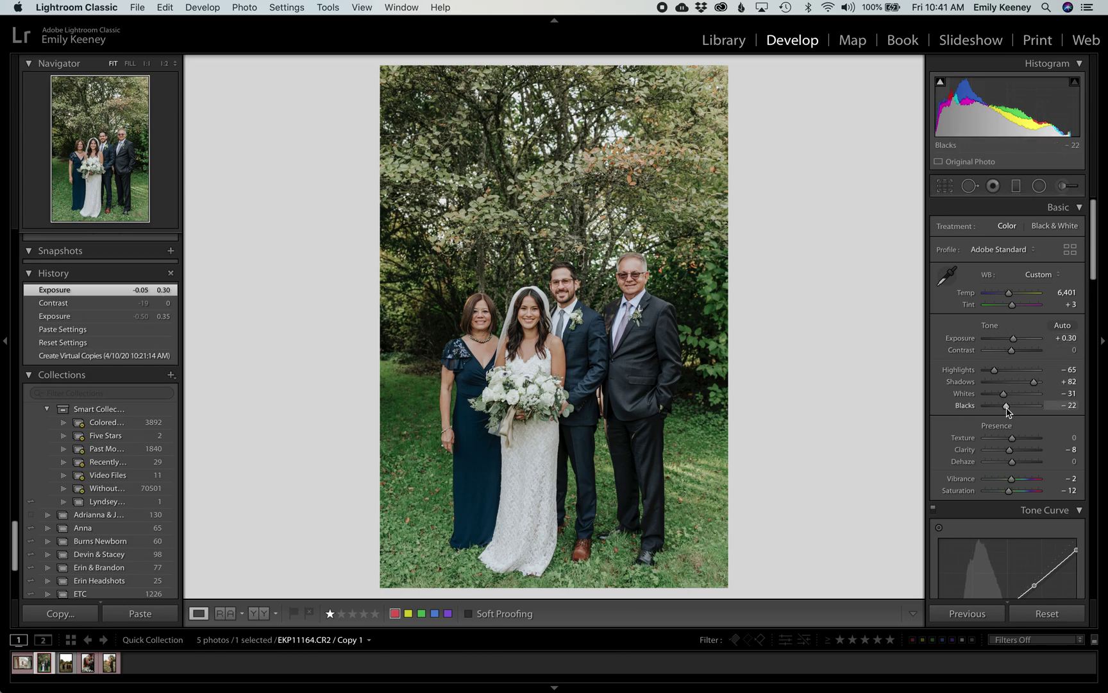
# - Raise the blacks of the family portrait to +14
pyautogui.moveTo(1006, 411); pyautogui.dragTo(1006, 411)
pyautogui.moveTo(1007, 411); pyautogui.dragTo(1017, 415)
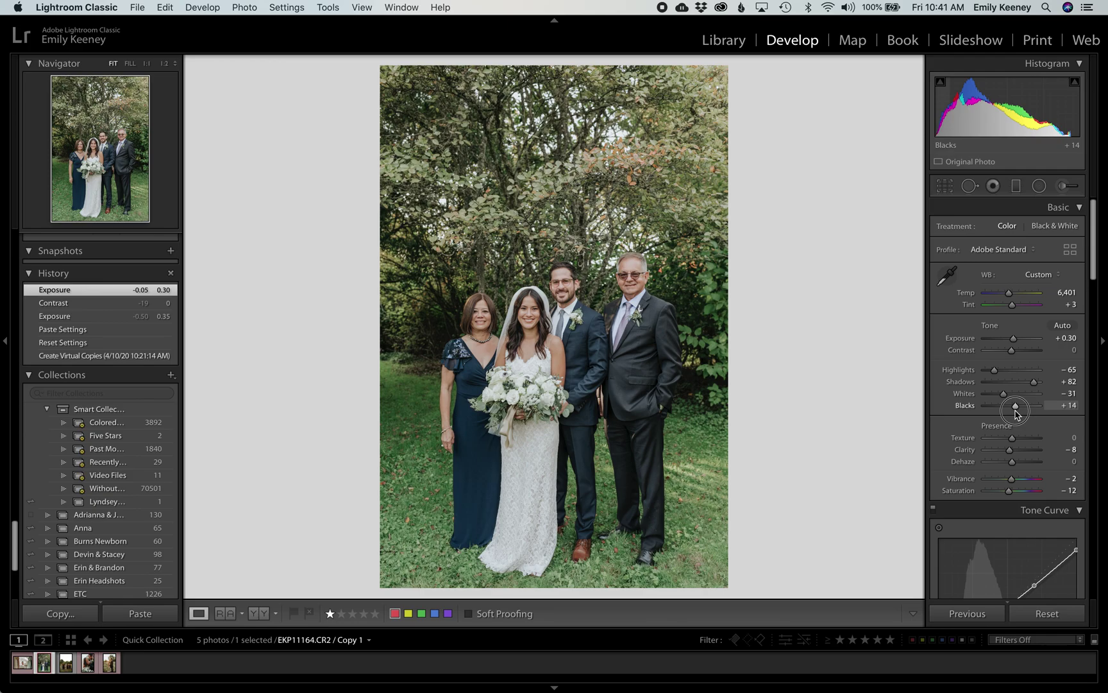
pyautogui.moveTo(1015, 415); pyautogui.dragTo(1016, 414)
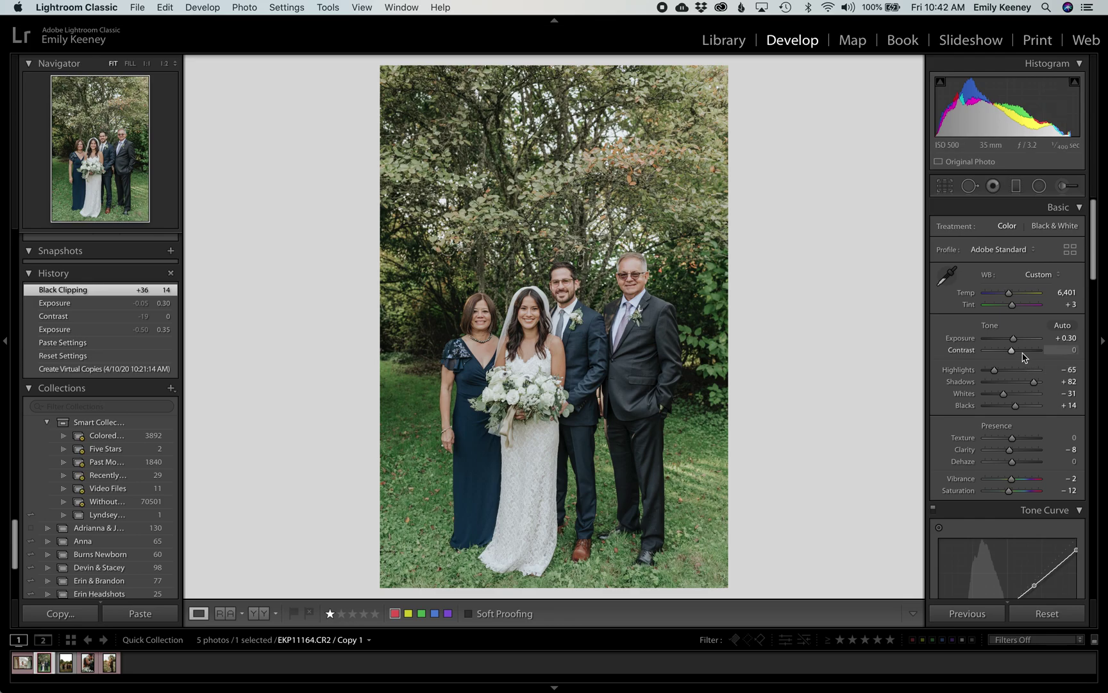
# - Warm the family portrait to a temperature of 7,481 and set its contrast to +9
pyautogui.moveTo(1009, 296); pyautogui.dragTo(1015, 299)
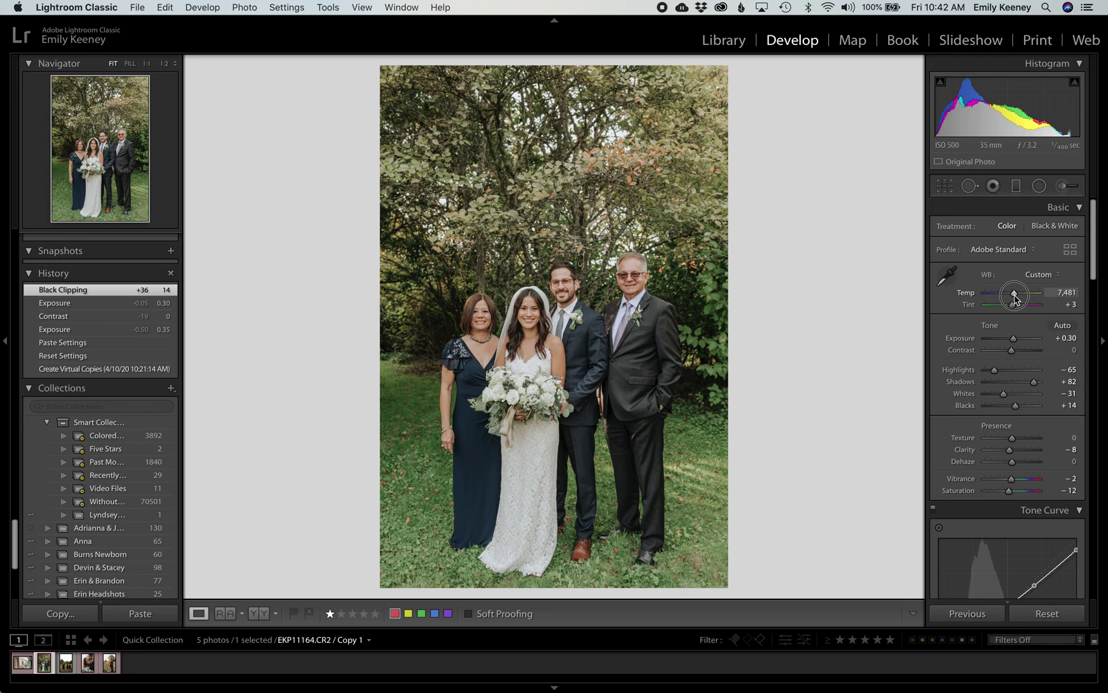
pyautogui.moveTo(1015, 296); pyautogui.dragTo(1015, 297)
pyautogui.moveTo(1011, 351); pyautogui.dragTo(1013, 353)
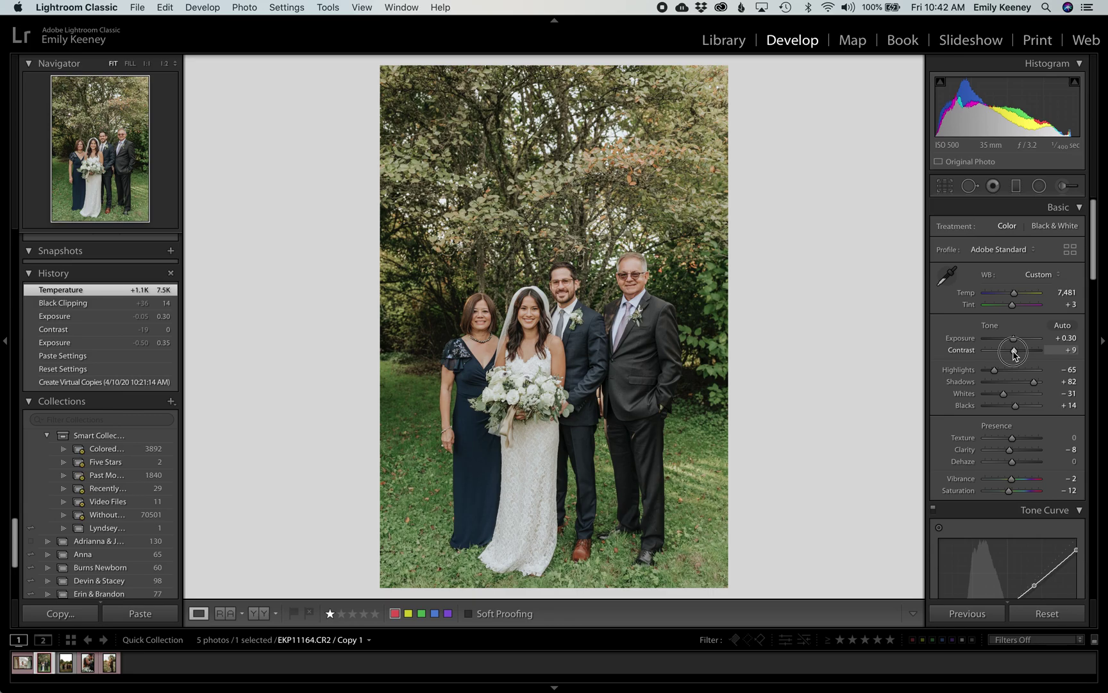
pyautogui.moveTo(1014, 354); pyautogui.dragTo(1014, 355)
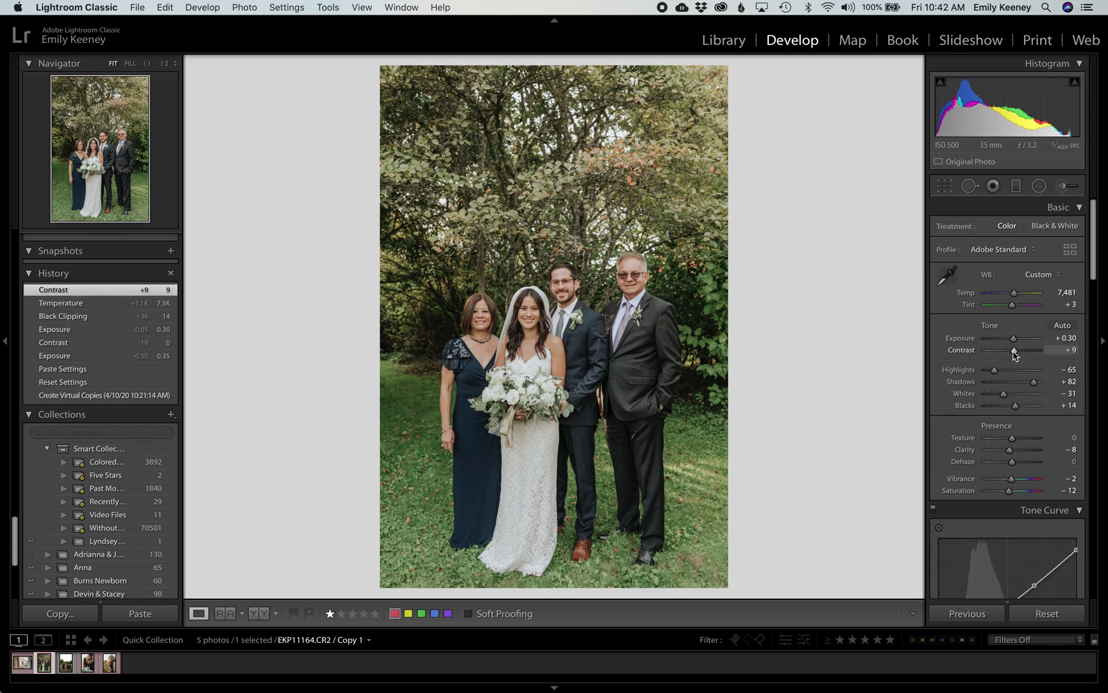
# - Lower the green luminance of the family portrait to +8
pyautogui.scroll(-12, 1006, 416)
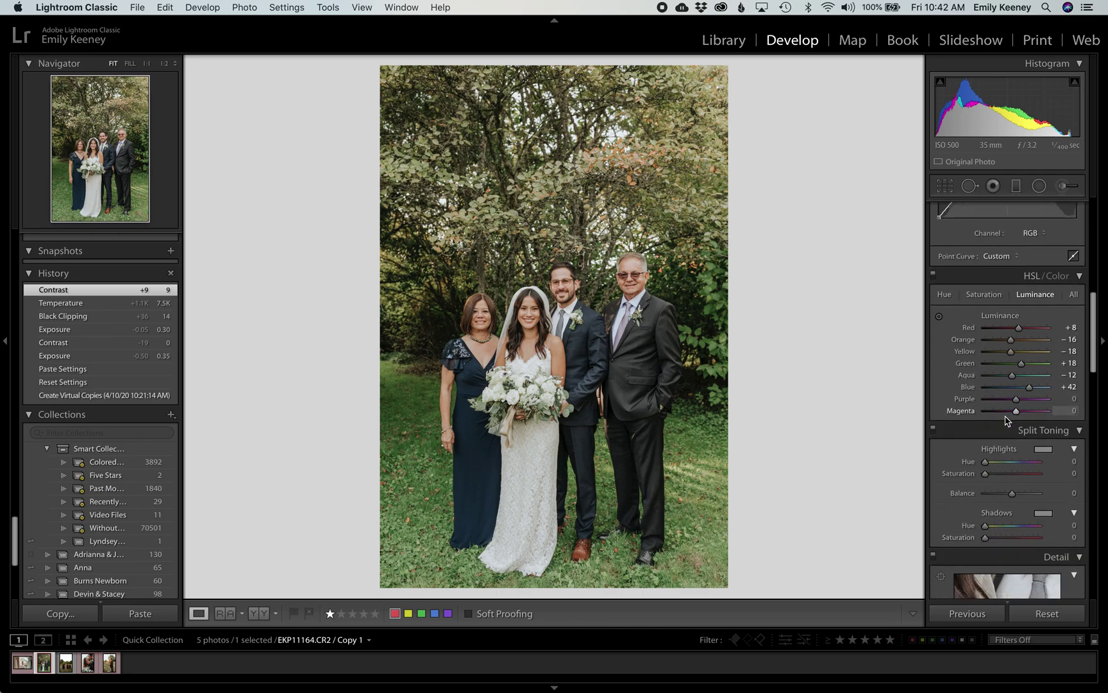
pyautogui.scroll(-3, 1005, 421)
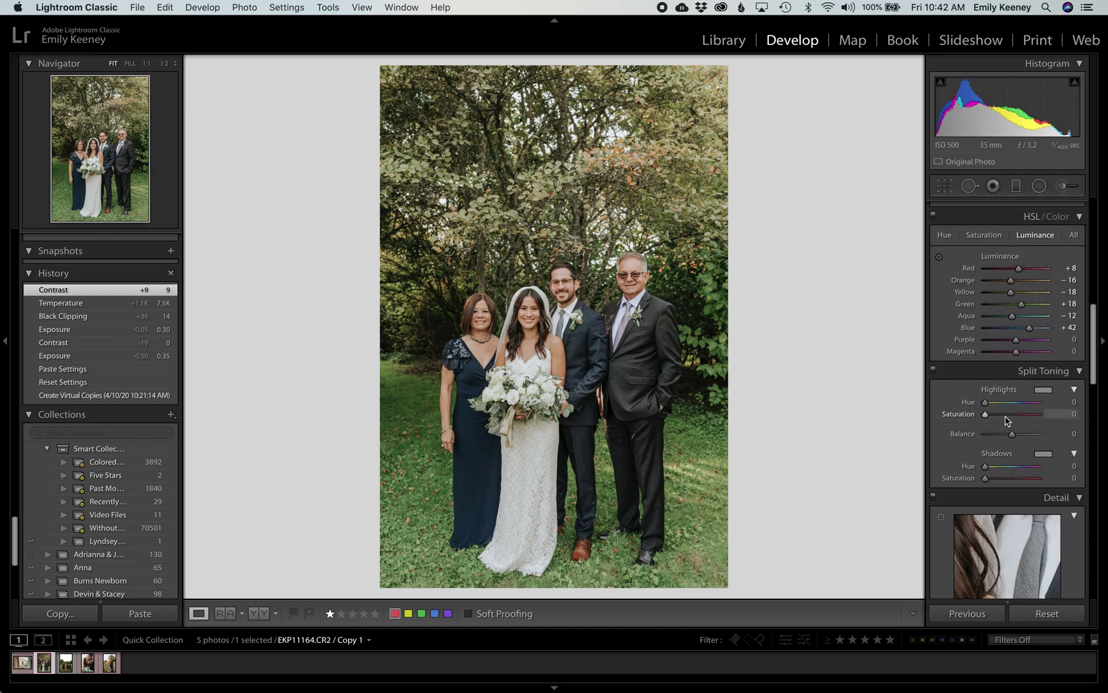
pyautogui.scroll(4, 1004, 284)
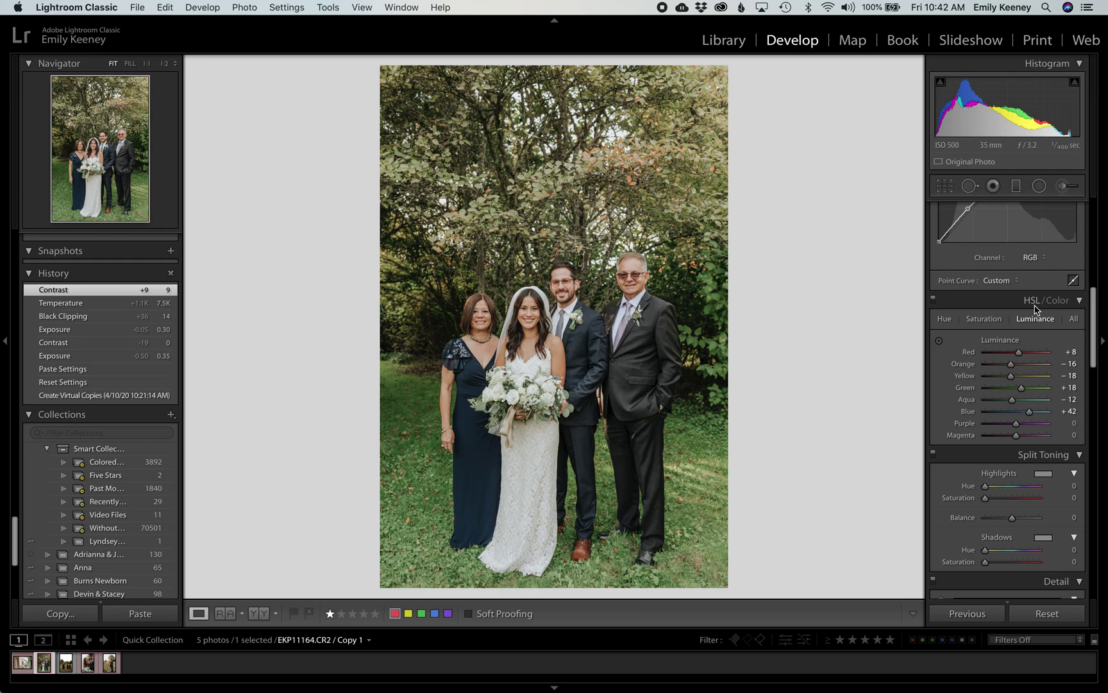
pyautogui.click(1022, 389)
pyautogui.moveTo(1021, 388)
pyautogui.mouseDown()
pyautogui.moveTo(1001, 391)
pyautogui.moveTo(1020, 392)
pyautogui.mouseUp()
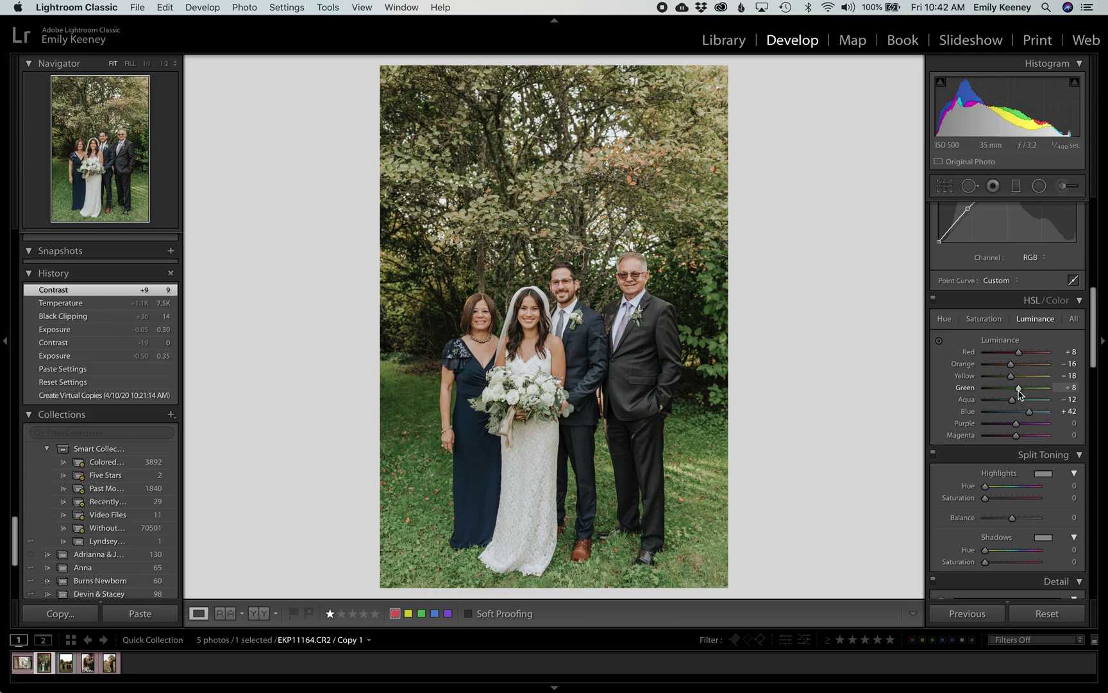
# - Set the family portrait's green saturation to -51 and its yellow saturation to -40
pyautogui.click(985, 320)
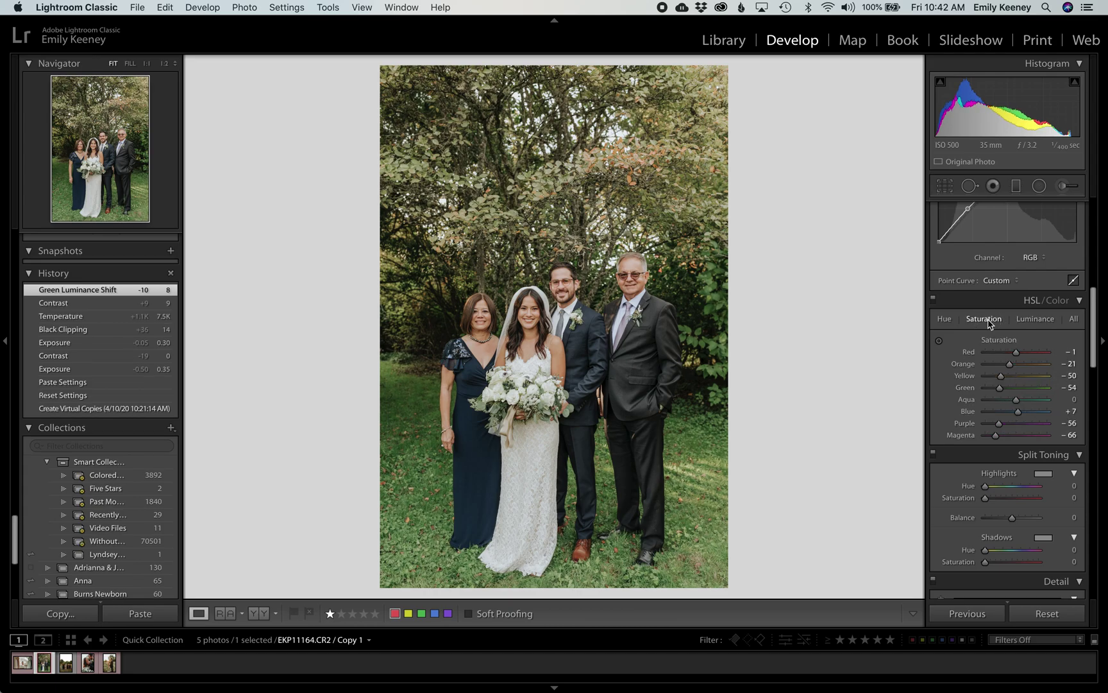
pyautogui.click(999, 388)
pyautogui.moveTo(1001, 391); pyautogui.dragTo(1015, 391)
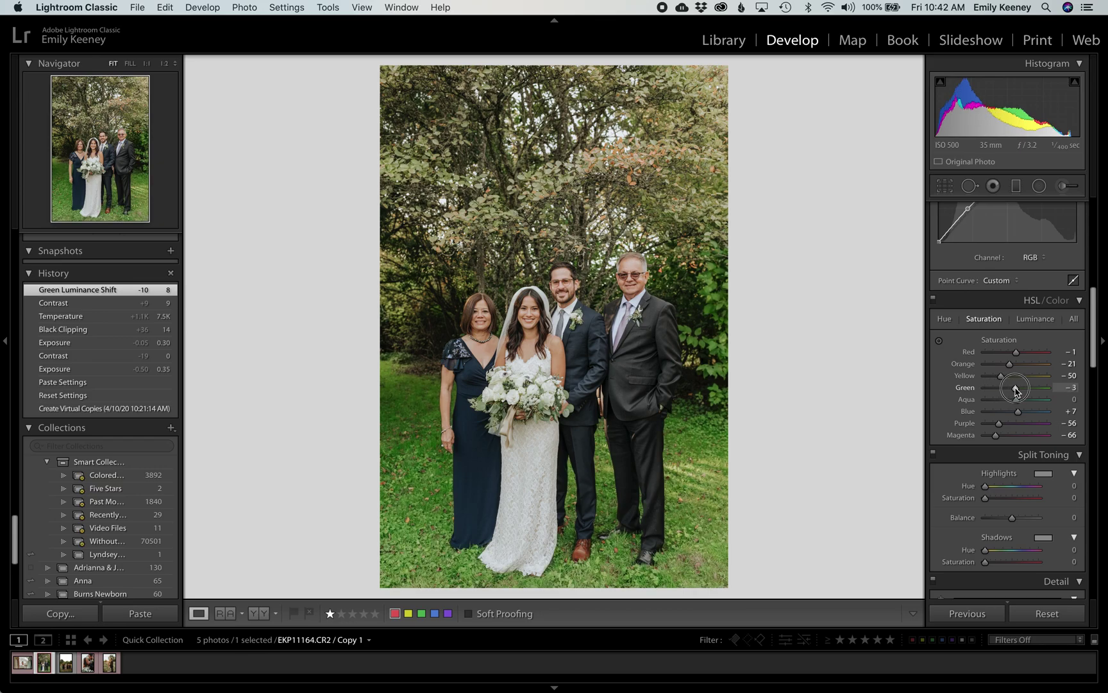
pyautogui.moveTo(1015, 391); pyautogui.dragTo(1015, 392)
pyautogui.moveTo(1014, 391)
pyautogui.mouseDown()
pyautogui.moveTo(1001, 378)
pyautogui.moveTo(1021, 380)
pyautogui.moveTo(1004, 381)
pyautogui.mouseUp()
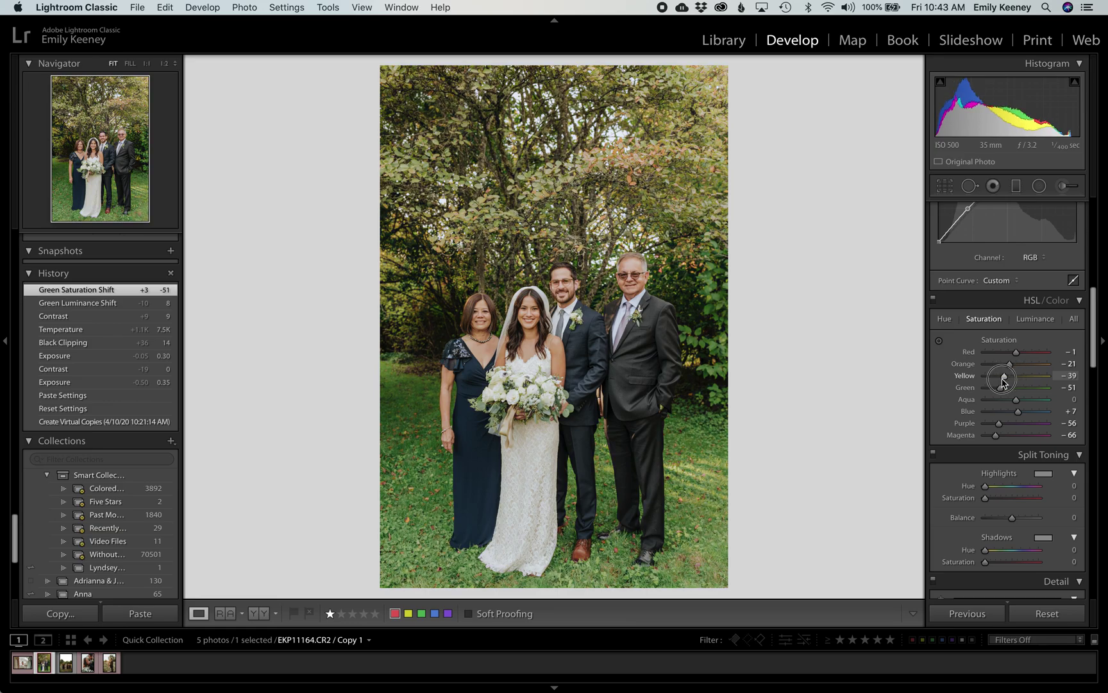
pyautogui.moveTo(1004, 381); pyautogui.dragTo(1004, 381)
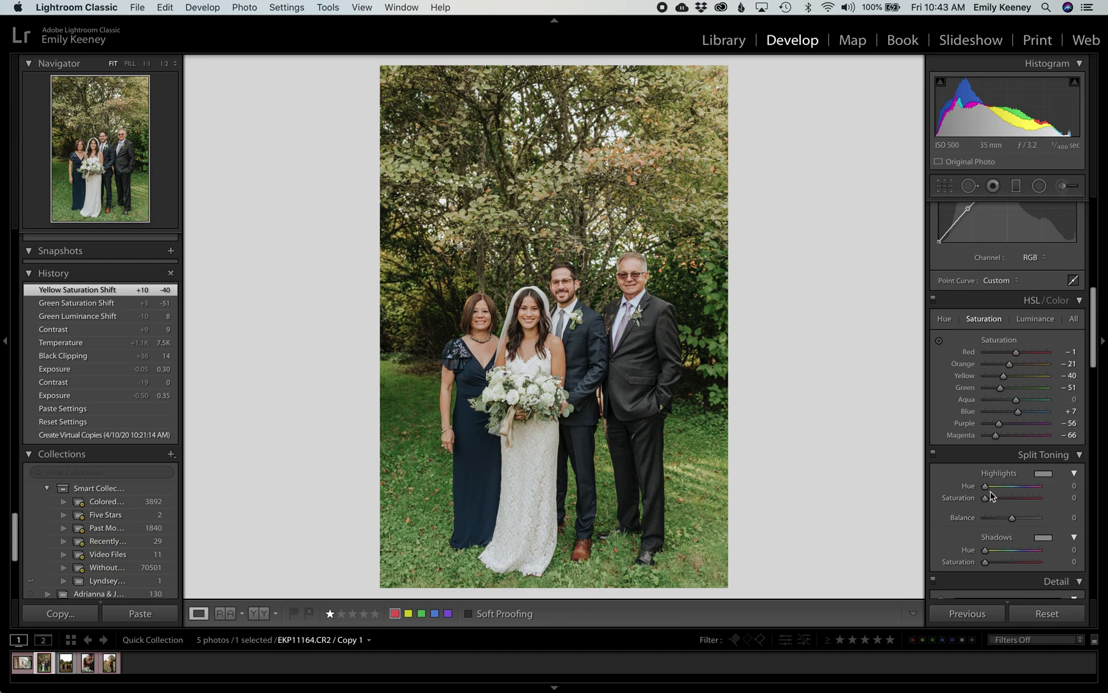
# - Compare the family portrait's reset state with its latest edit in the history
pyautogui.scroll(-2, 985, 505)
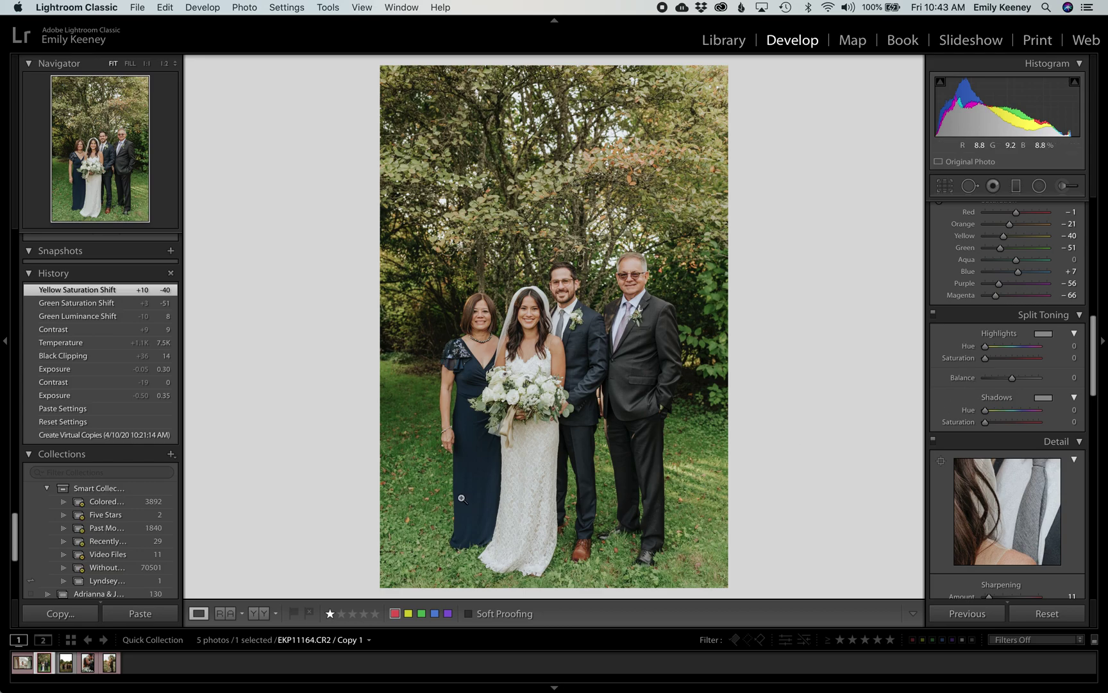
pyautogui.click(76, 422)
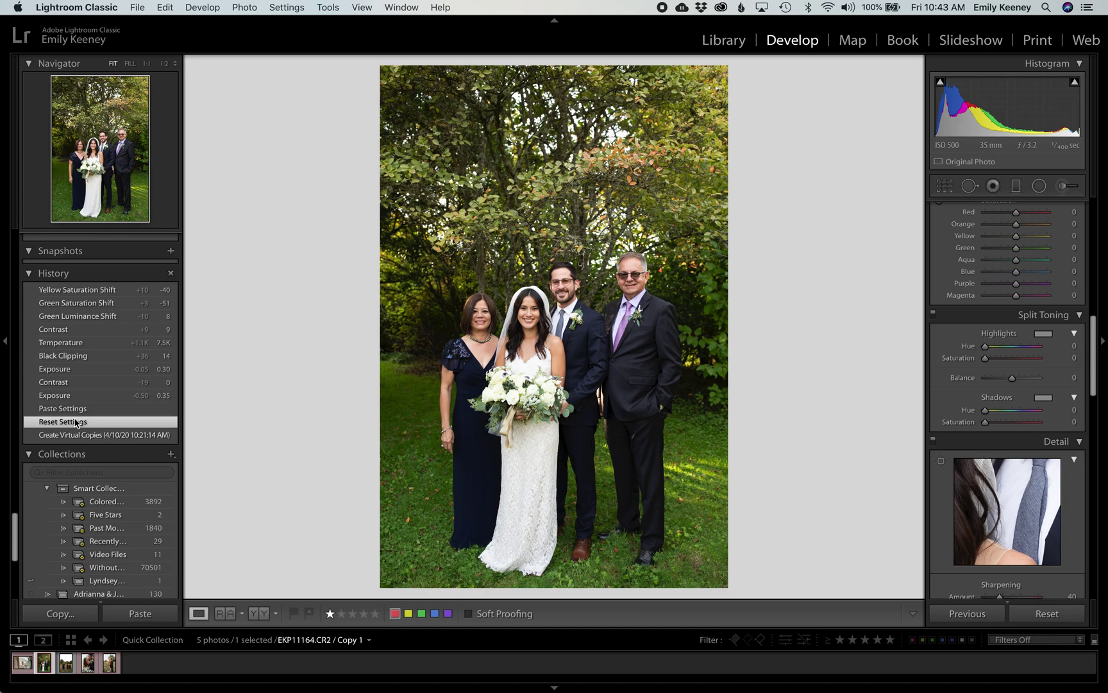
pyautogui.click(63, 288)
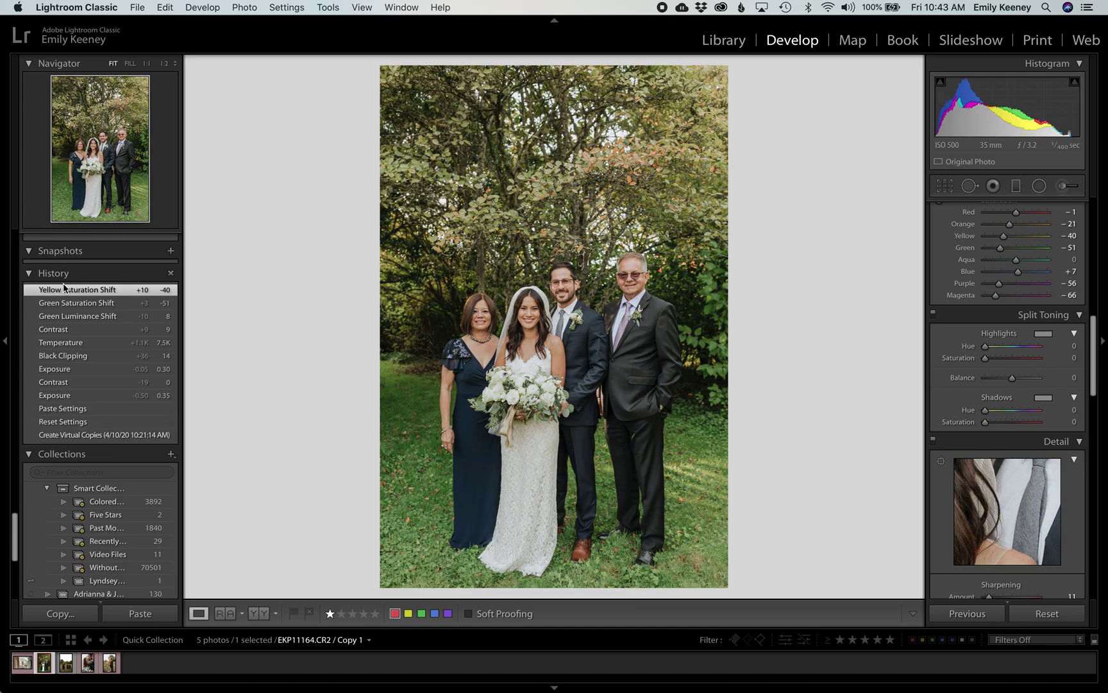
# - Lower the family portrait's exposure to +0.20 and compare the edit with the reset state in the history
pyautogui.scroll(10, 1033, 331)
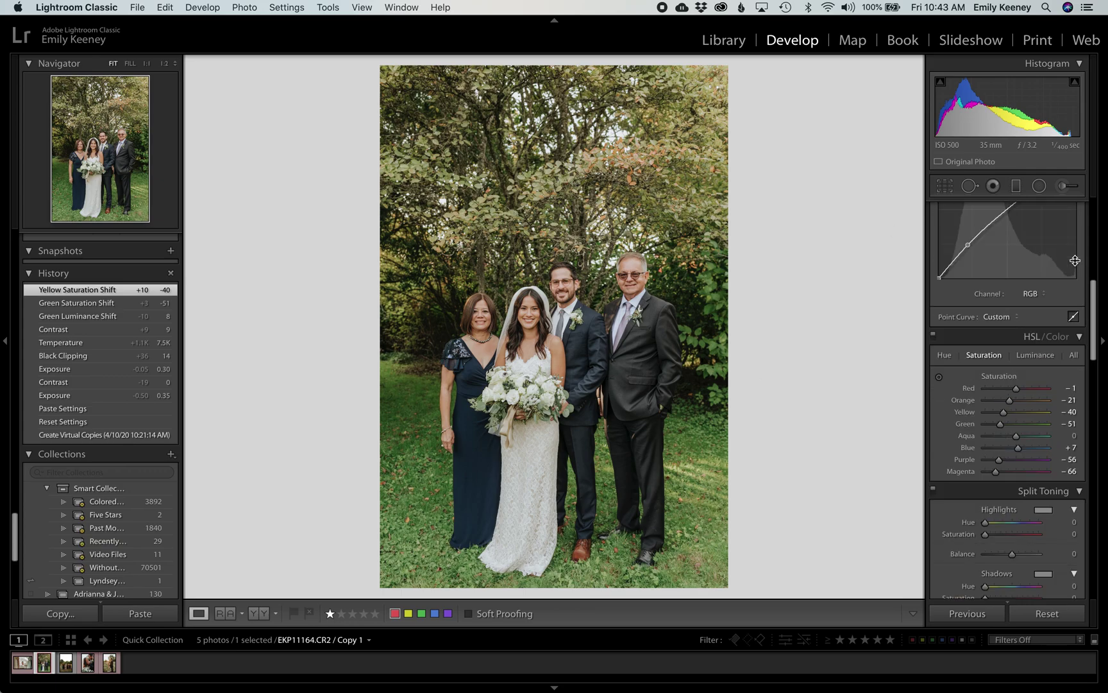
pyautogui.scroll(3, 1033, 330)
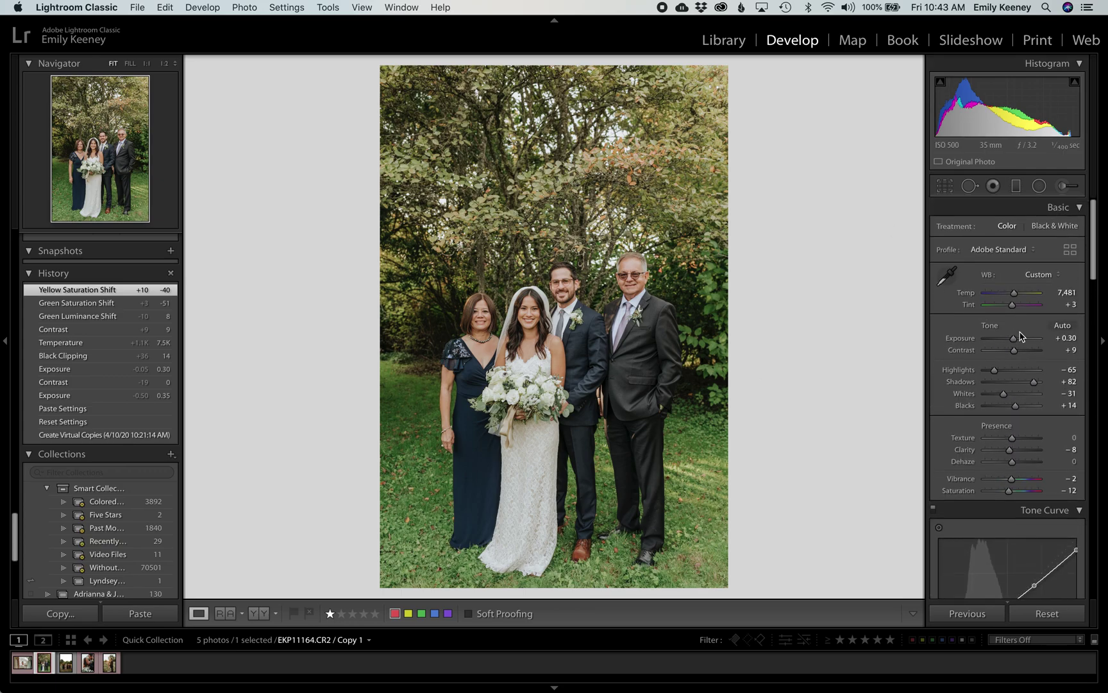
pyautogui.click(1015, 340)
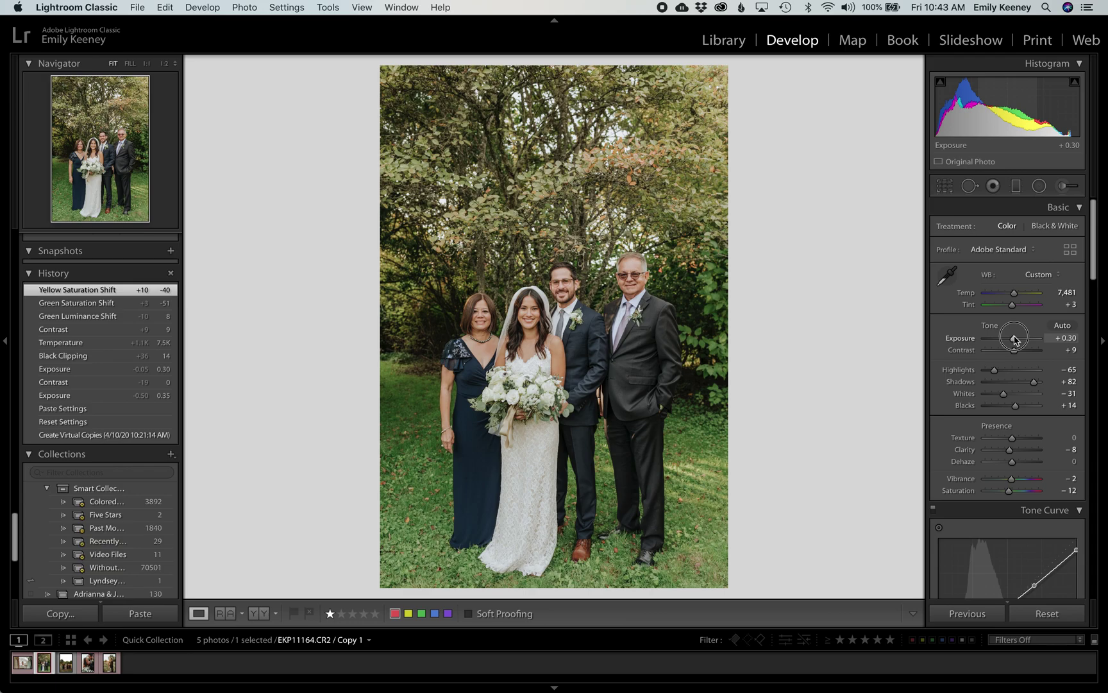
pyautogui.moveTo(1015, 340); pyautogui.dragTo(1014, 339)
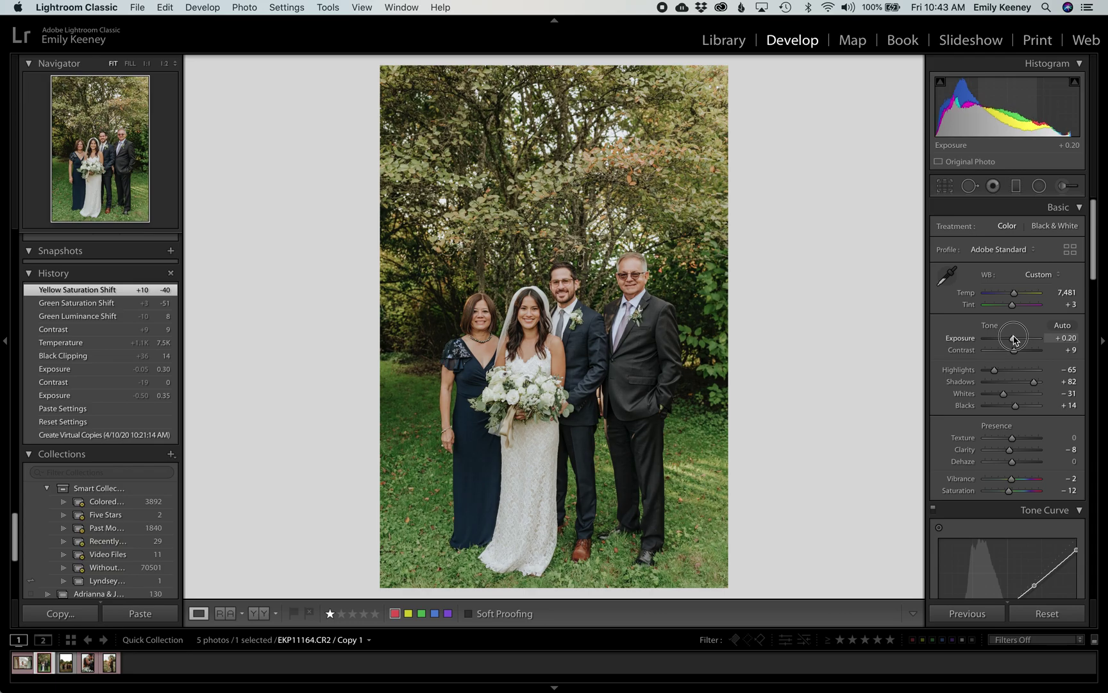
pyautogui.moveTo(1014, 339); pyautogui.dragTo(1013, 339)
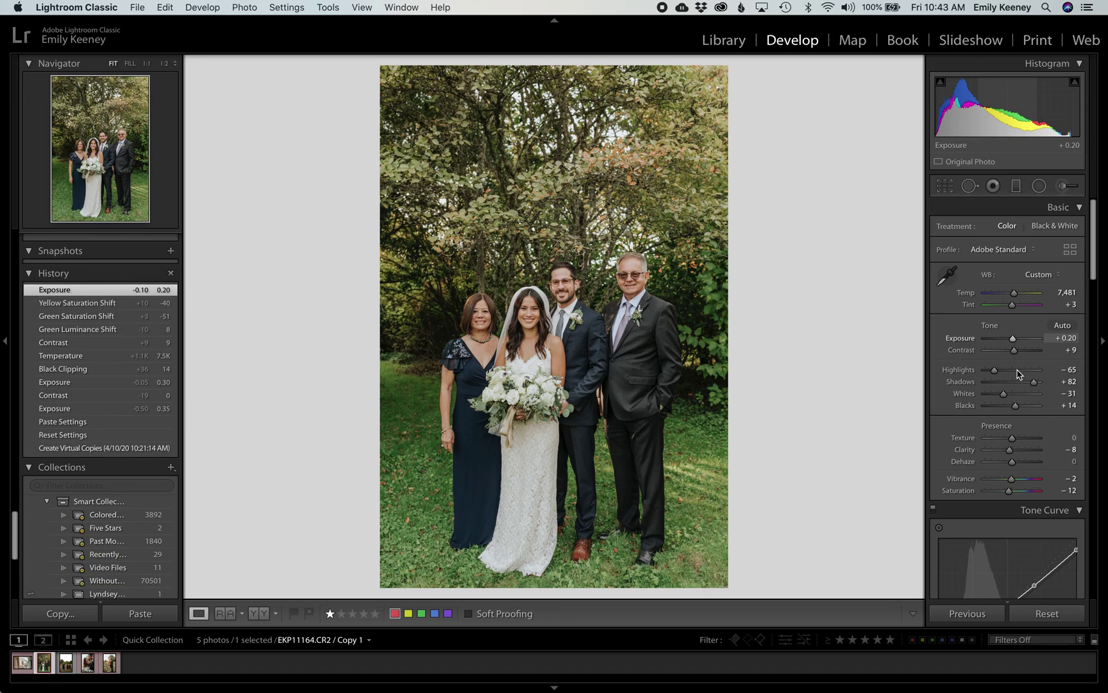
pyautogui.click(88, 437)
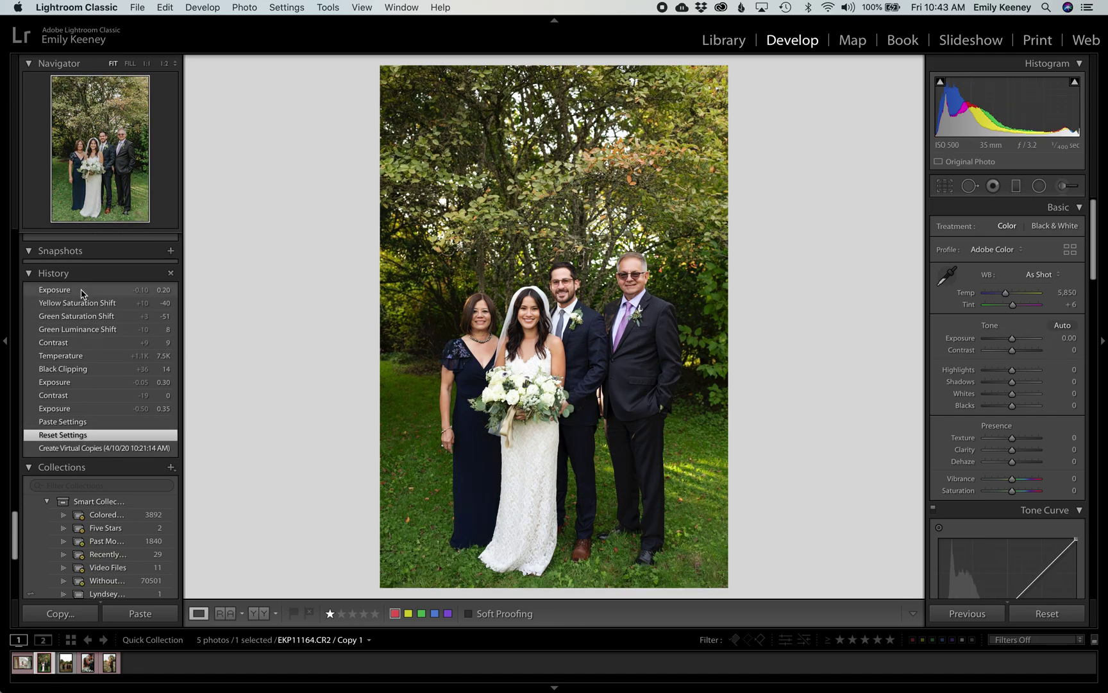
pyautogui.click(82, 292)
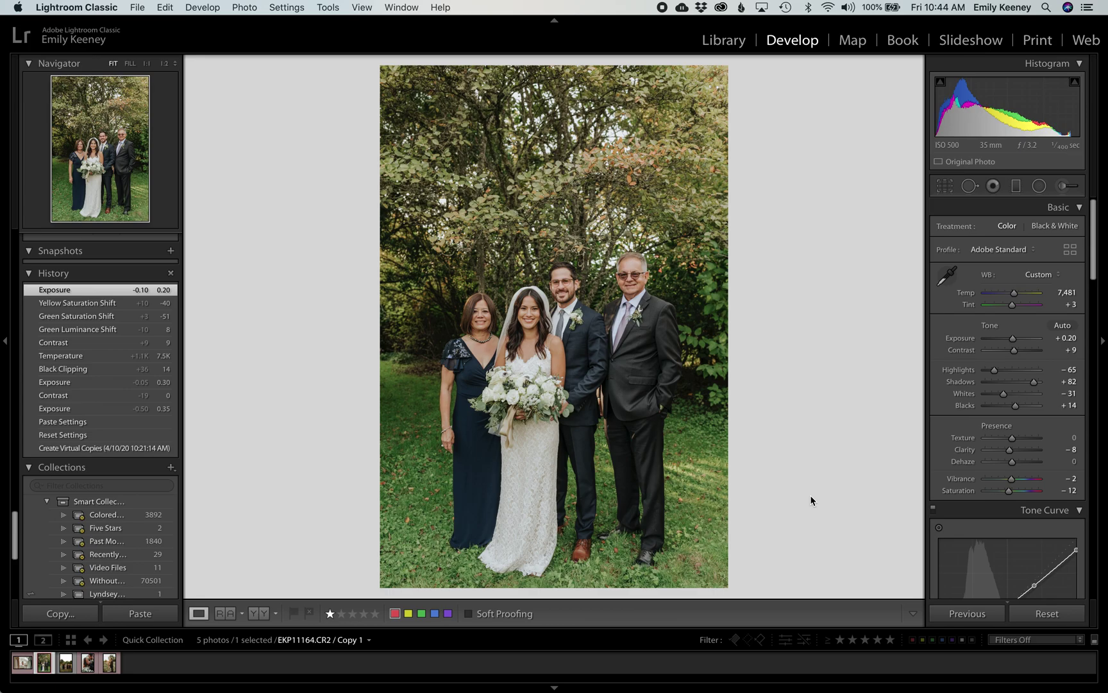
# - Paste the copied settings onto the next photo, the bridesmaids in the field, and set its exposure to -0.45
pyautogui.press('Right')
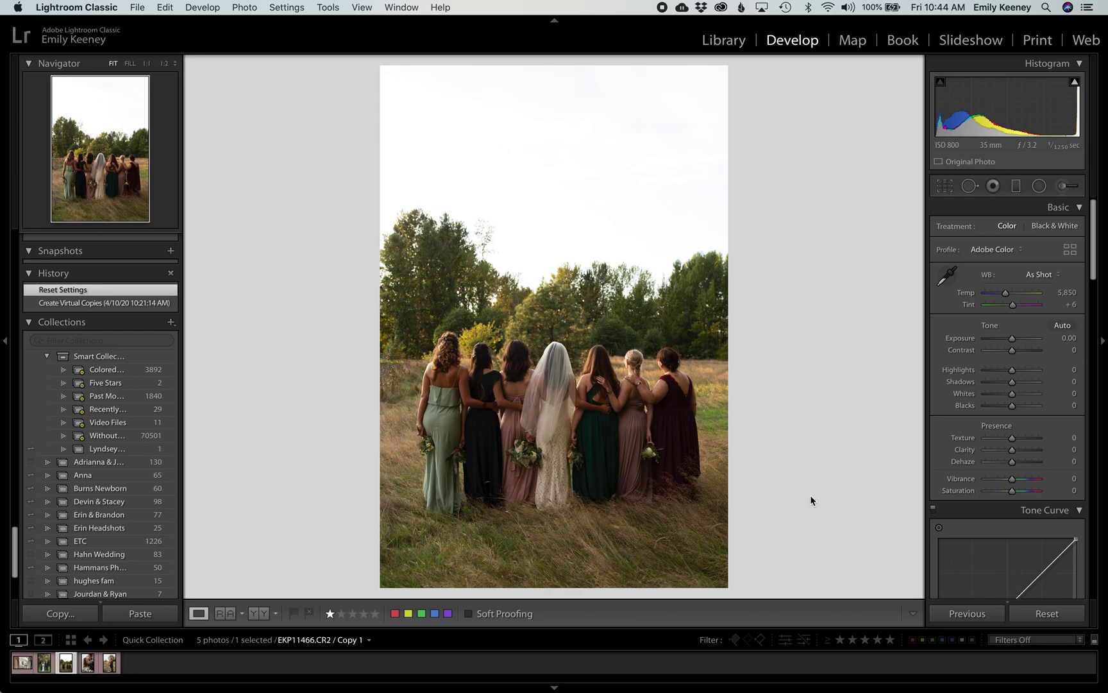
pyautogui.press('super+v')
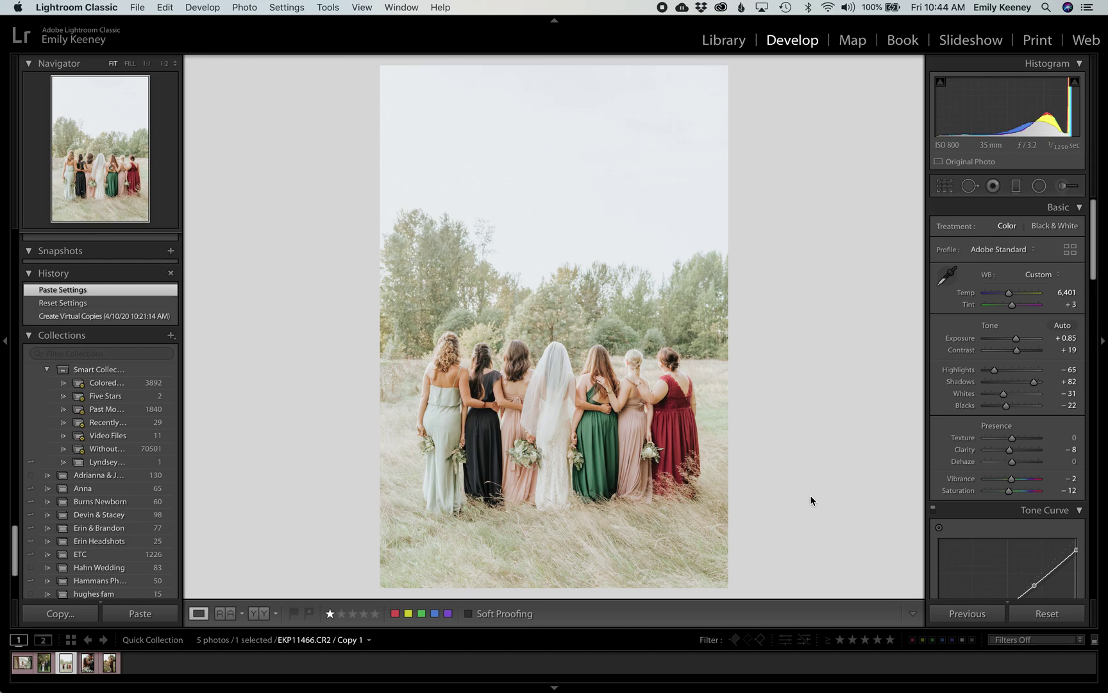
pyautogui.moveTo(1018, 339); pyautogui.dragTo(1011, 339)
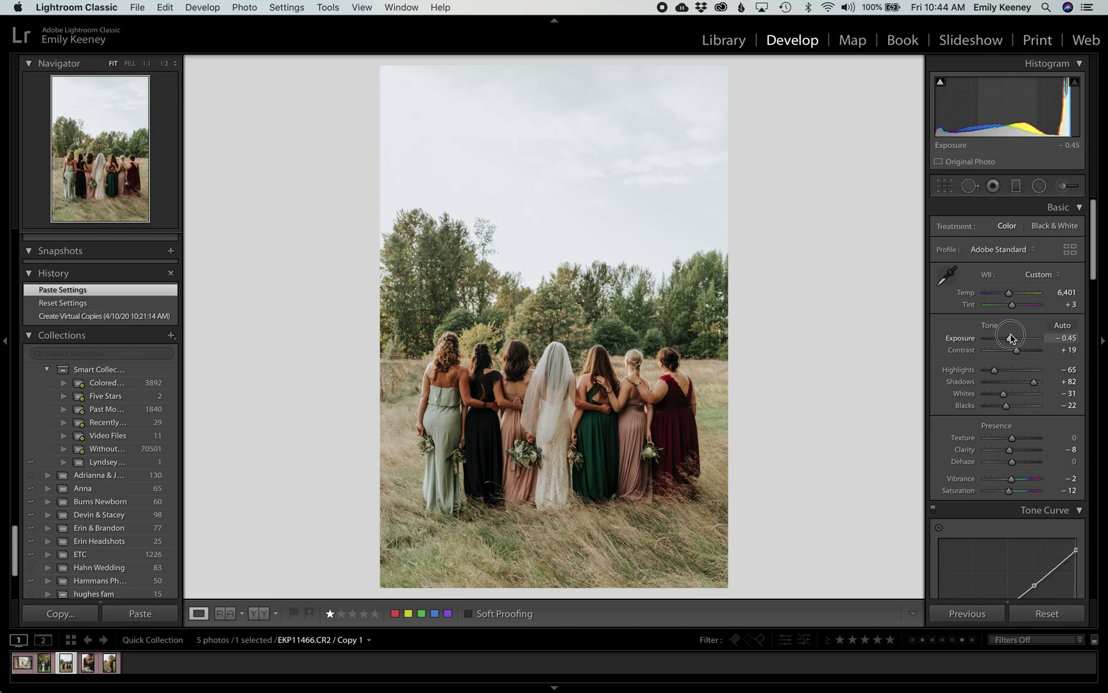
pyautogui.moveTo(1011, 338); pyautogui.dragTo(1012, 339)
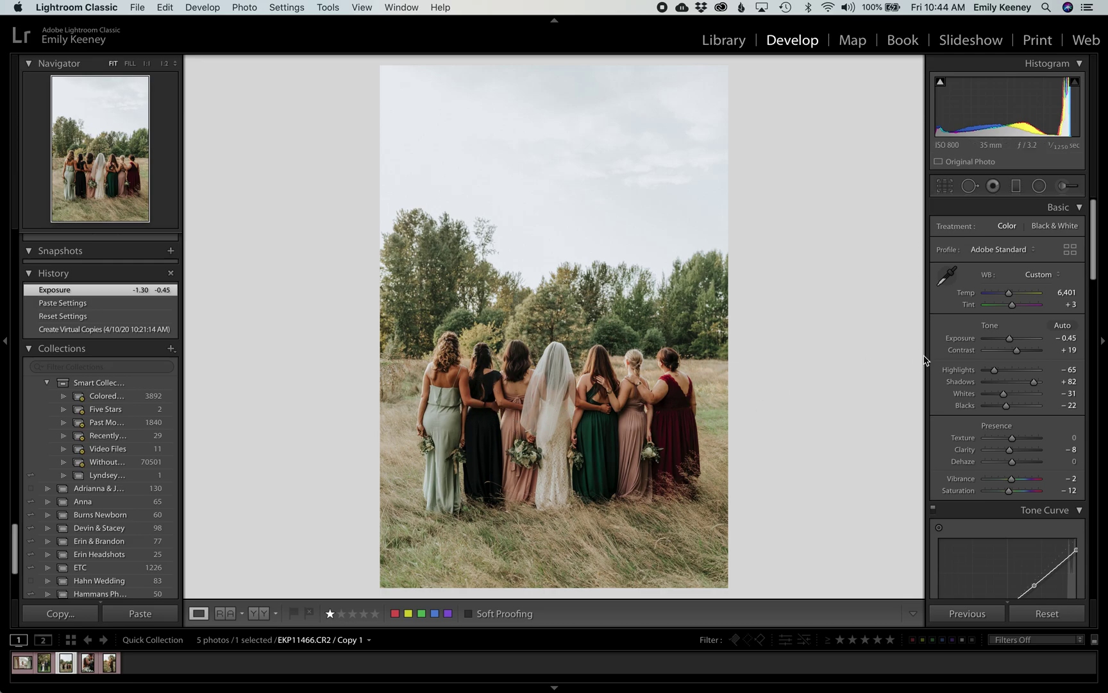
# - Fine-tune the bridesmaids photo's tones with contrast at -11, blacks at +8 and shadows at +74
pyautogui.click(1017, 352)
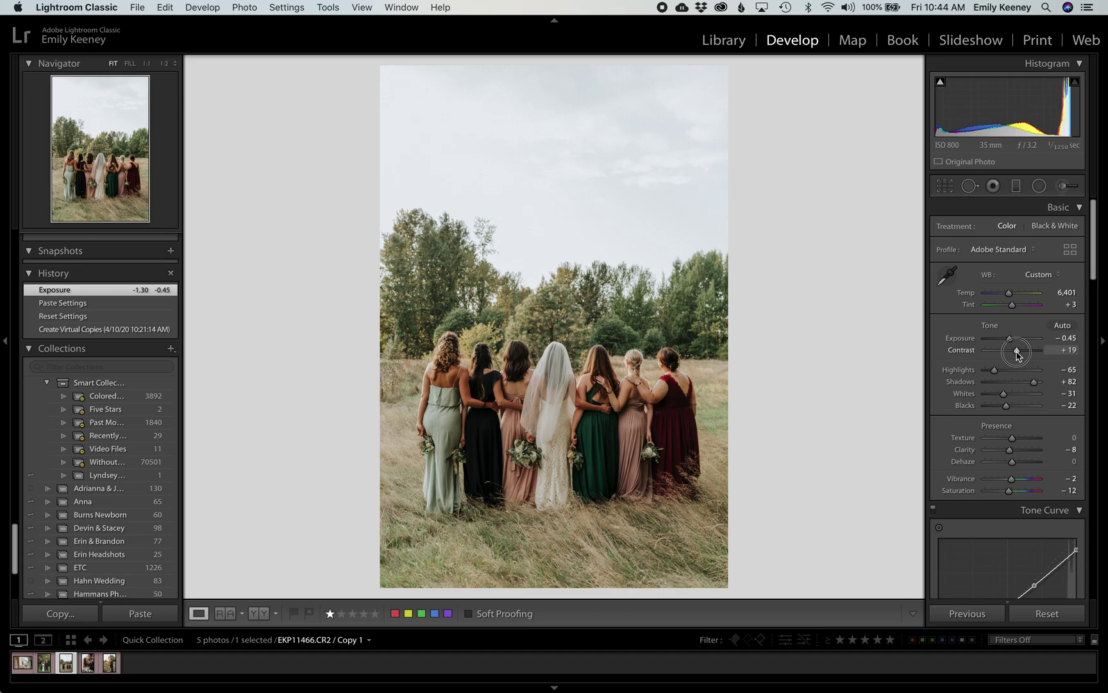
pyautogui.moveTo(1017, 352); pyautogui.dragTo(1009, 352)
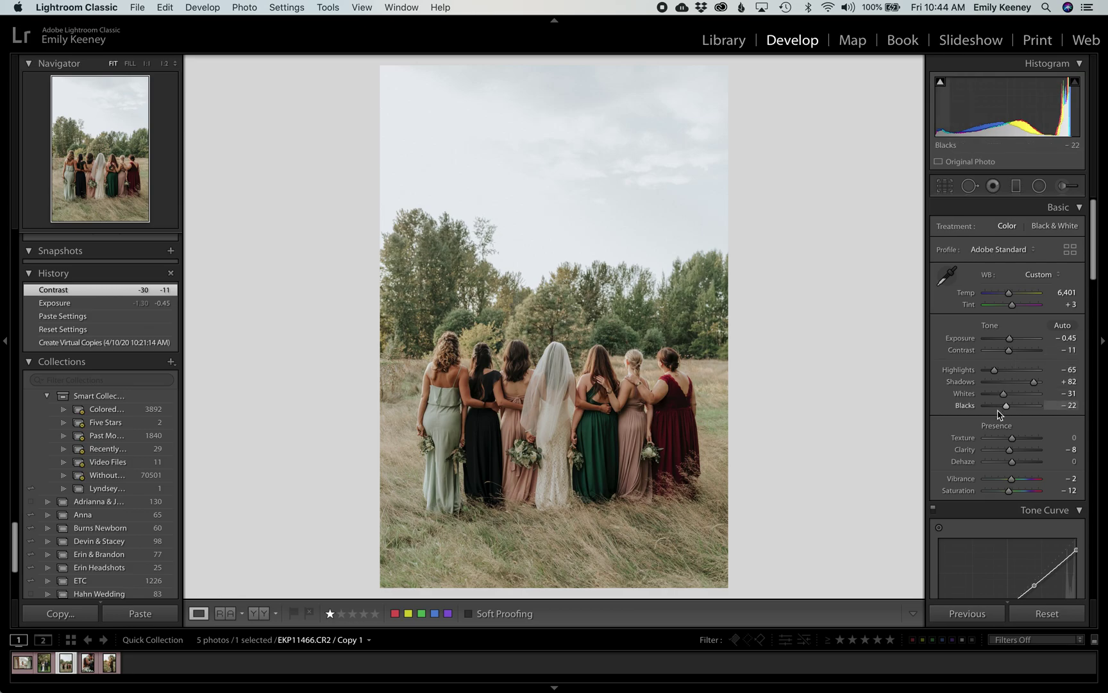
pyautogui.moveTo(1006, 409); pyautogui.dragTo(1013, 409)
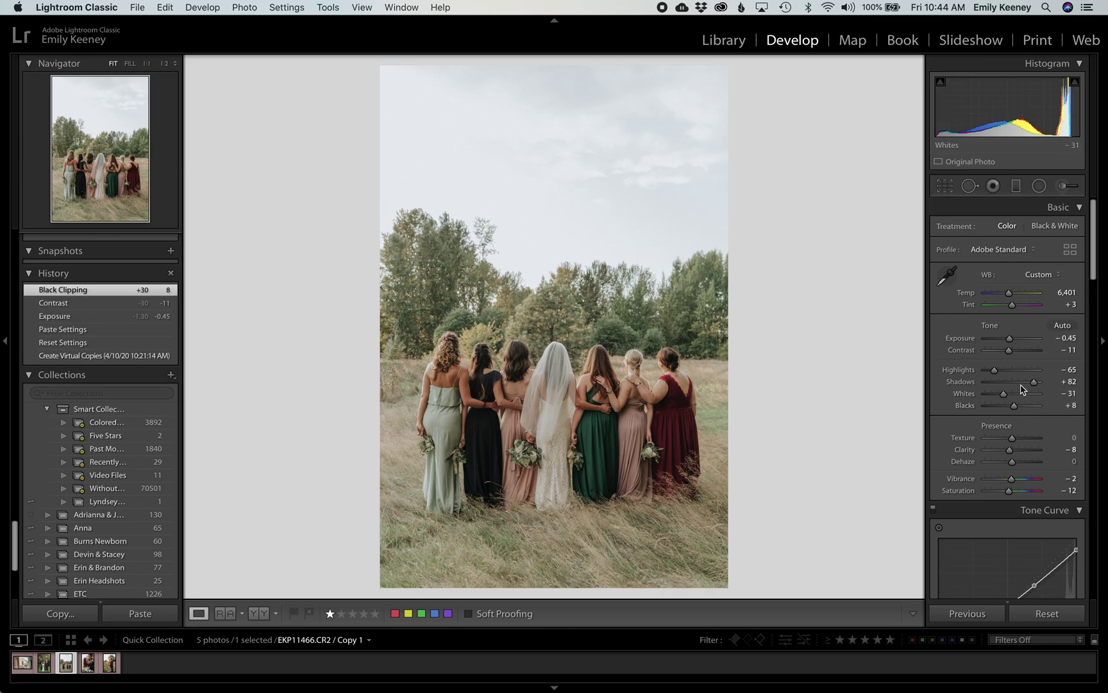
pyautogui.moveTo(1034, 383); pyautogui.dragTo(1033, 384)
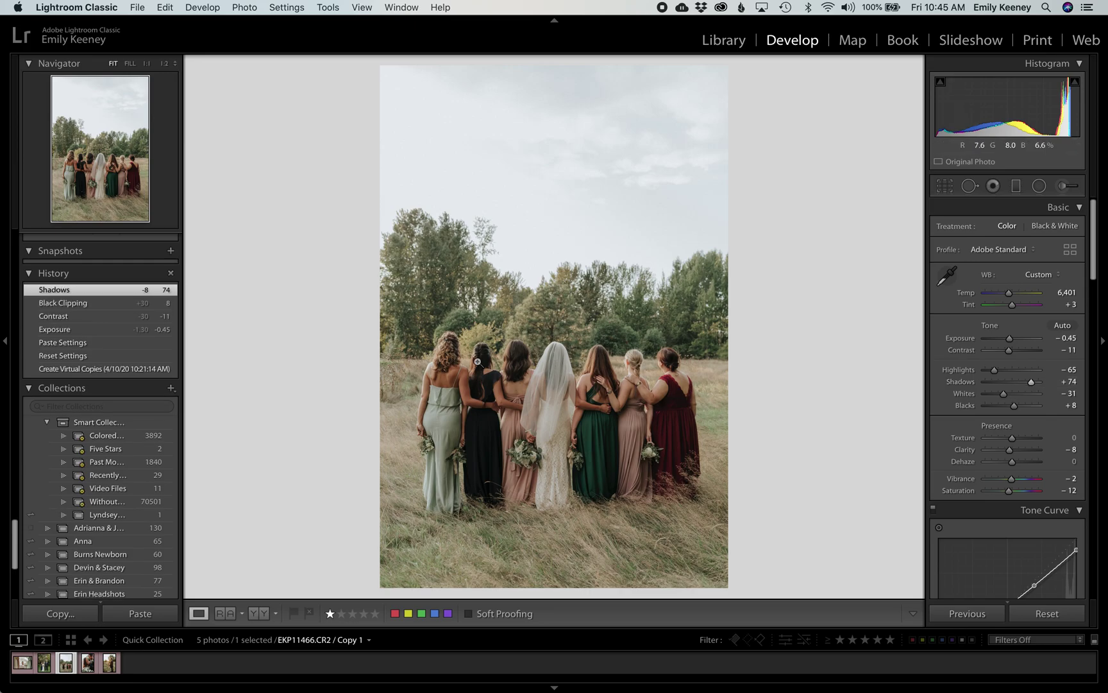
# - Set the bridesmaids photo's shadows to +85, warm its temperature to 8,204 and raise dehaze to +14
pyautogui.moveTo(1030, 384); pyautogui.dragTo(1034, 388)
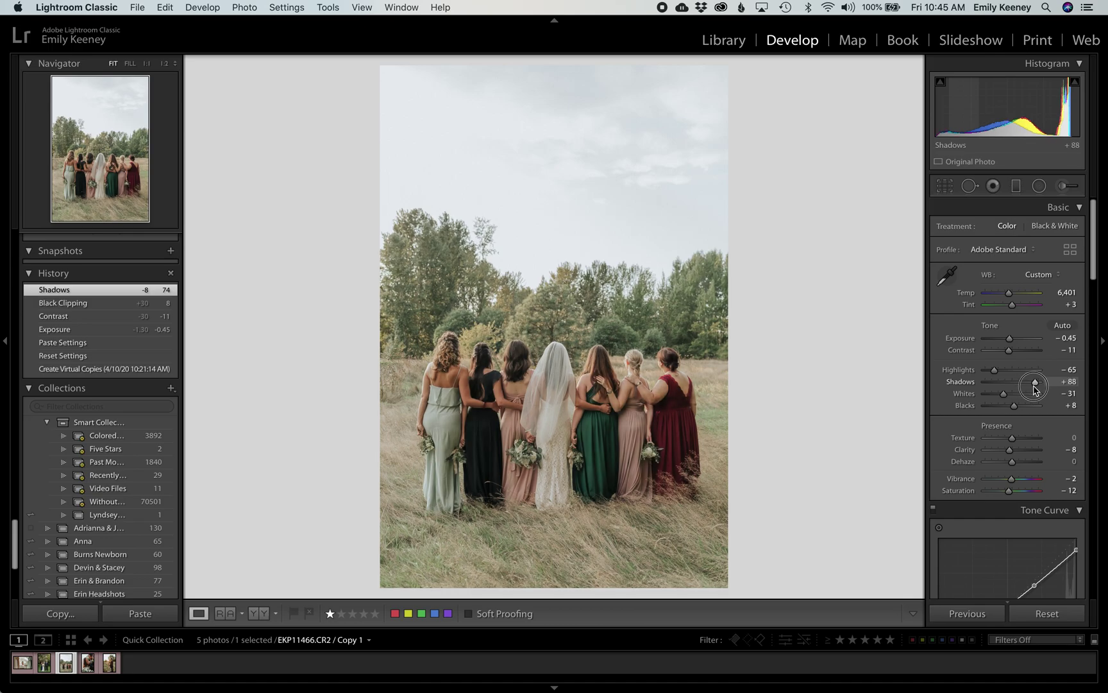
pyautogui.moveTo(1034, 388); pyautogui.dragTo(1033, 388)
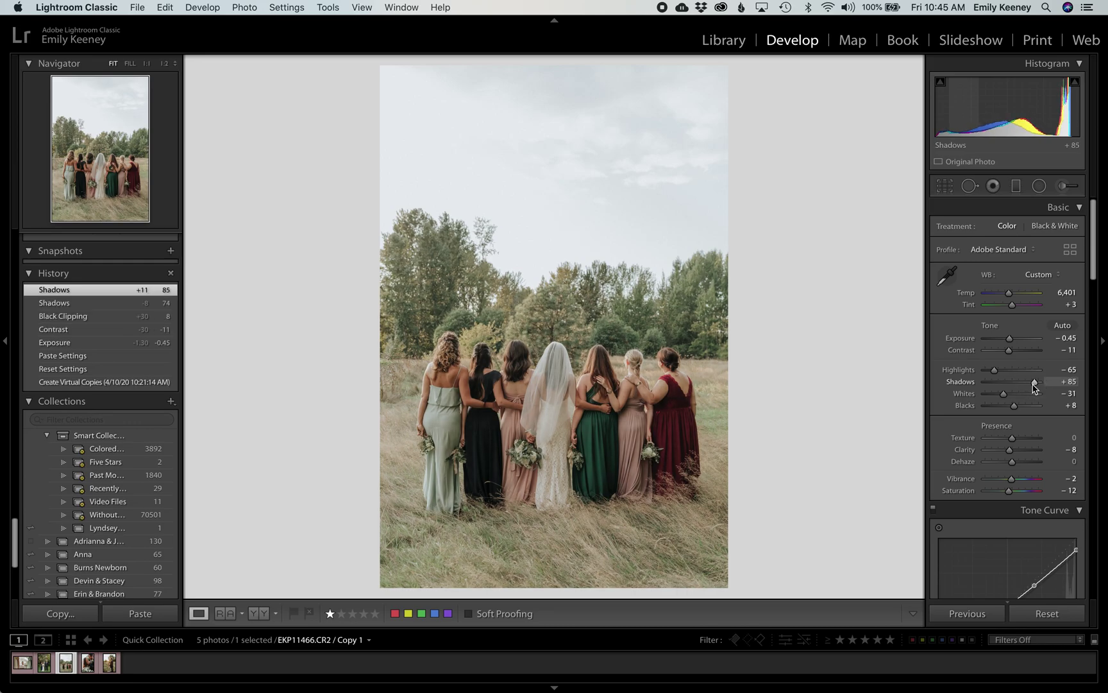
pyautogui.moveTo(1010, 295); pyautogui.dragTo(1020, 300)
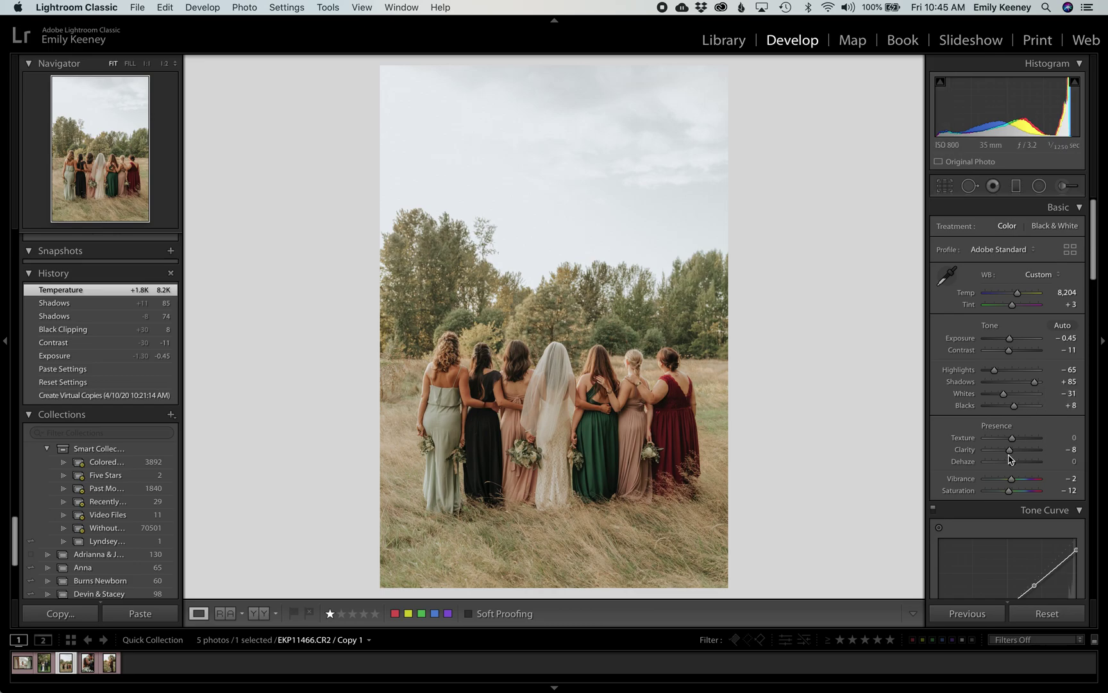
pyautogui.moveTo(1013, 466); pyautogui.dragTo(1016, 466)
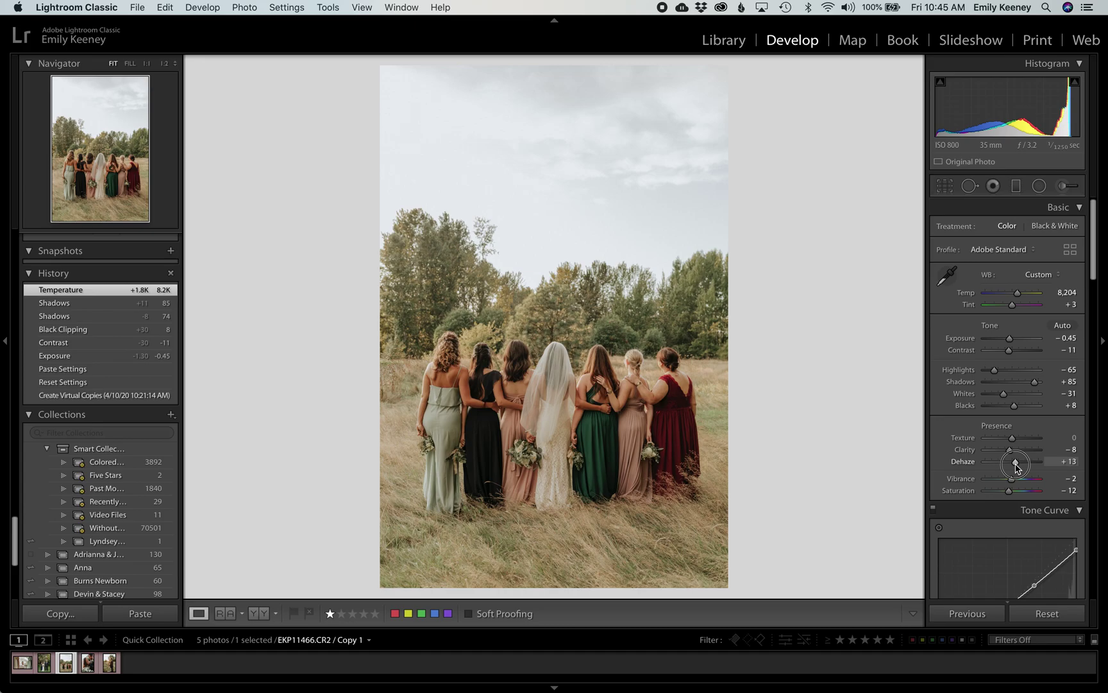
pyautogui.moveTo(1016, 466); pyautogui.dragTo(1016, 466)
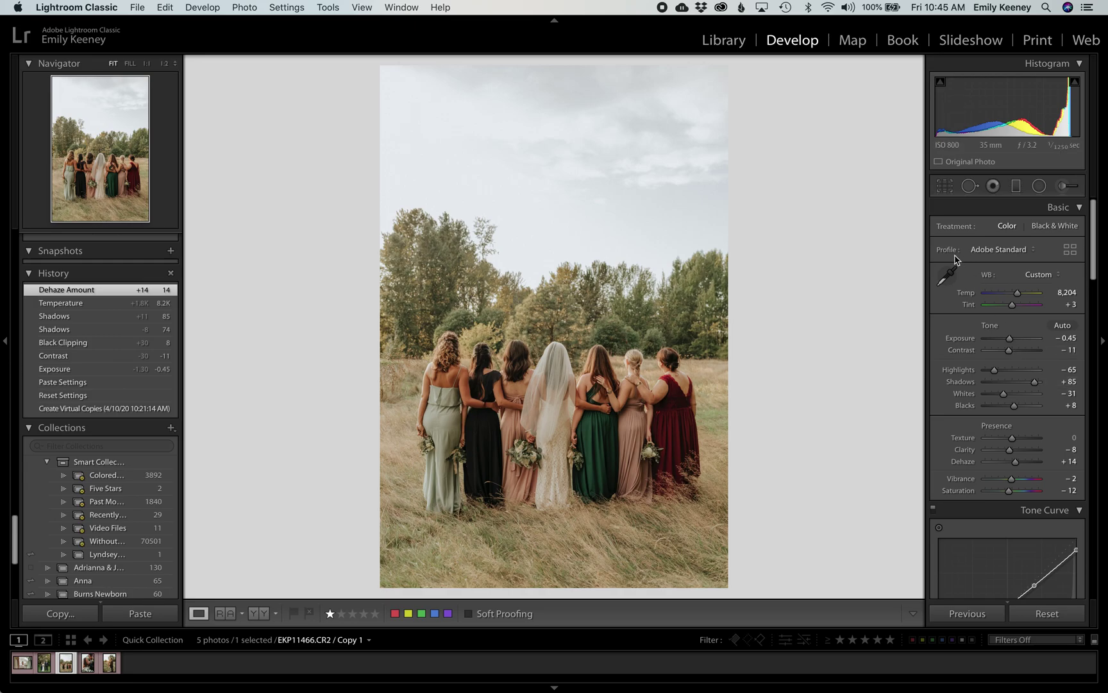
# - Crop the bridesmaids photo slightly tighter at its original aspect, reposition the group in the frame and straighten it with an angle of -0.75
pyautogui.press('r')
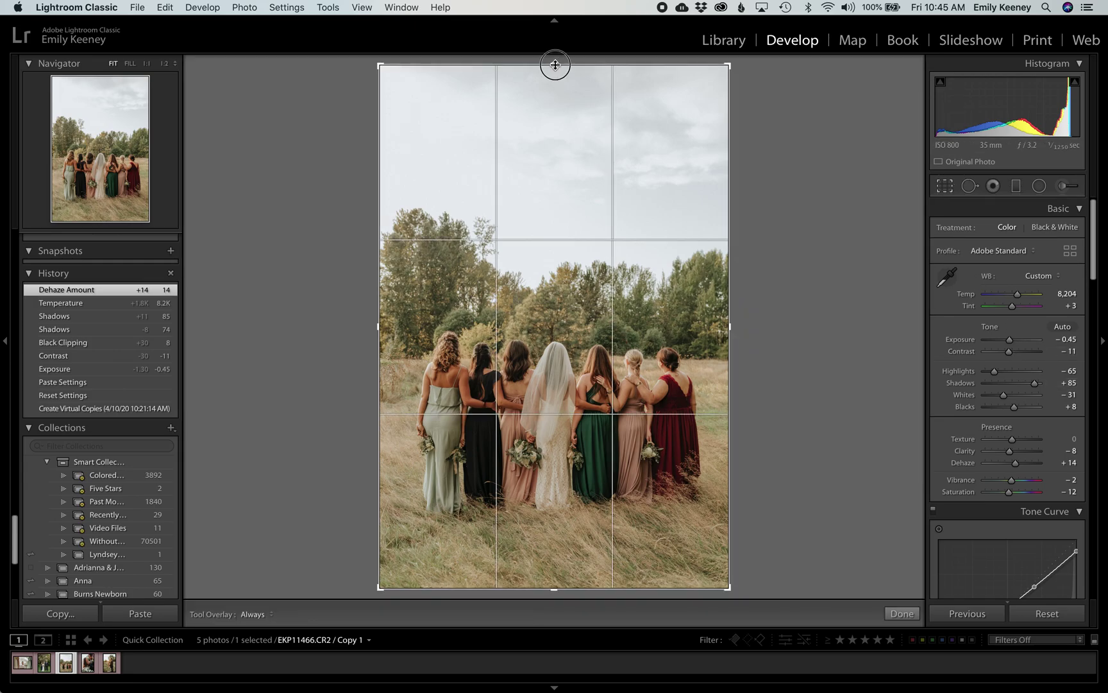
pyautogui.moveTo(555, 62); pyautogui.dragTo(556, 83)
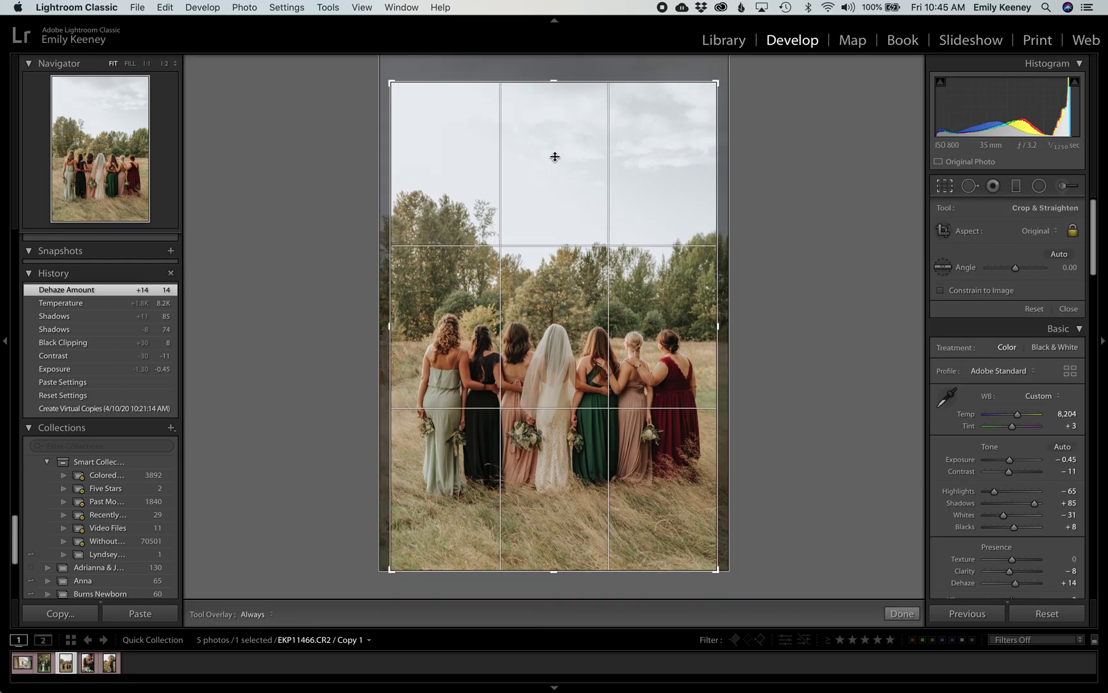
pyautogui.moveTo(554, 161); pyautogui.dragTo(552, 176)
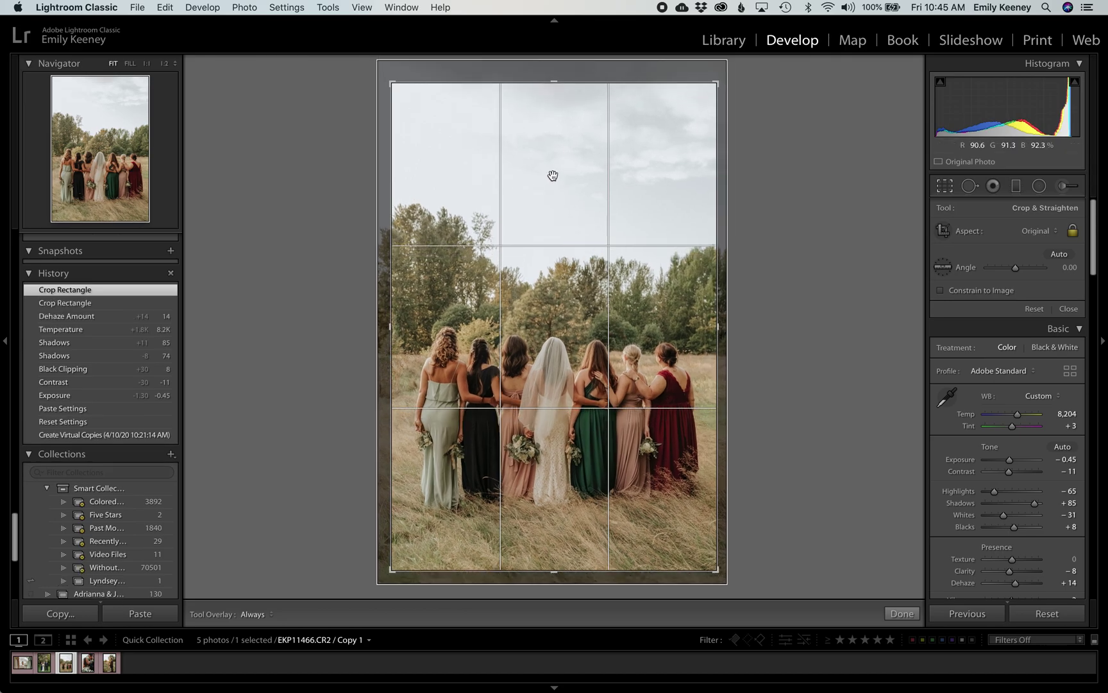
pyautogui.press('Return')
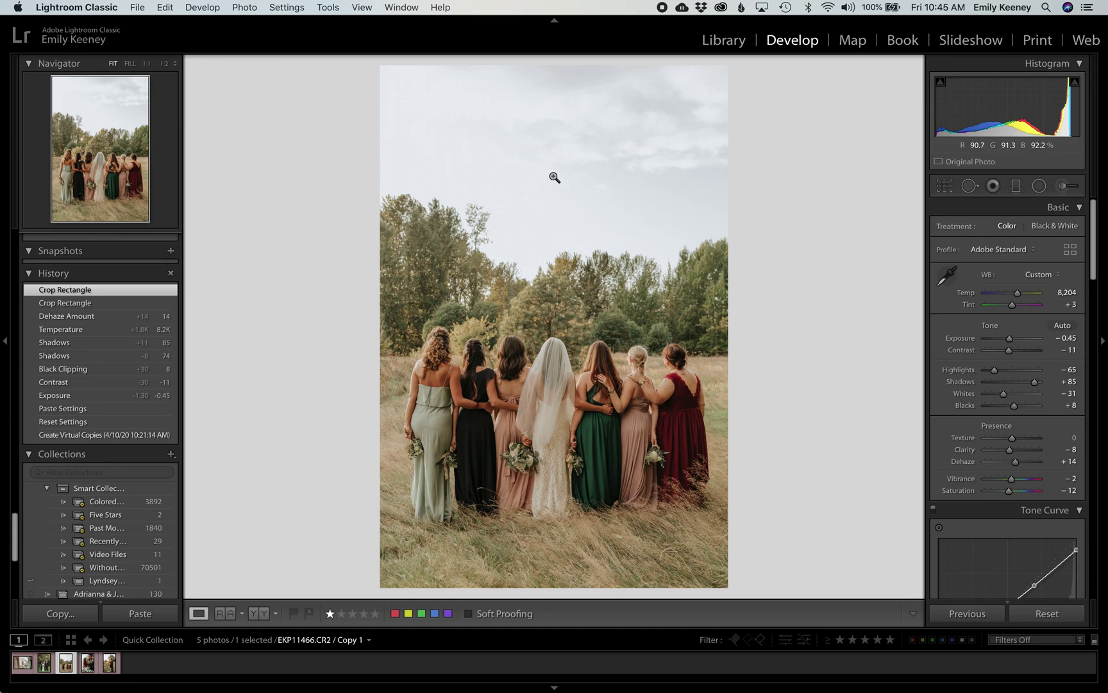
pyautogui.click(945, 186)
pyautogui.moveTo(719, 581)
pyautogui.mouseDown()
pyautogui.moveTo(733, 577)
pyautogui.moveTo(720, 573)
pyautogui.mouseUp()
pyautogui.moveTo(669, 537); pyautogui.dragTo(667, 536)
pyautogui.press('Return')
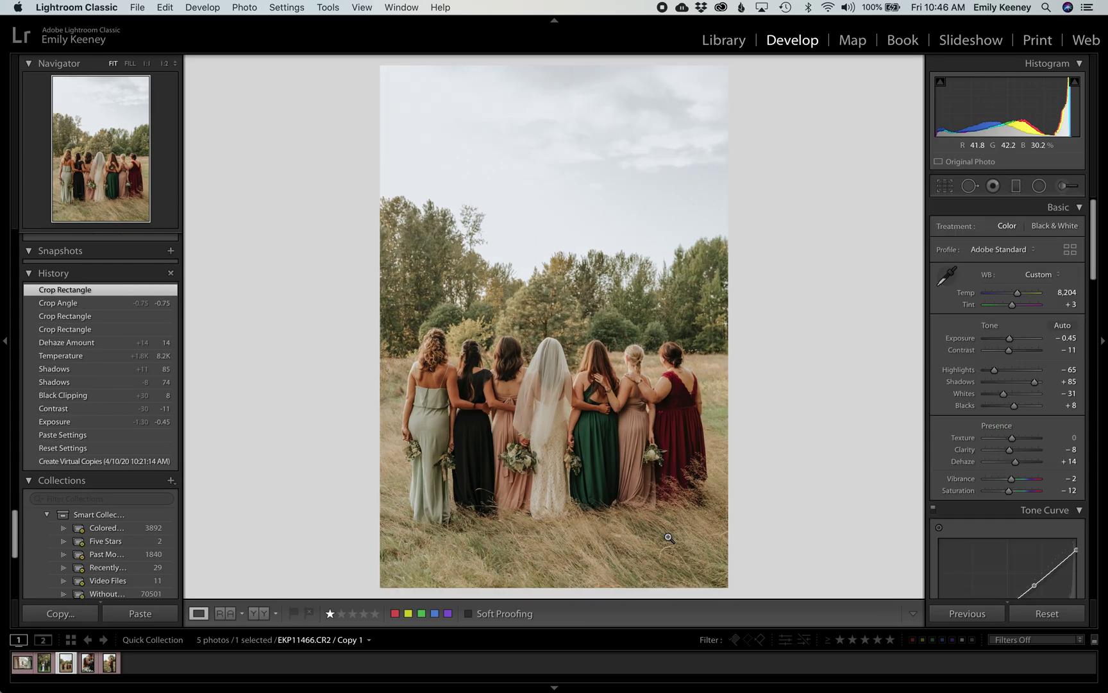
# - Compare the bridesmaids photo's reset state with its latest crop in the history, and review the edited set photo by photo
pyautogui.click(75, 448)
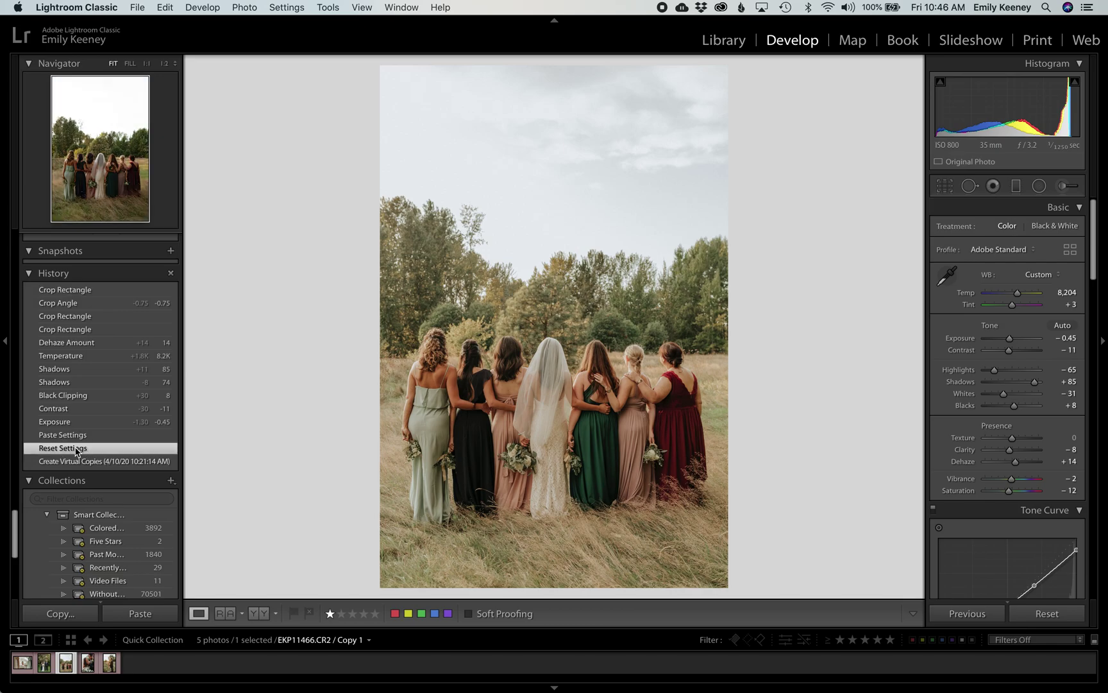
pyautogui.click(69, 292)
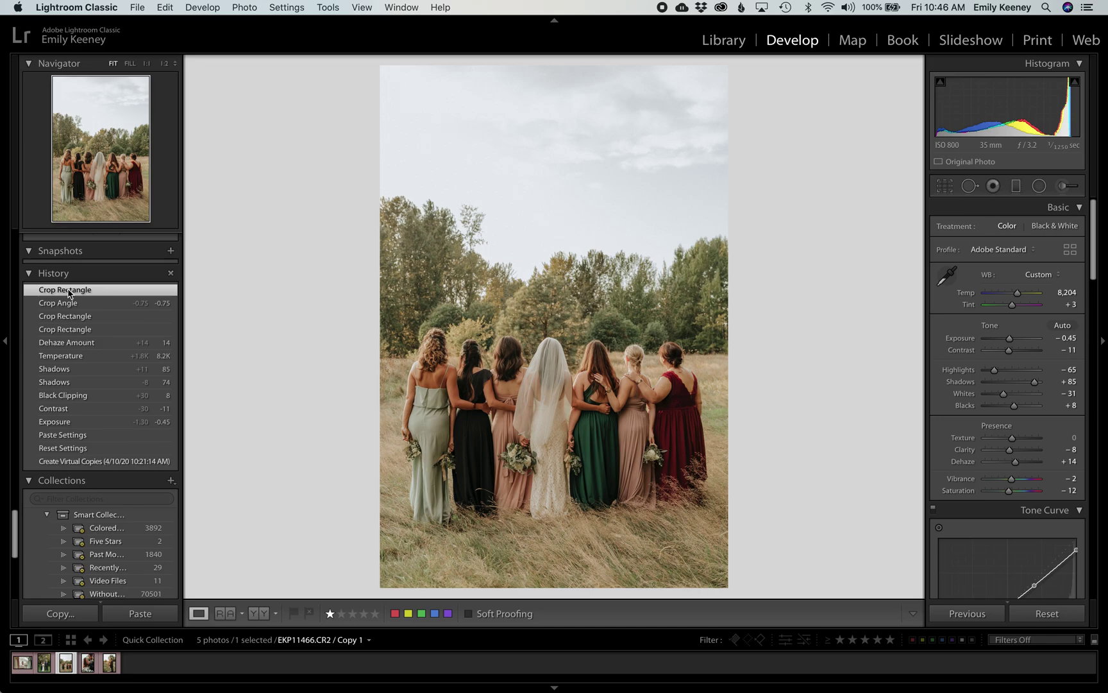
pyautogui.press('Left')
pyautogui.press('Left')
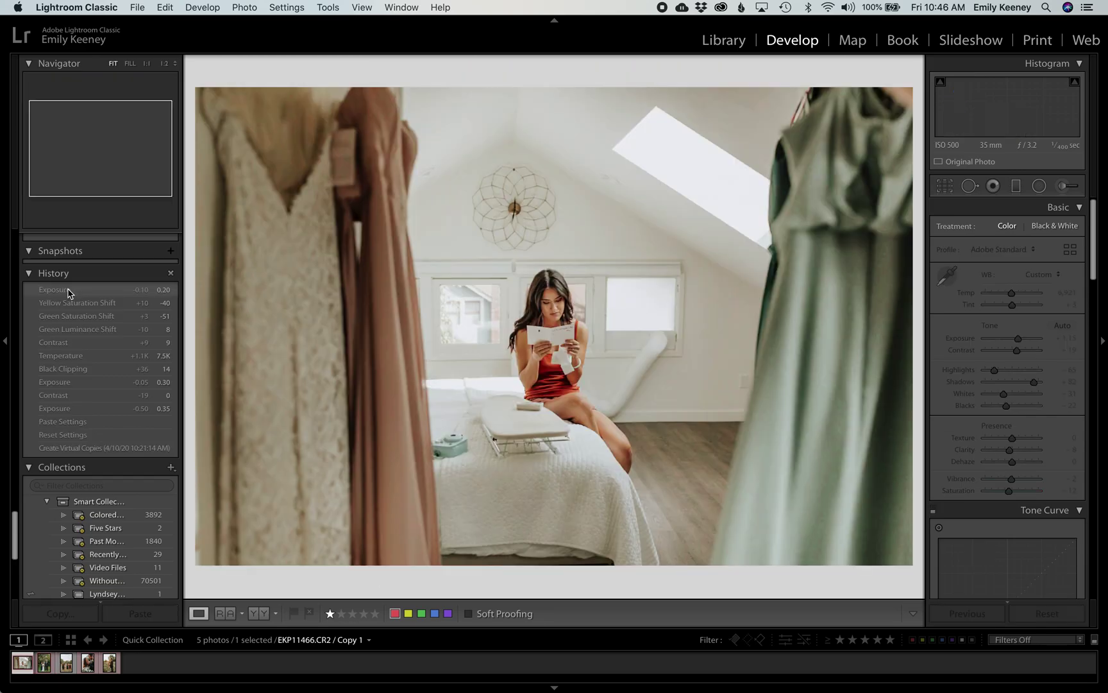
pyautogui.press('Right')
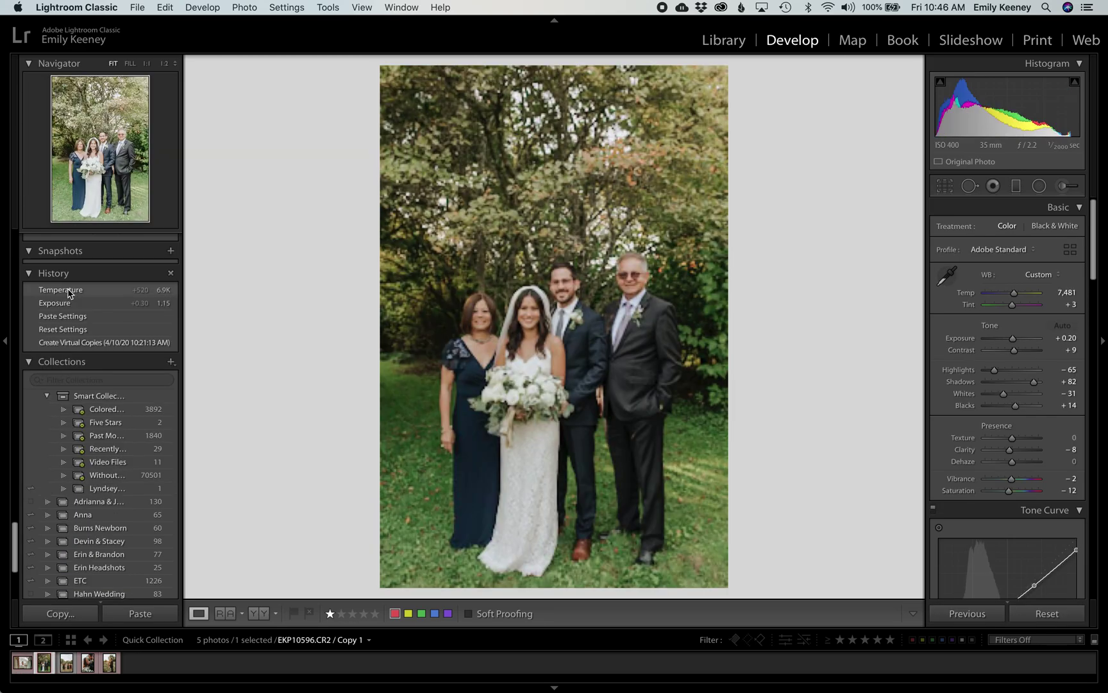
pyautogui.press('Right')
pyautogui.press('Right')
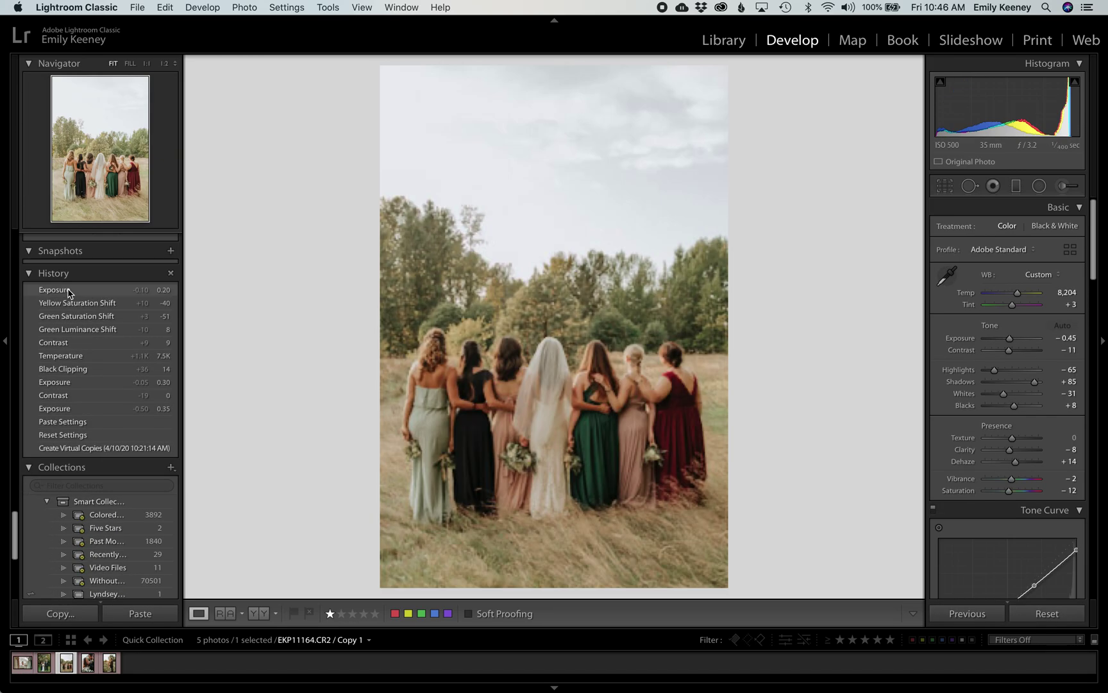
pyautogui.press('Right')
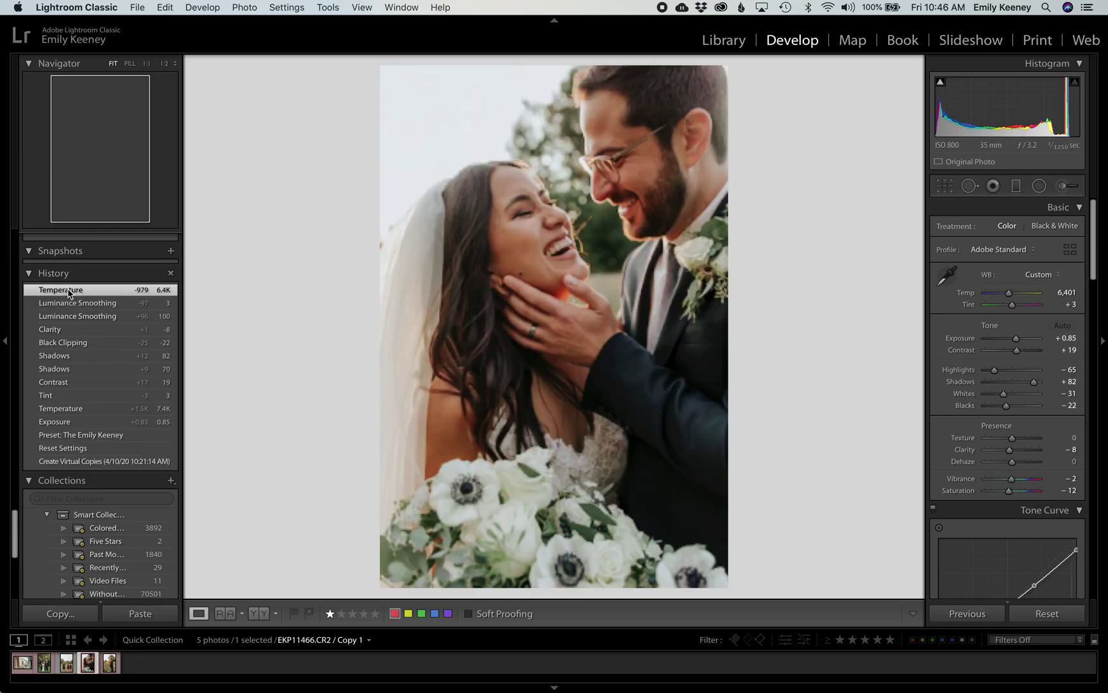
pyautogui.press('Right')
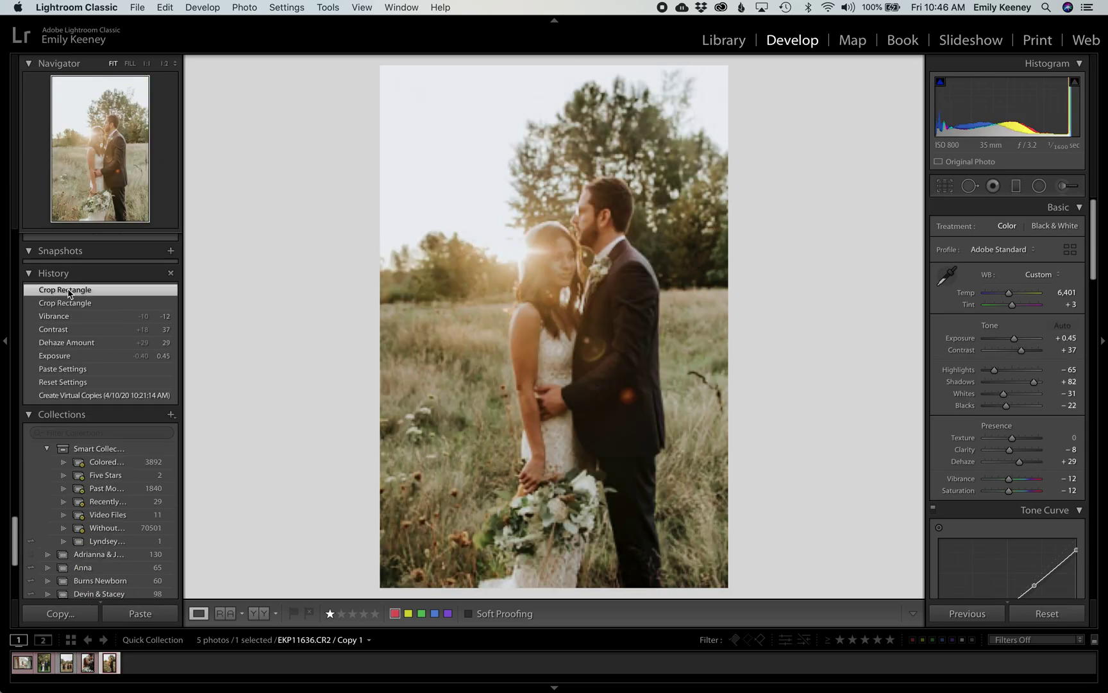